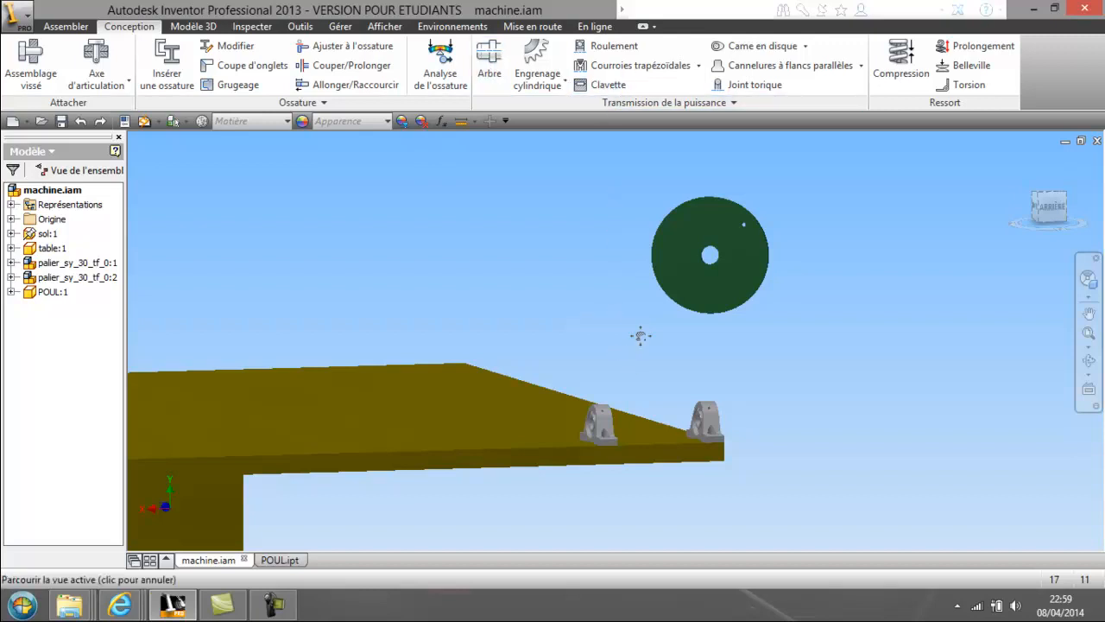
# Examine the two bearing blocks and the pulley in machine.iam, check the pulley part POUL.ipt, and return to the assembly.
pyautogui.moveTo(631, 351); pyautogui.dragTo(643, 340, button='middle')
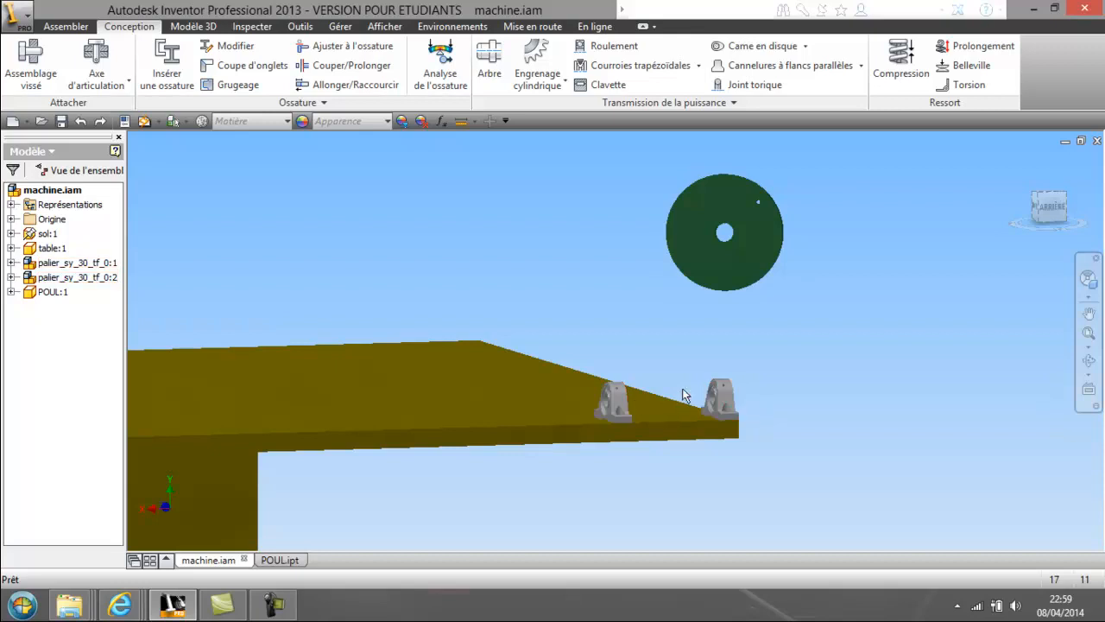
pyautogui.scroll(5, 702, 390)
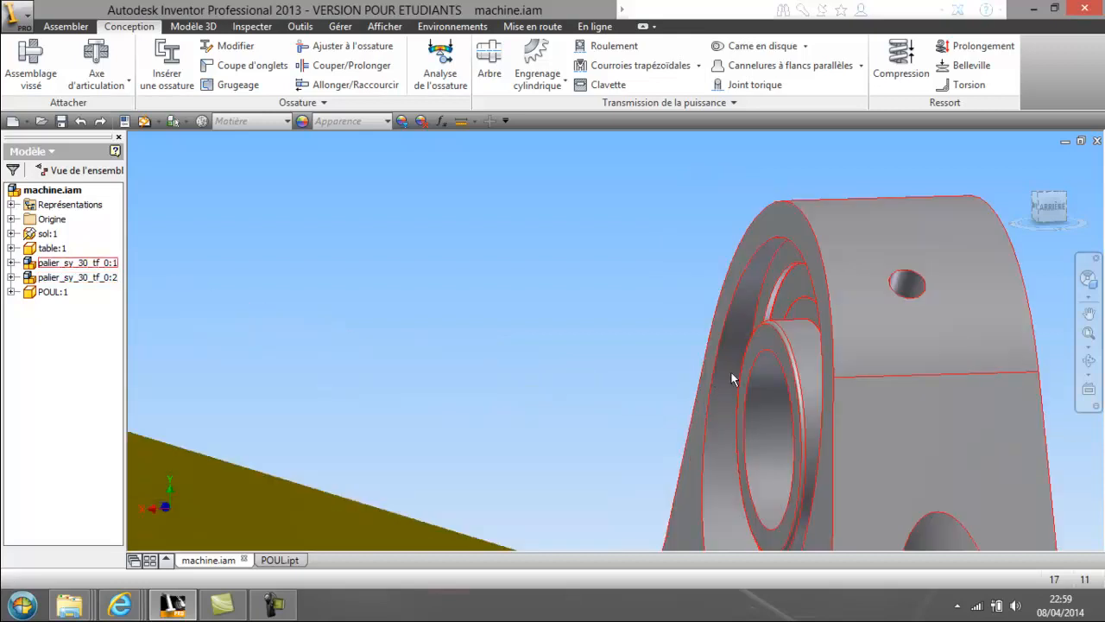
pyautogui.scroll(-7, 759, 439)
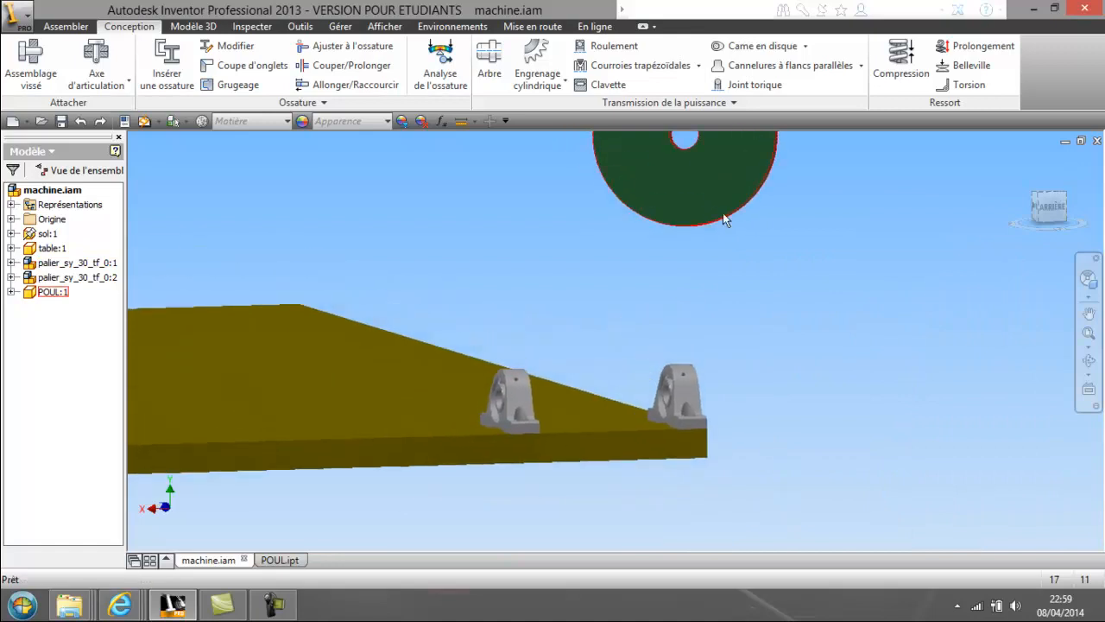
pyautogui.moveTo(723, 220); pyautogui.dragTo(717, 306, button='middle')
pyautogui.click(281, 559)
pyautogui.keyDown('shift'); pyautogui.moveTo(497, 424); pyautogui.dragTo(545, 345, button='middle'); pyautogui.keyUp('shift')
pyautogui.rightClick(544, 346)
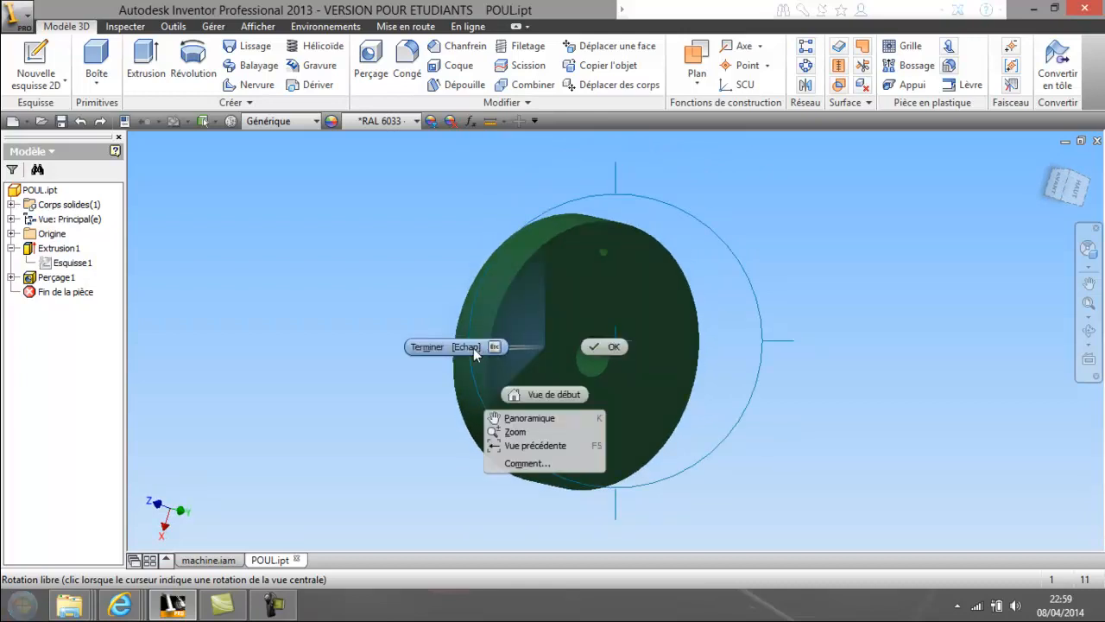
pyautogui.click(466, 346)
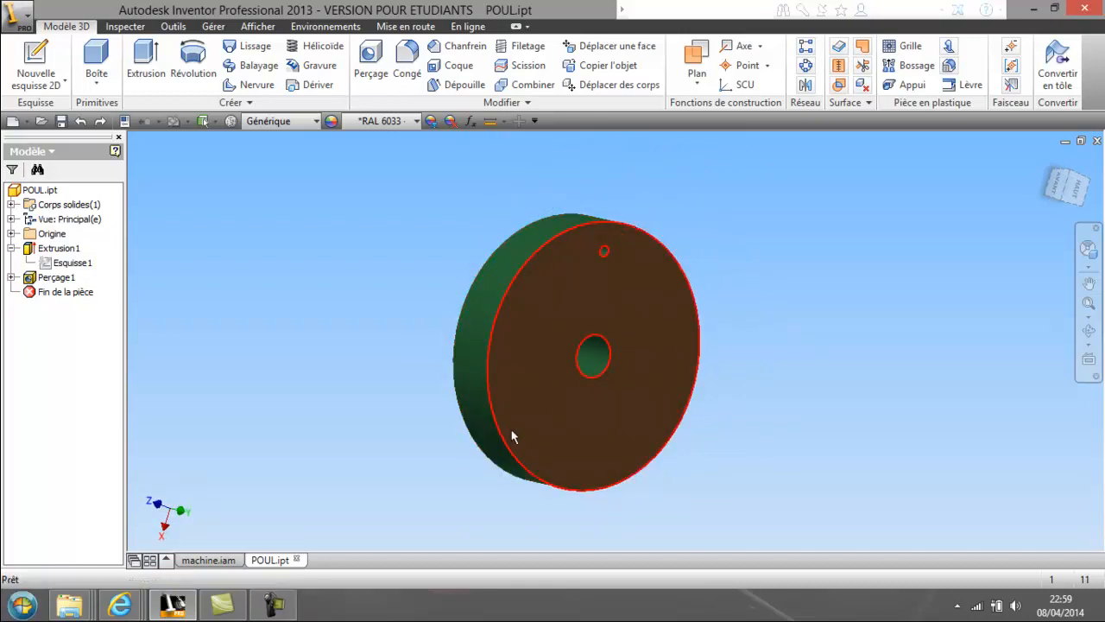
pyautogui.keyDown('shift'); pyautogui.moveTo(488, 432); pyautogui.dragTo(455, 388, button='middle'); pyautogui.keyUp('shift')
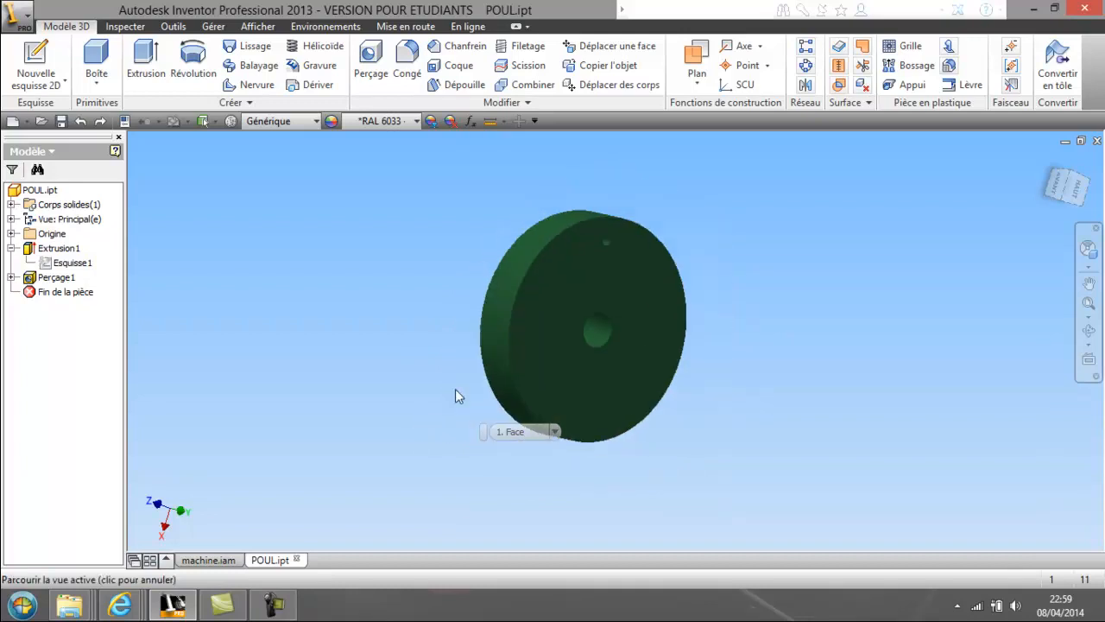
pyautogui.click(207, 560)
# Start the shaft component generator and inspect the shaft preview alongside the two bearing blocks.
pyautogui.moveTo(365, 442); pyautogui.dragTo(459, 361, button='middle')
pyautogui.click(489, 62)
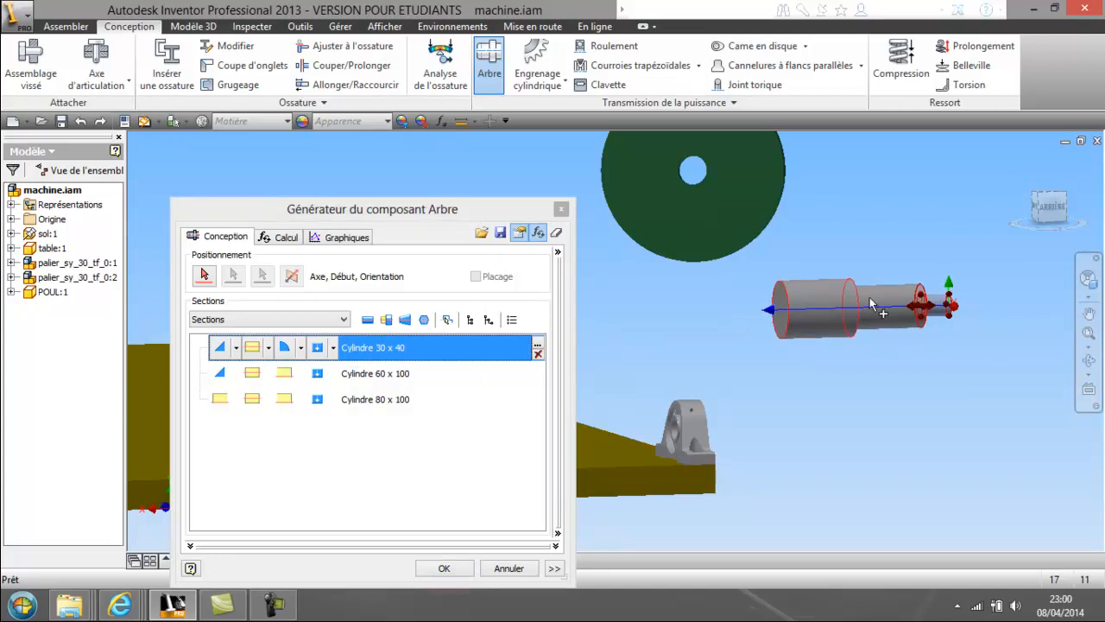
pyautogui.scroll(5, 958, 332)
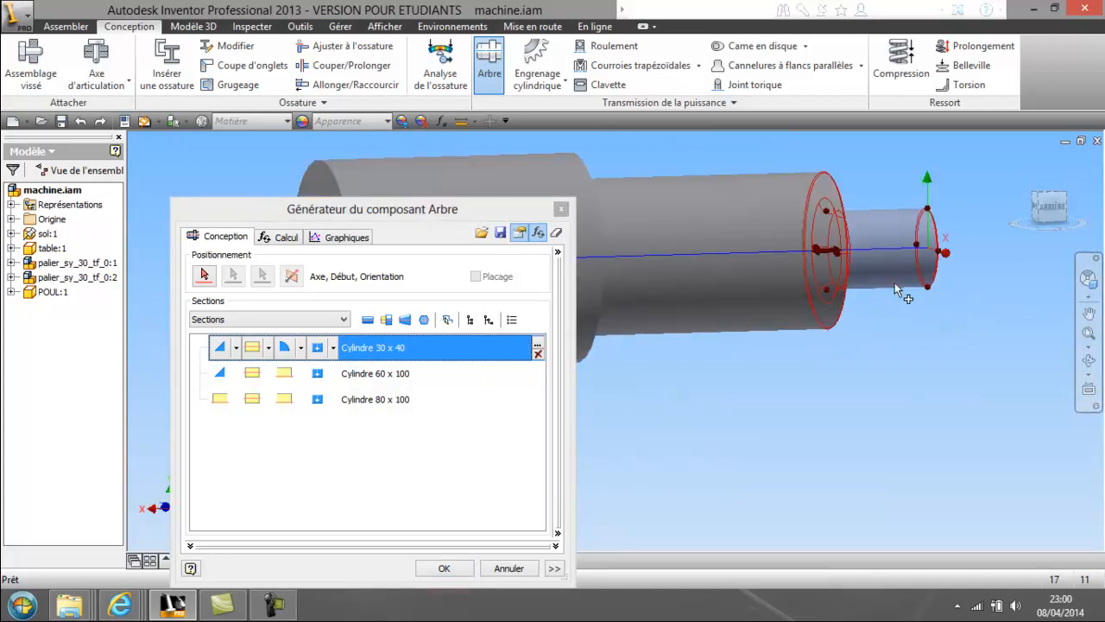
pyautogui.moveTo(445, 209); pyautogui.dragTo(553, 172)
pyautogui.moveTo(914, 352); pyautogui.dragTo(878, 393, button='middle')
pyautogui.scroll(3, 868, 345)
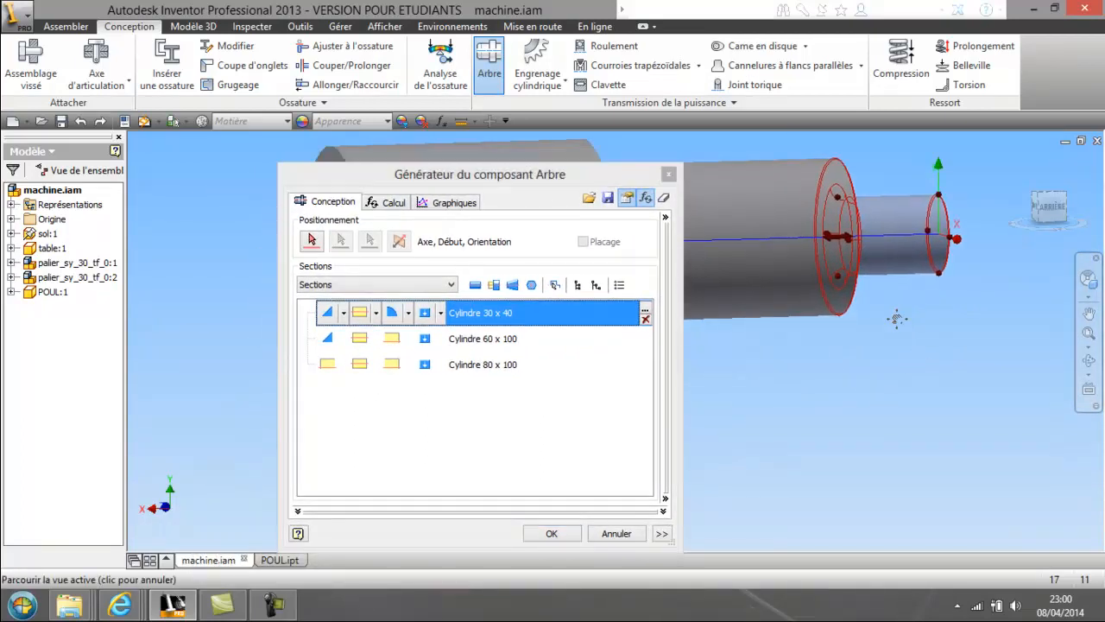
pyautogui.moveTo(850, 397); pyautogui.dragTo(902, 372, button='middle')
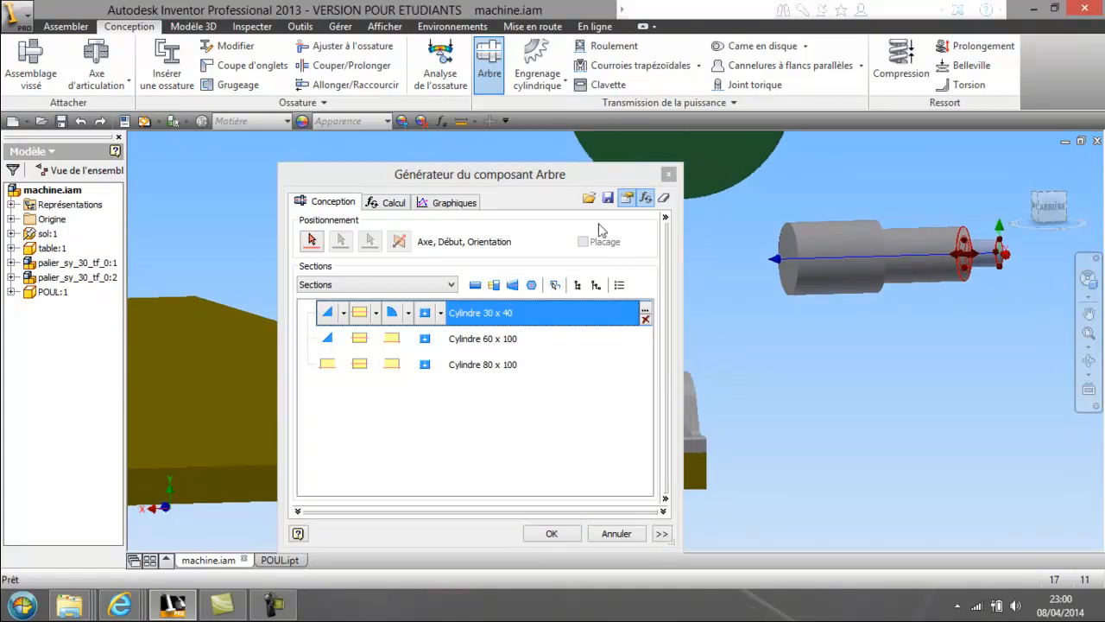
pyautogui.moveTo(600, 182); pyautogui.dragTo(242, 269)
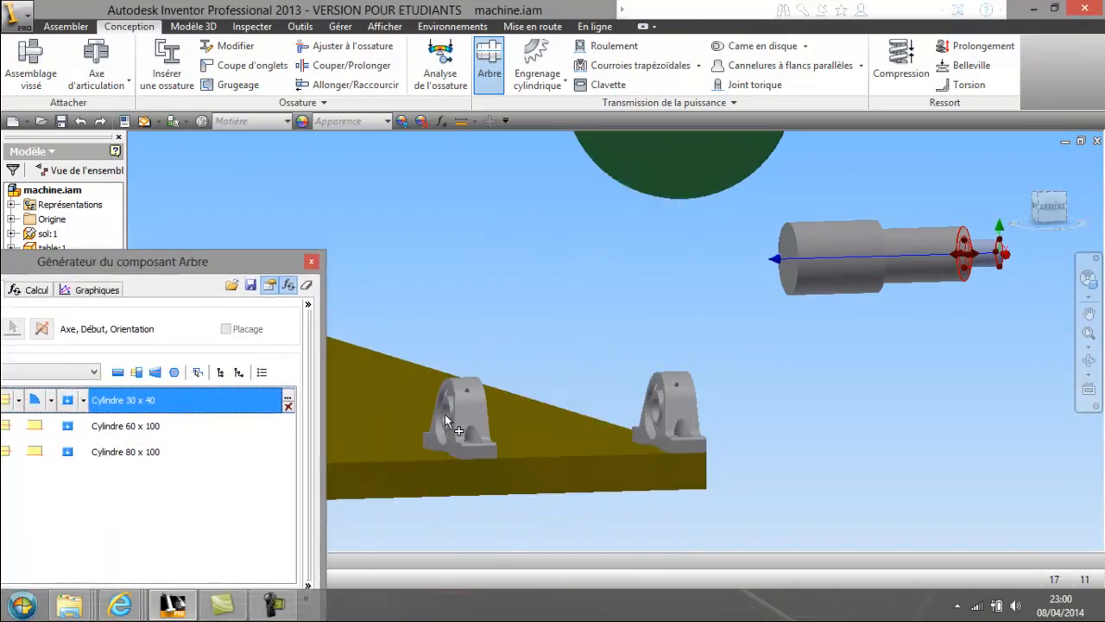
pyautogui.moveTo(257, 265); pyautogui.dragTo(363, 222)
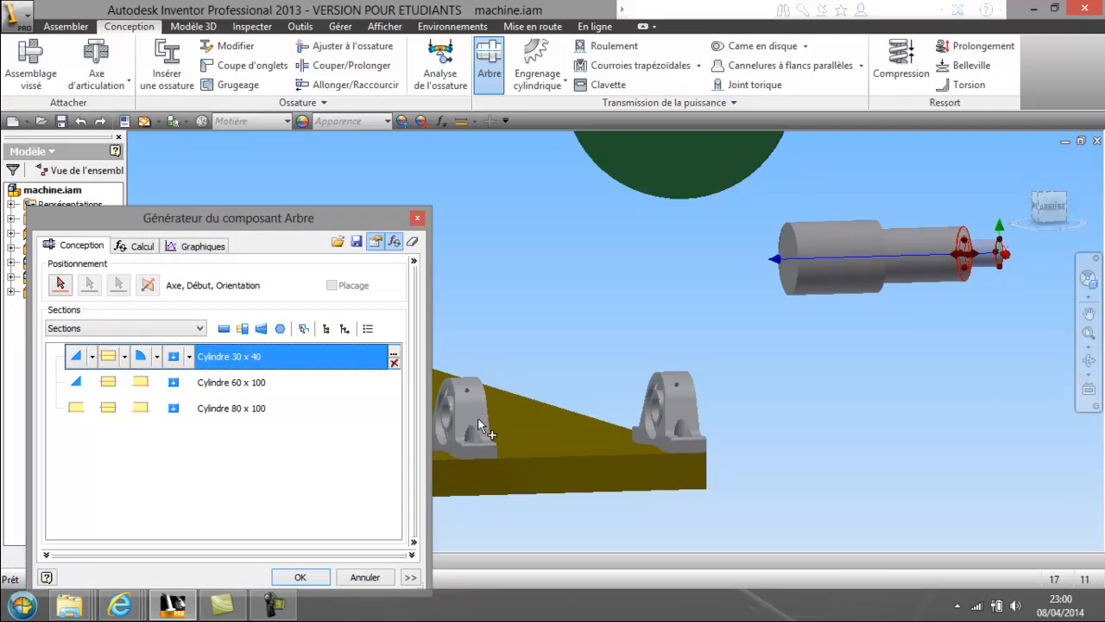
pyautogui.moveTo(326, 221); pyautogui.dragTo(453, 189)
# Set the first shaft section's cylinder to a diameter of 30 mm and a length of 38.1 mm.
pyautogui.doubleClick(331, 332)
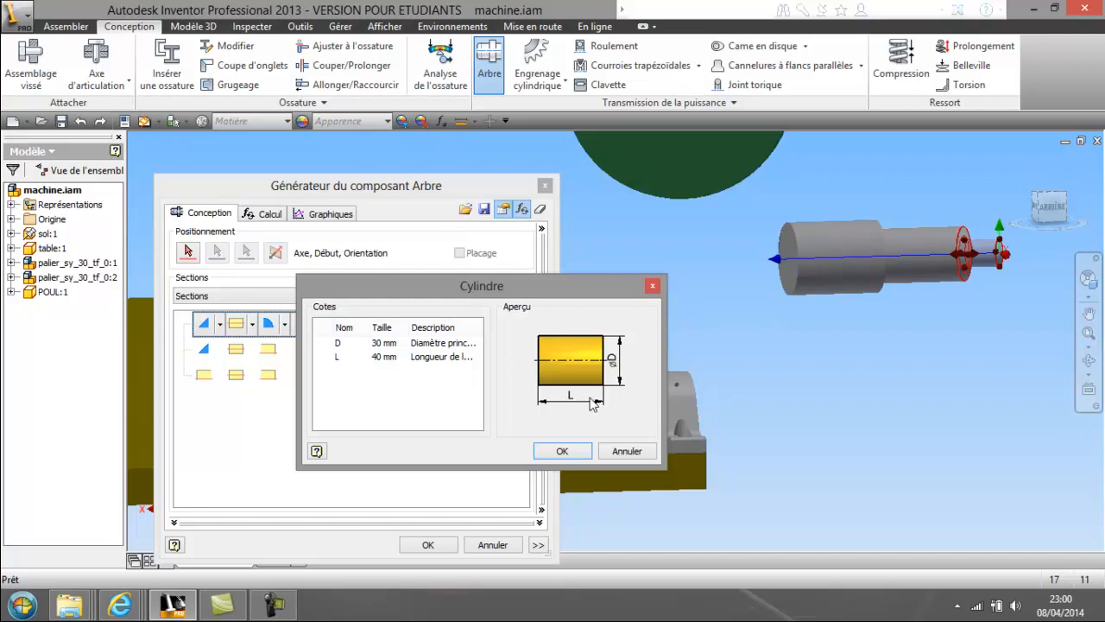
pyautogui.click(386, 358)
pyautogui.moveTo(400, 357); pyautogui.dragTo(338, 364)
pyautogui.write('38')
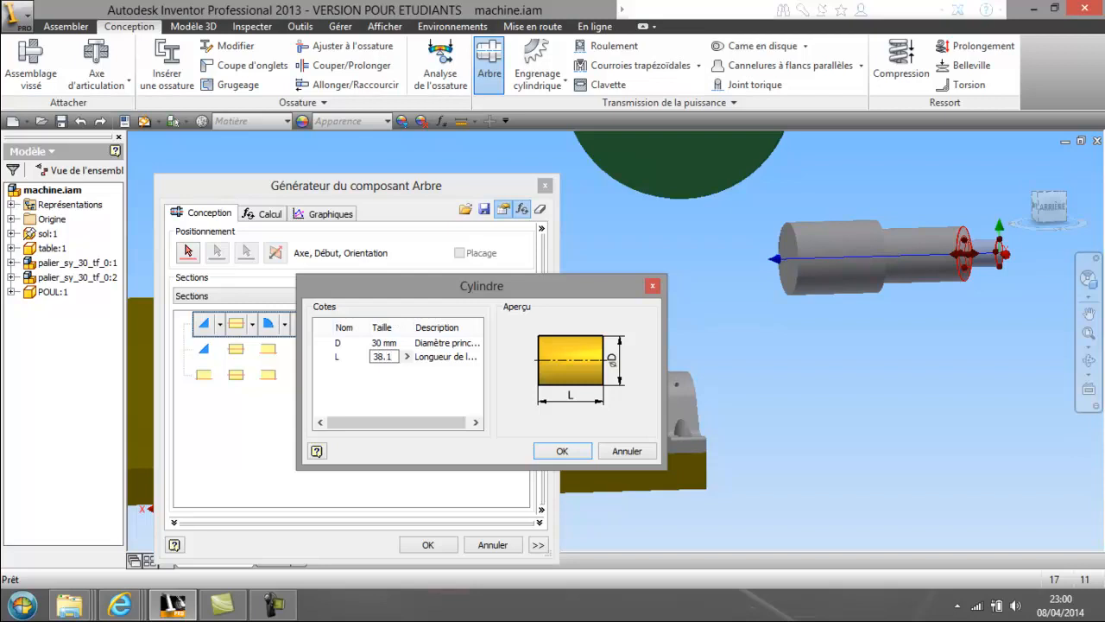
pyautogui.click(384, 344)
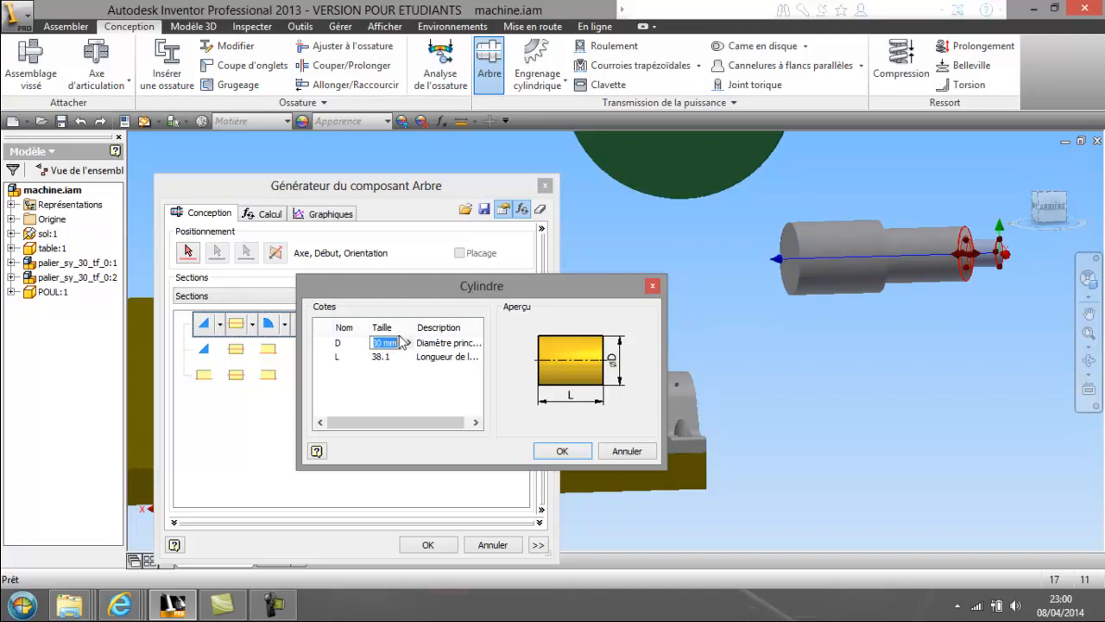
pyautogui.click(389, 342)
pyautogui.moveTo(400, 346); pyautogui.dragTo(366, 345)
pyautogui.write('30')
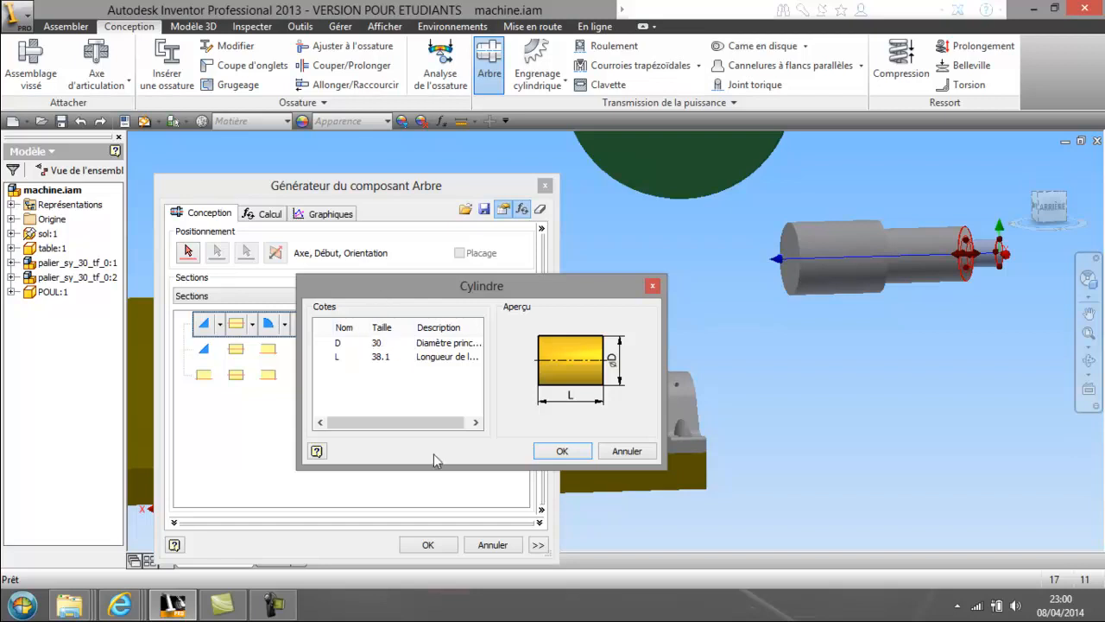
pyautogui.click(557, 451)
# Set the second shaft section's cylinder to a diameter of 50 mm and a length of 200 mm.
pyautogui.moveTo(1001, 259)
pyautogui.mouseDown()
pyautogui.moveTo(987, 297)
pyautogui.moveTo(981, 263)
pyautogui.mouseUp()
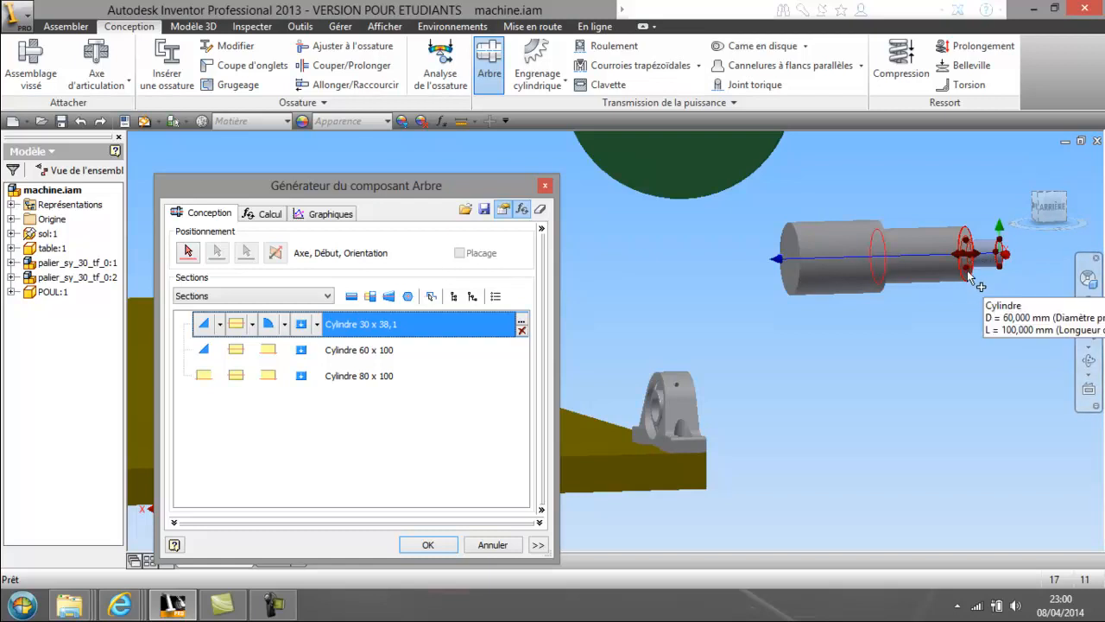
pyautogui.click(366, 354)
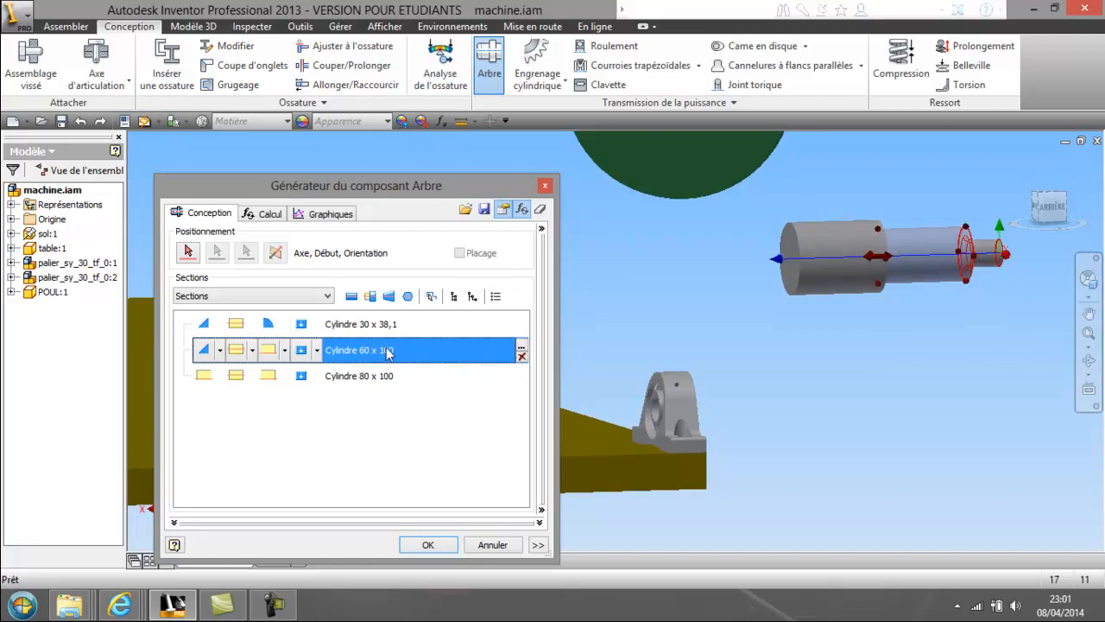
pyautogui.moveTo(432, 200); pyautogui.dragTo(278, 207)
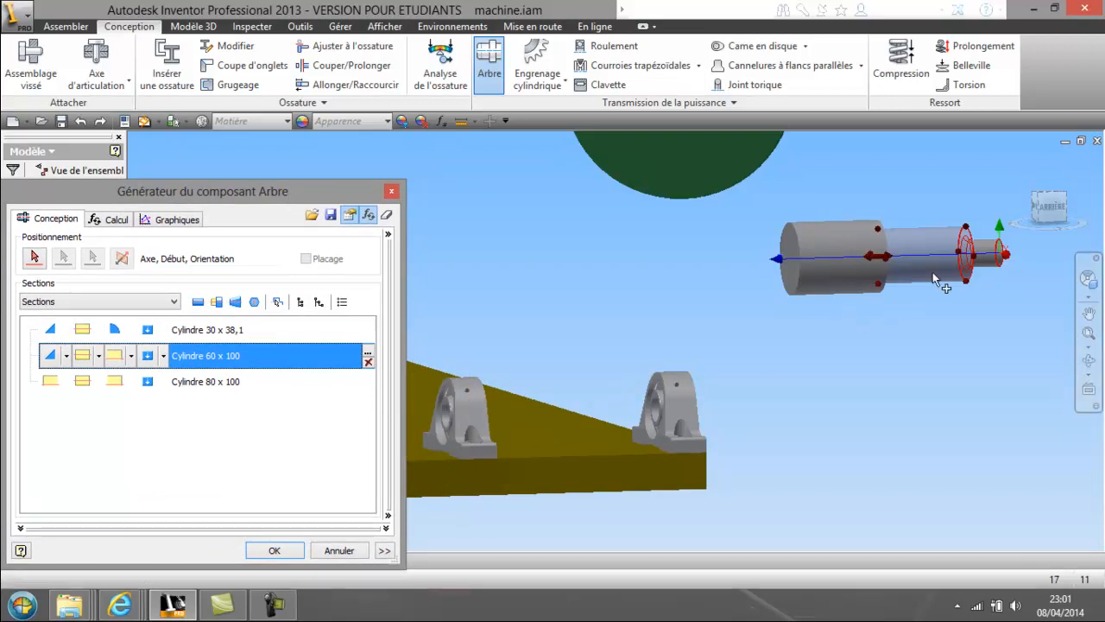
pyautogui.moveTo(260, 190); pyautogui.dragTo(456, 176)
pyautogui.doubleClick(377, 343)
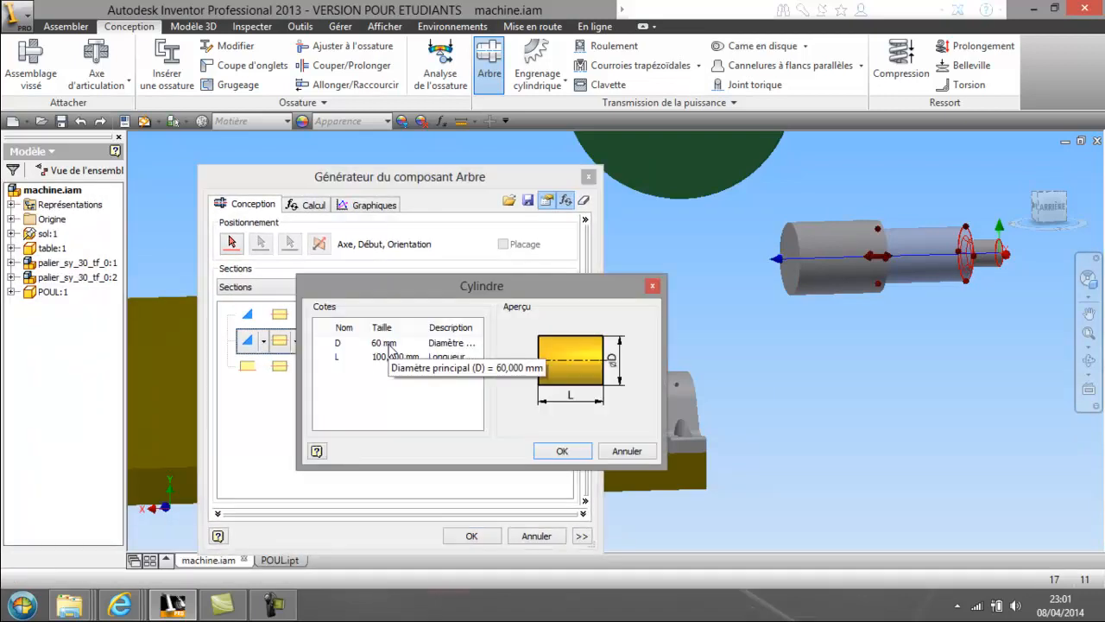
pyautogui.click(400, 344)
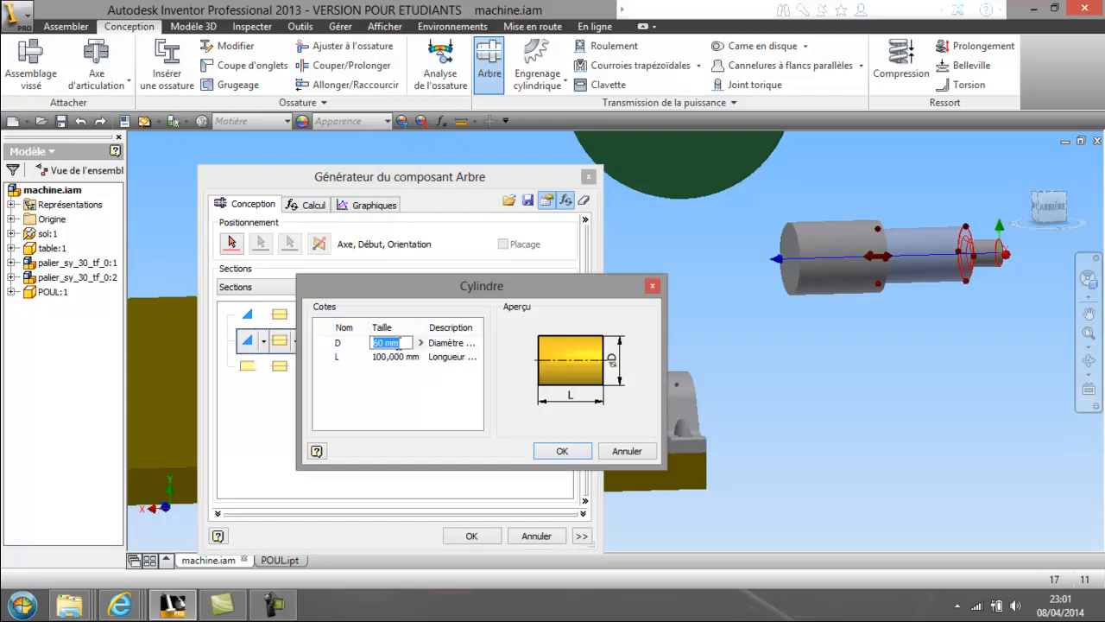
pyautogui.write('50')
pyautogui.click(385, 357)
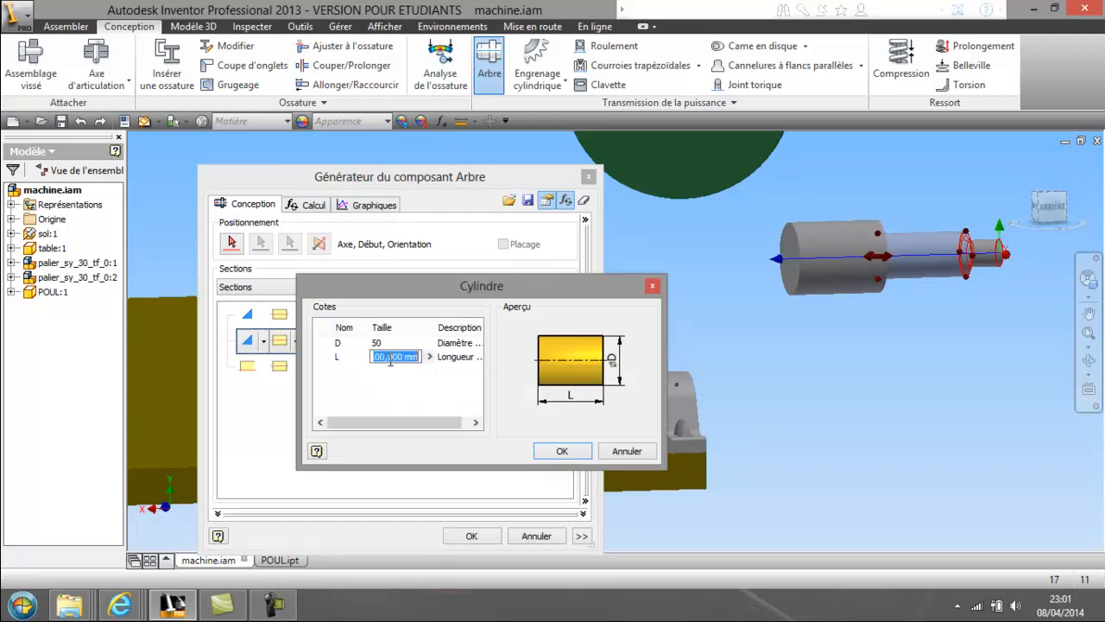
pyautogui.click(418, 359)
pyautogui.moveTo(418, 359); pyautogui.dragTo(371, 369)
pyautogui.write('200')
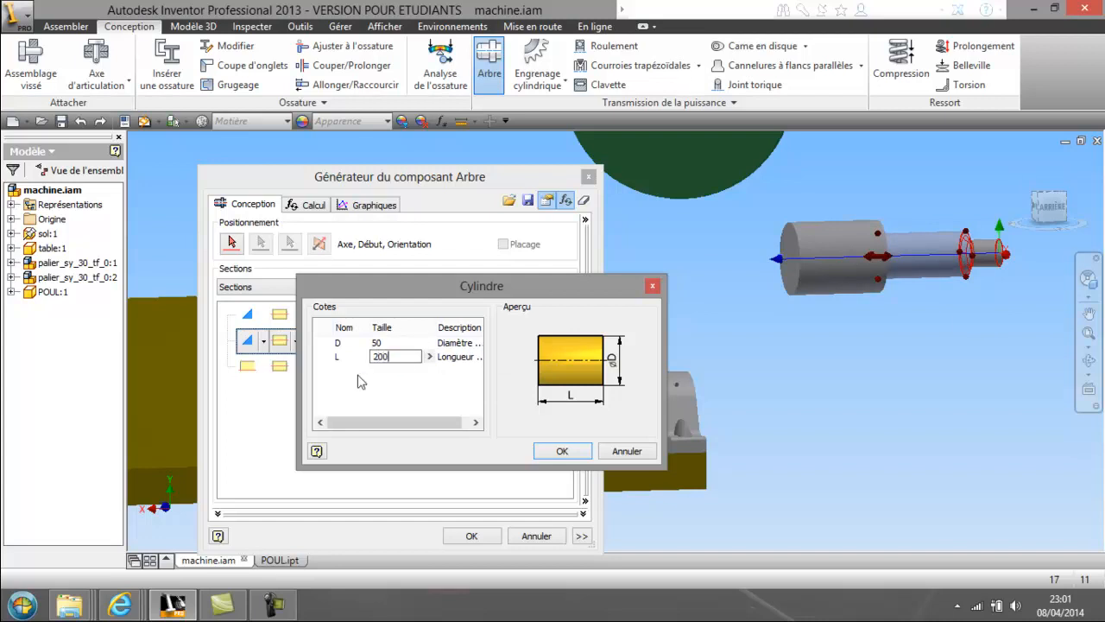
pyautogui.click(561, 451)
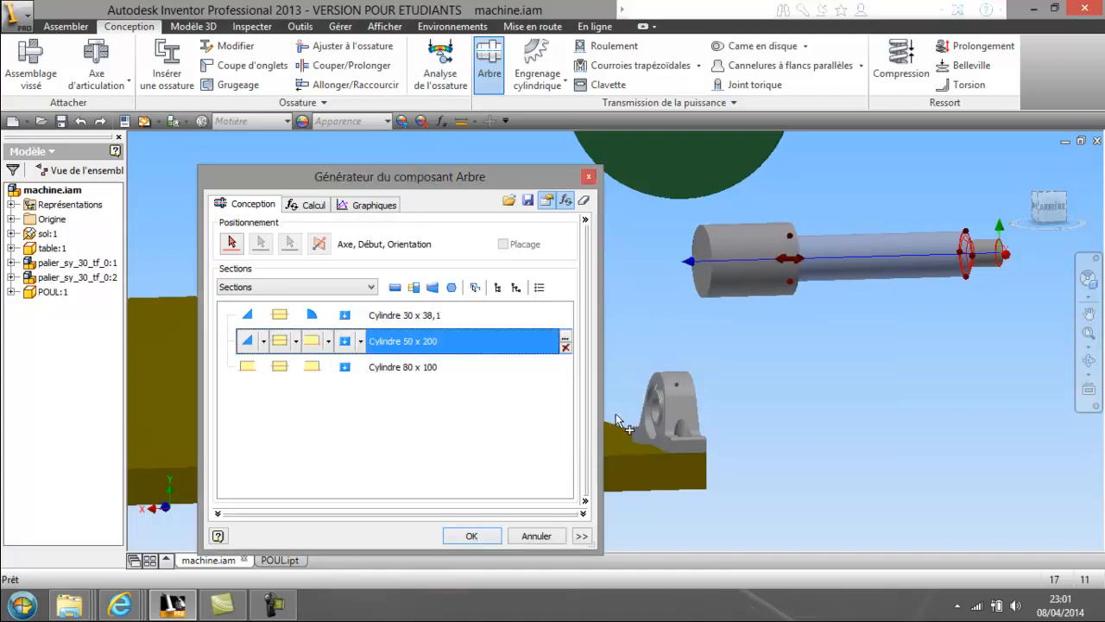
# Set the third shaft section's cylinder diameter to 30 mm.
pyautogui.click(361, 372)
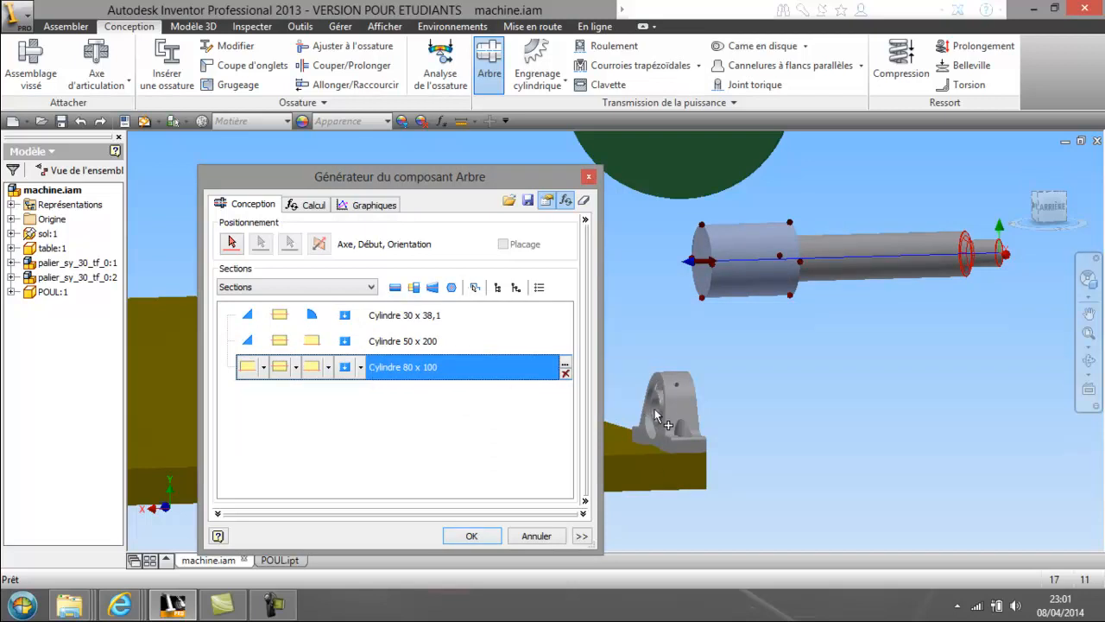
pyautogui.doubleClick(380, 368)
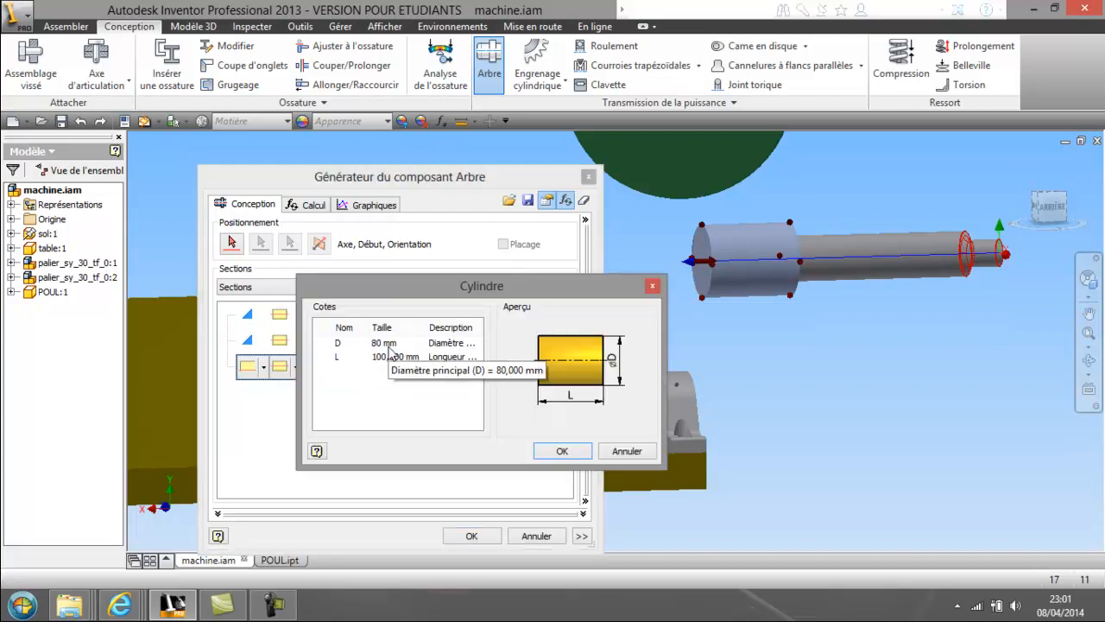
pyautogui.click(389, 346)
pyautogui.write('30')
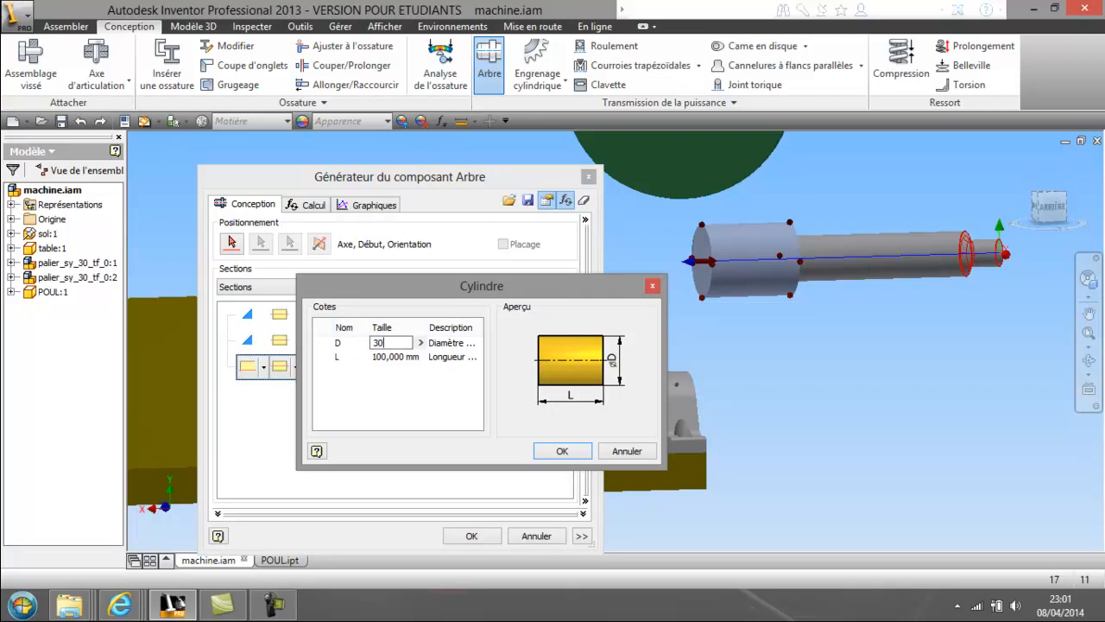
pyautogui.click(414, 358)
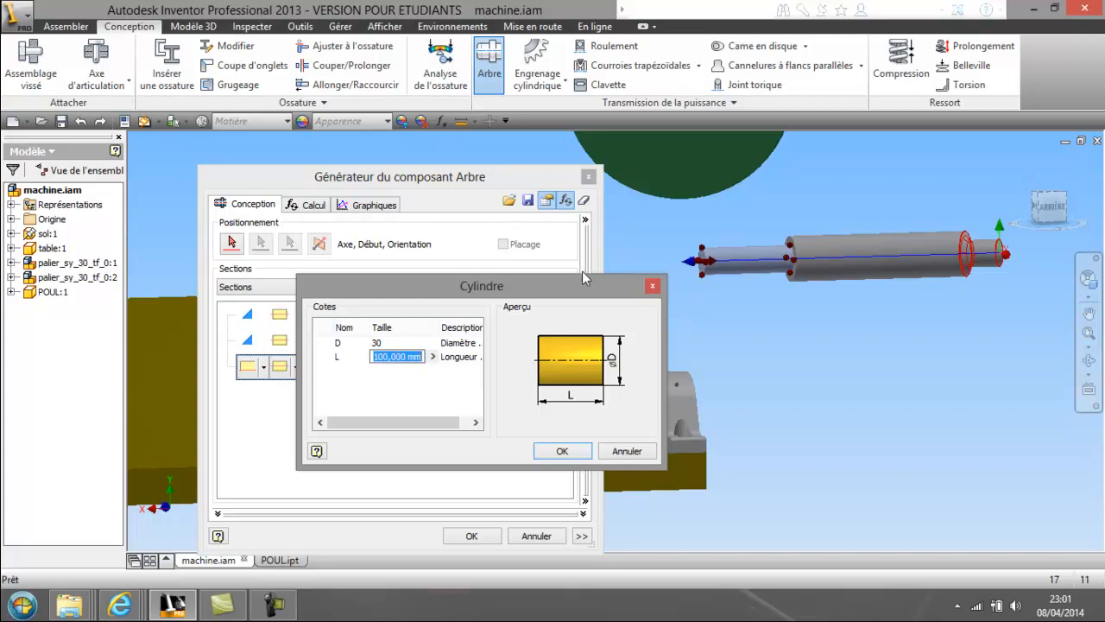
pyautogui.click(562, 451)
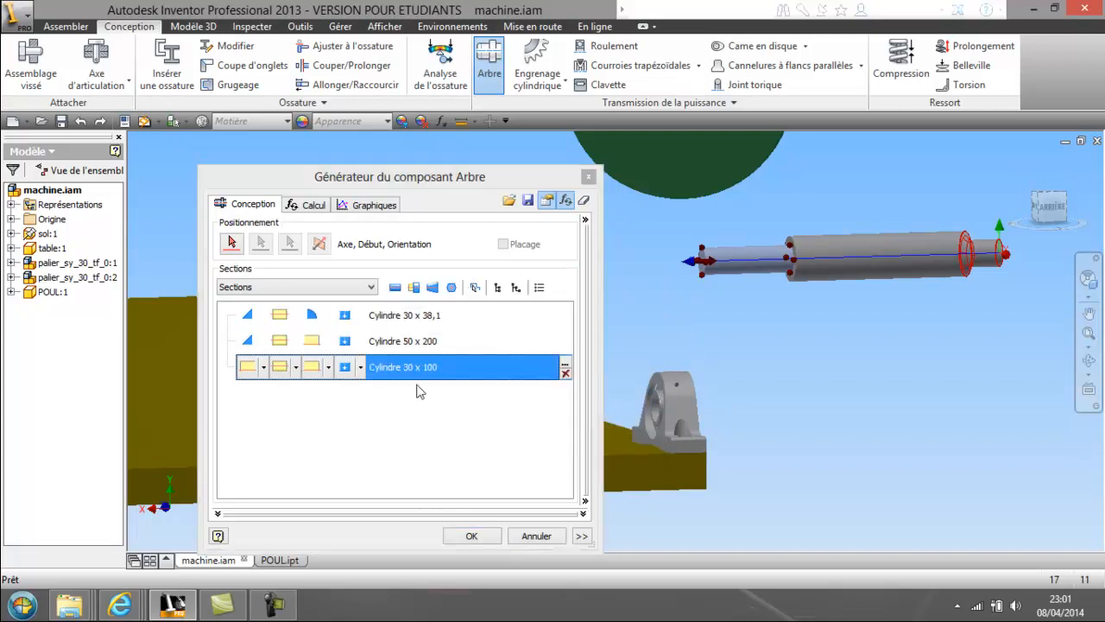
# Remove the fillet between the first shaft section (30 x 38.1) and the 50 mm section by setting that edge to no feature.
pyautogui.scroll(-3, 791, 288)
pyautogui.scroll(5, 777, 327)
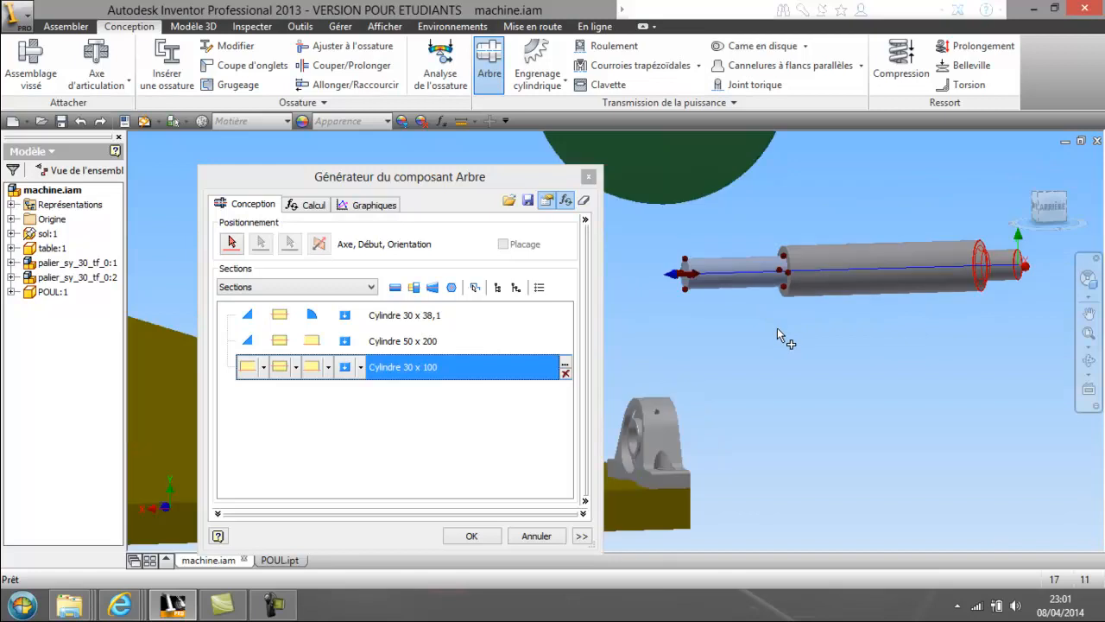
pyautogui.moveTo(779, 323); pyautogui.dragTo(693, 330, button='middle')
pyautogui.scroll(-5, 820, 307)
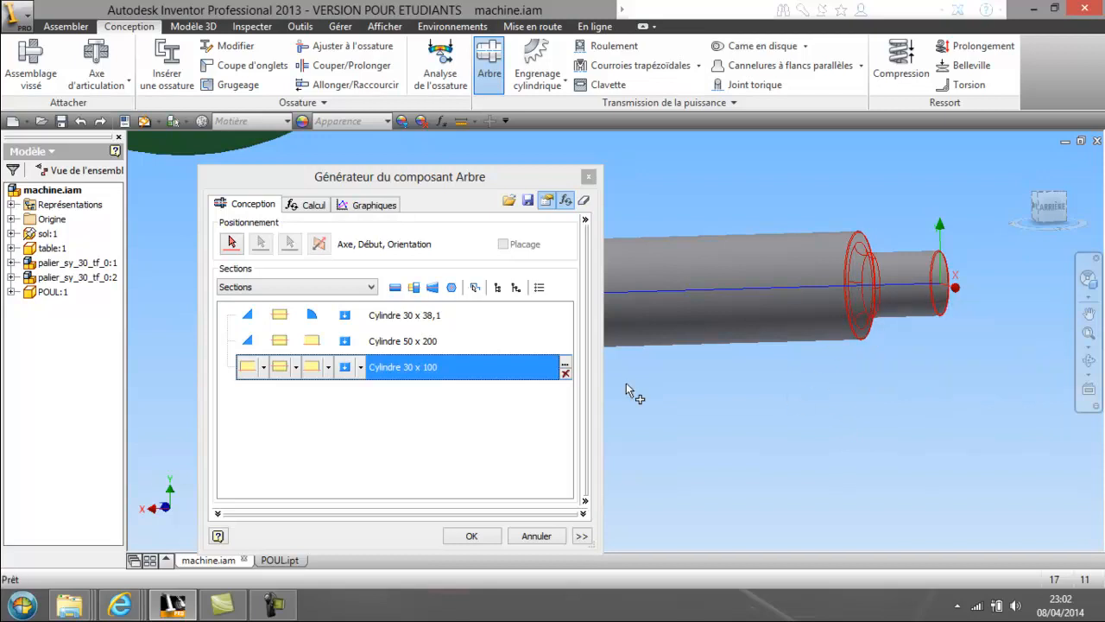
pyautogui.click(250, 320)
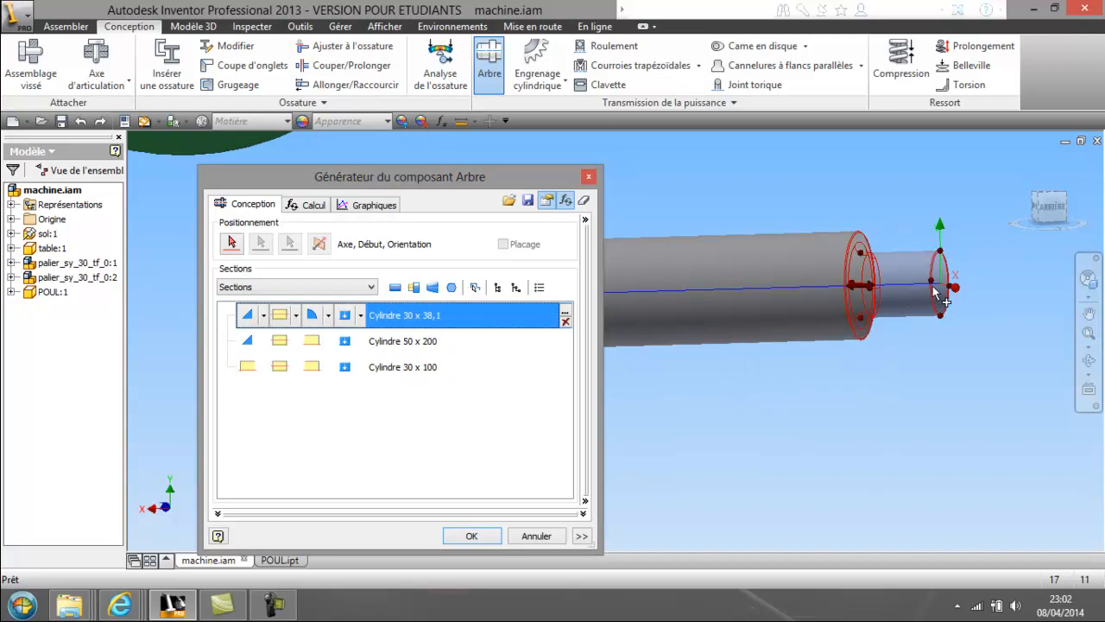
pyautogui.click(263, 315)
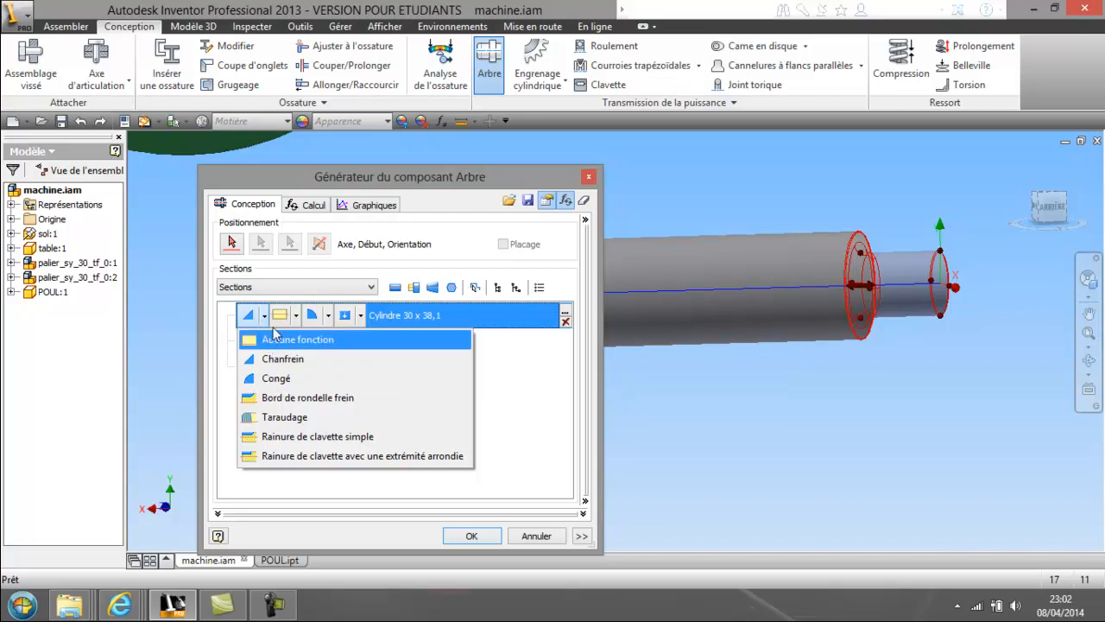
pyautogui.click(297, 316)
pyautogui.click(297, 316)
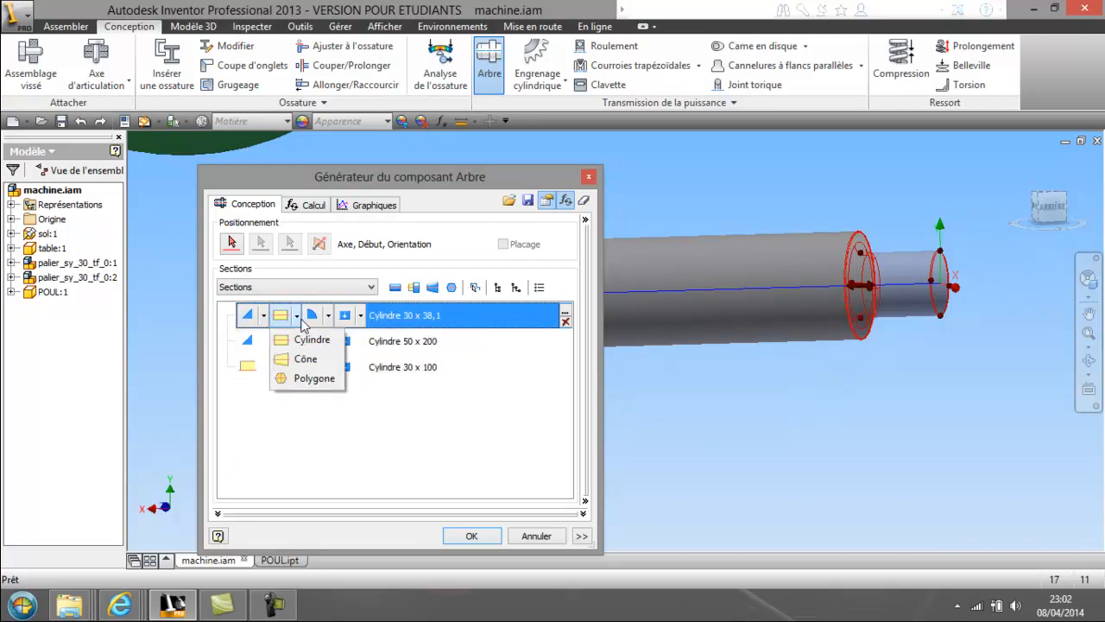
pyautogui.click(330, 316)
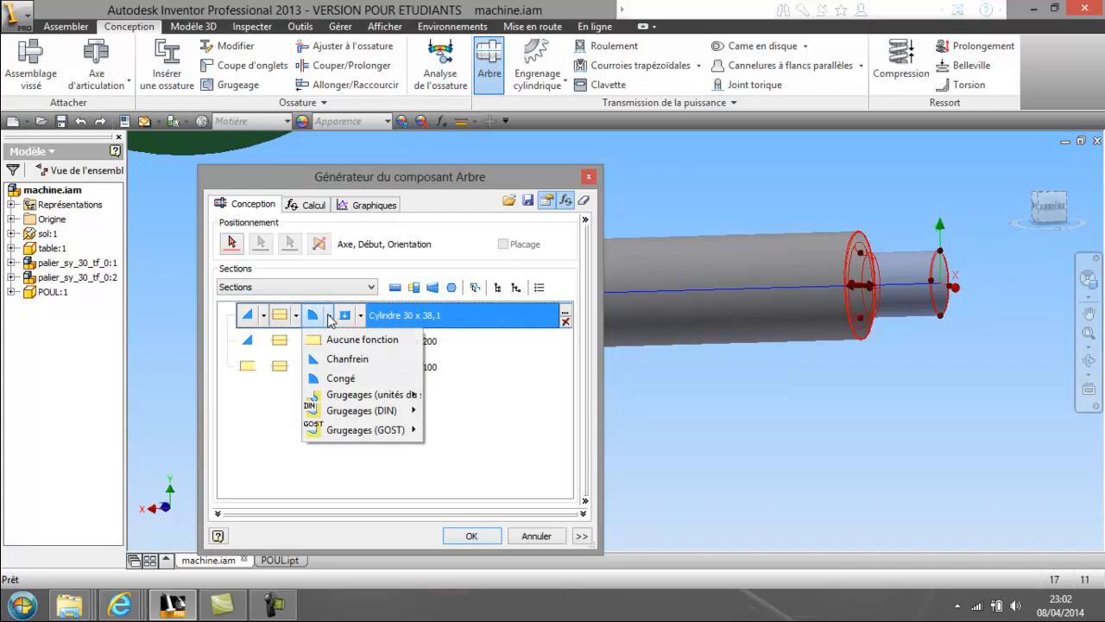
pyautogui.click(337, 340)
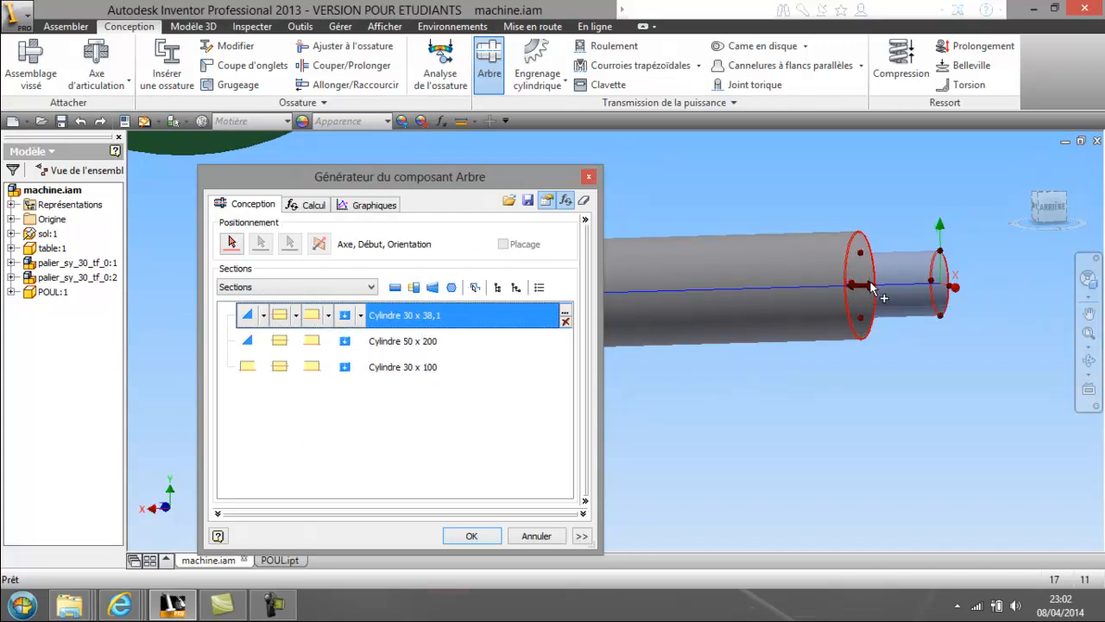
# Examine the stepped shaft preview from several angles alongside the pulley and the bearing block.
pyautogui.scroll(3, 862, 278)
pyautogui.scroll(-3, 857, 284)
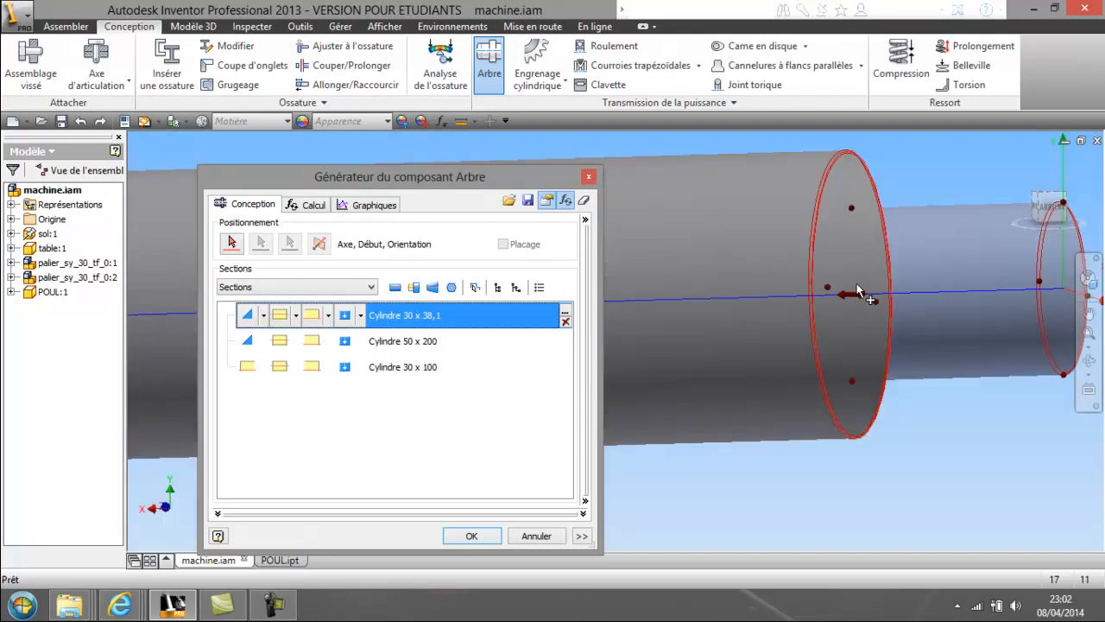
pyautogui.click(1088, 361)
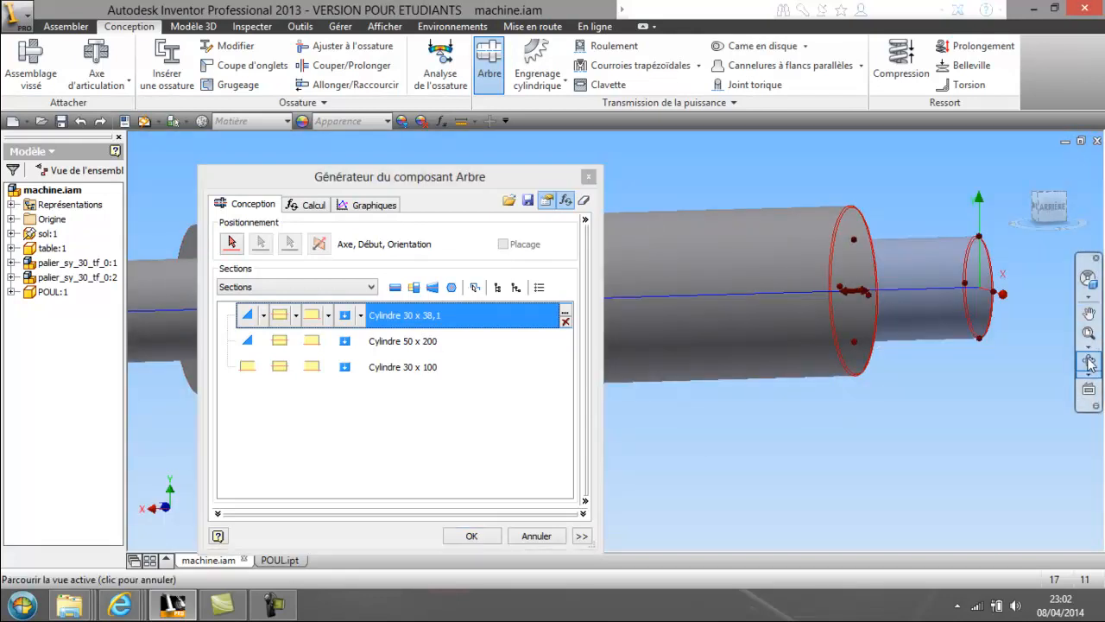
pyautogui.moveTo(818, 377); pyautogui.dragTo(695, 351)
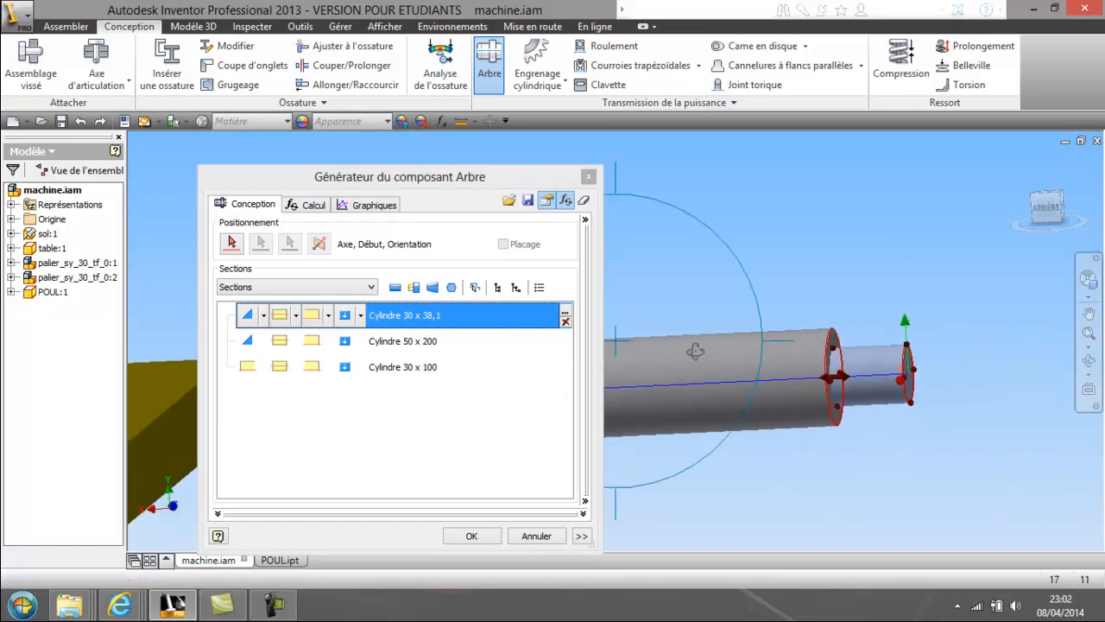
pyautogui.rightClick(635, 278)
pyautogui.click(529, 270)
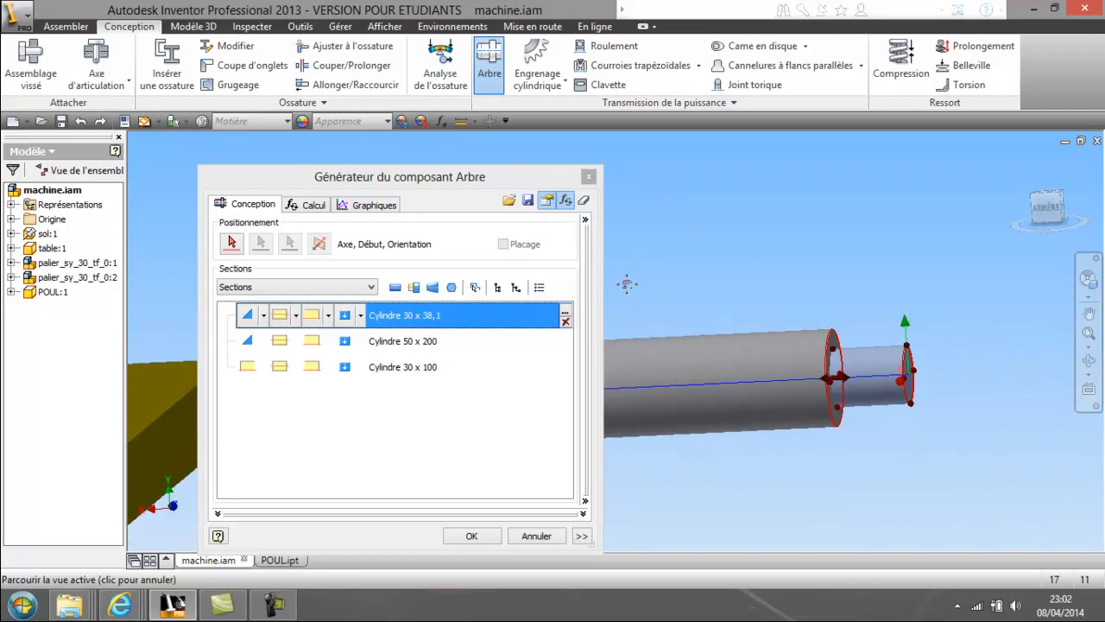
pyautogui.click(1088, 362)
pyautogui.scroll(3, 1028, 367)
pyautogui.moveTo(746, 333); pyautogui.dragTo(721, 332)
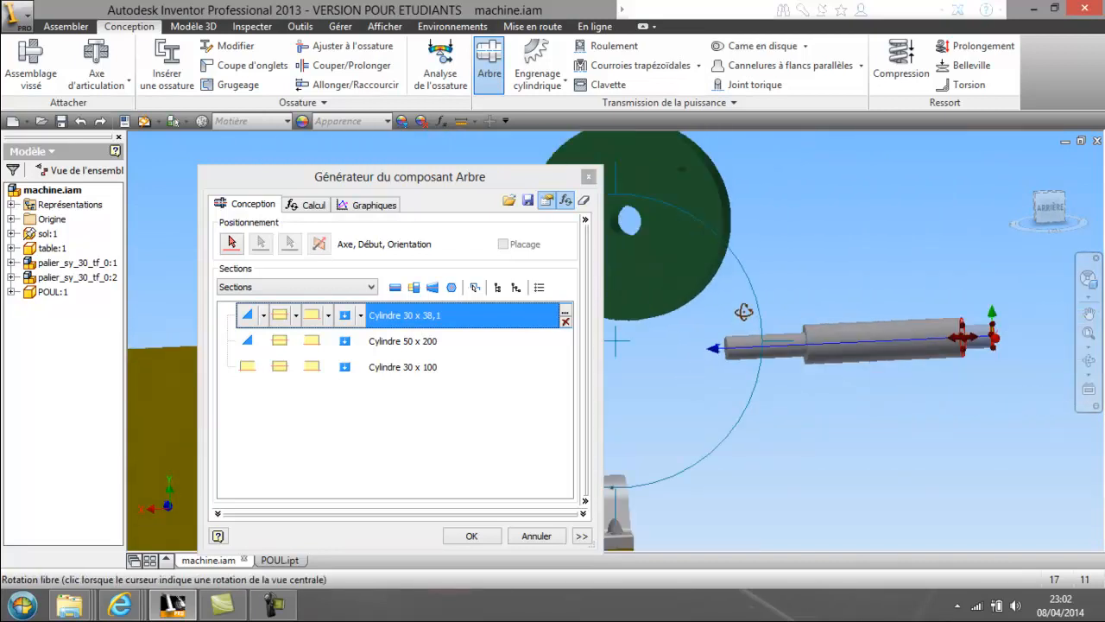
pyautogui.rightClick(721, 332)
pyautogui.click(619, 318)
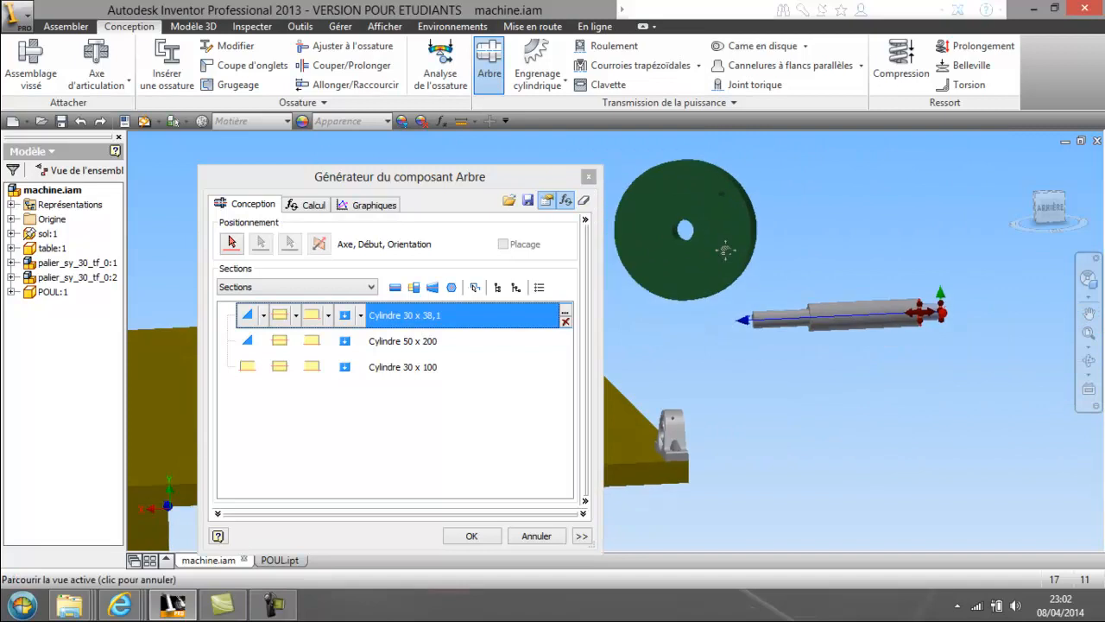
# Generate the shaft, accept the proposed file naming, and place it in the assembly in the free space below the pulley.
pyautogui.click(472, 536)
pyautogui.click(546, 467)
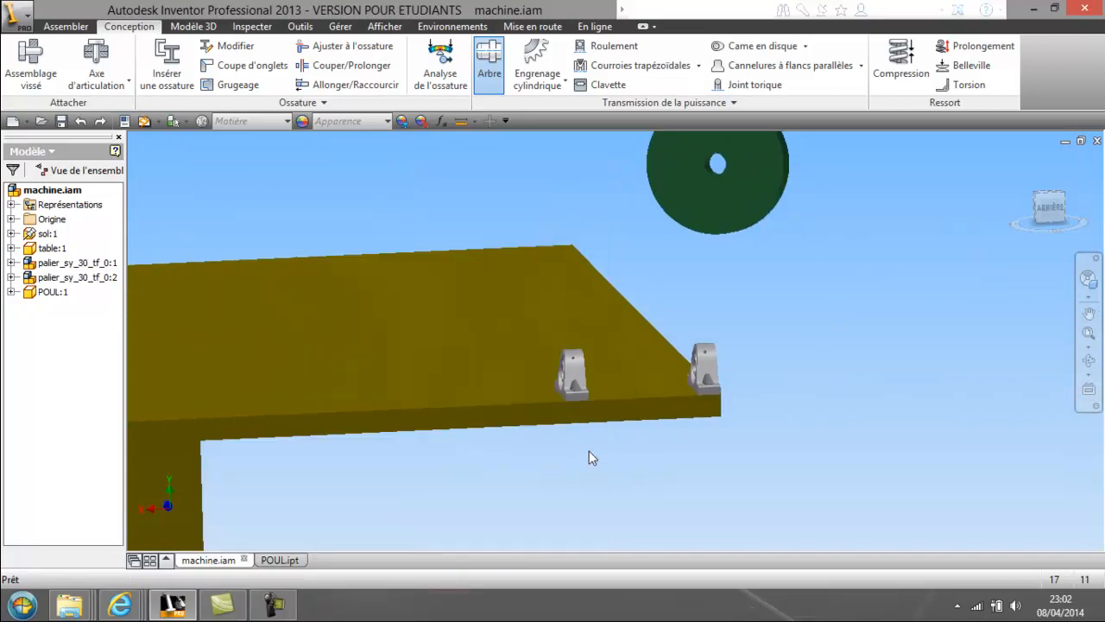
pyautogui.click(906, 259)
# Examine the placed shaft's orientation relative to the two bearing blocks and the pulley.
pyautogui.rightClick(883, 300)
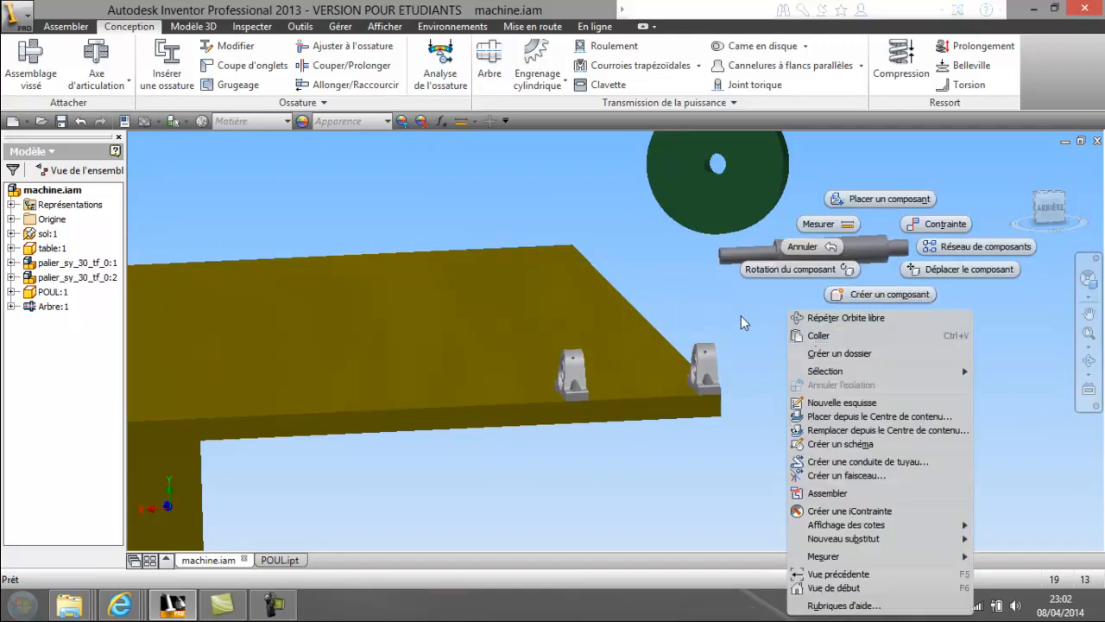
pyautogui.click(803, 318)
pyautogui.moveTo(783, 334); pyautogui.dragTo(831, 382)
pyautogui.scroll(-5, 820, 372)
pyautogui.scroll(4, 777, 380)
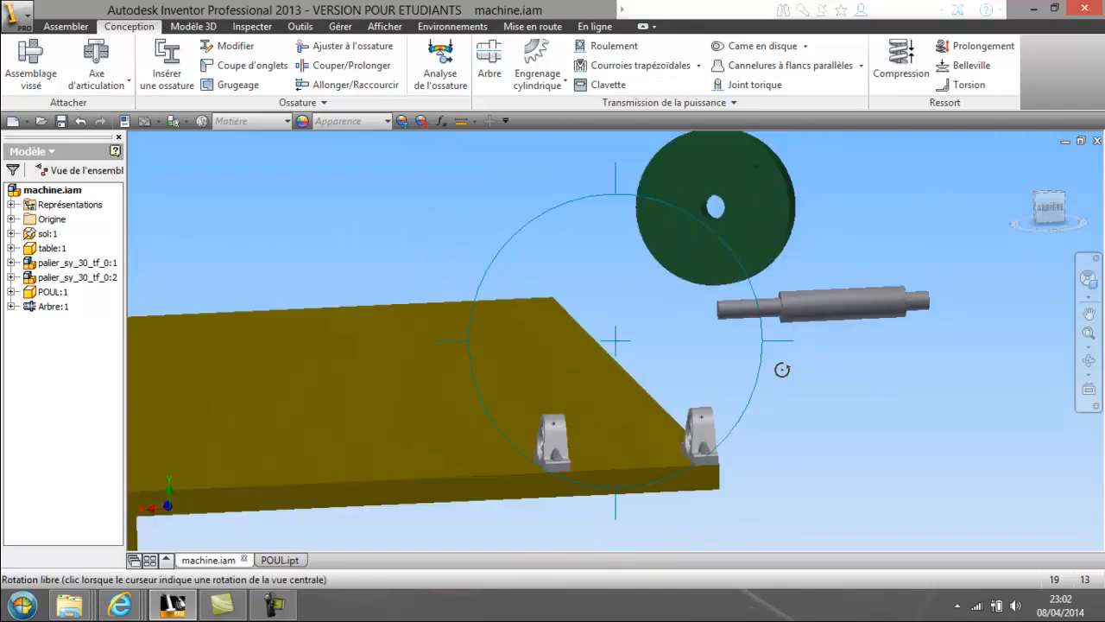
pyautogui.rightClick(775, 368)
pyautogui.click(766, 323)
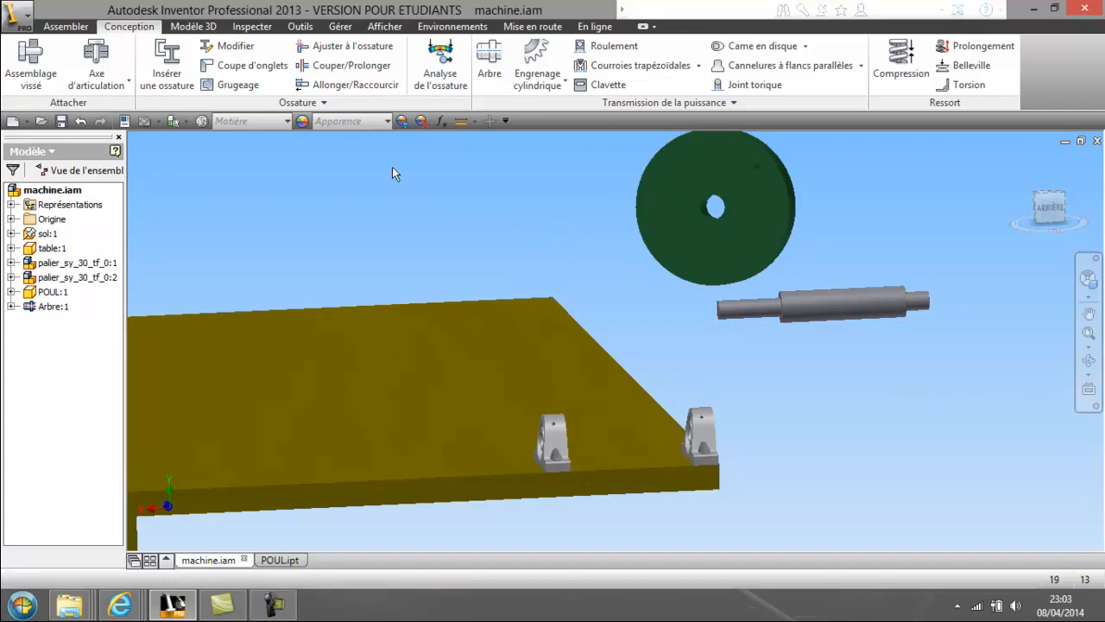
# Insert-constrain the shaft's short end edge to the outer bore edge of the bearing block farther from the table corner, with aligned solution and 0 mm offset.
pyautogui.click(74, 26)
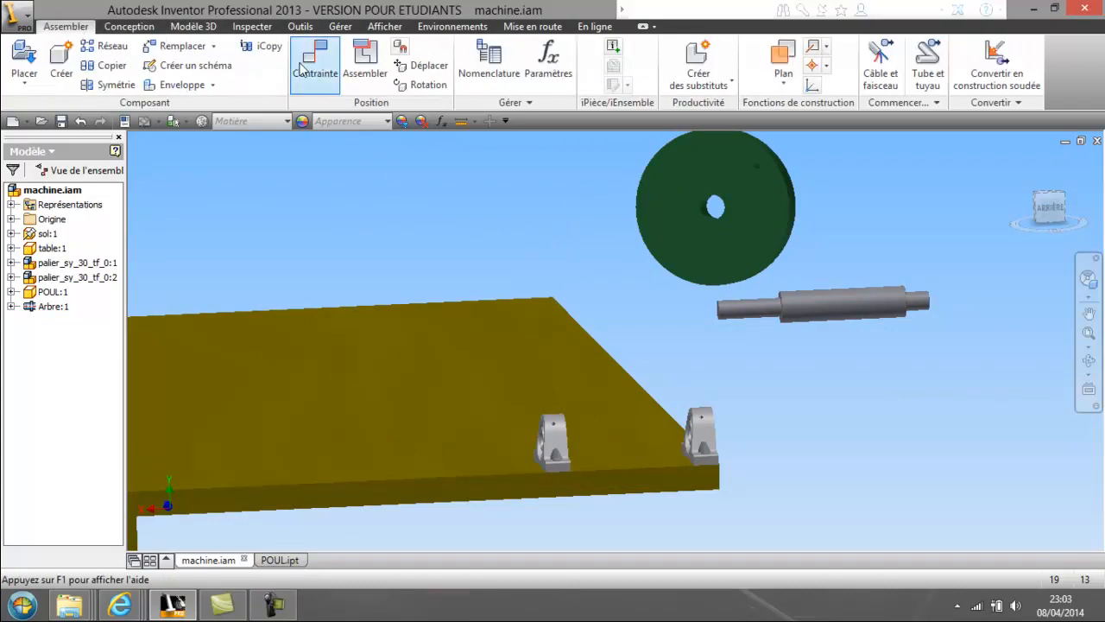
pyautogui.click(304, 67)
pyautogui.scroll(5, 921, 301)
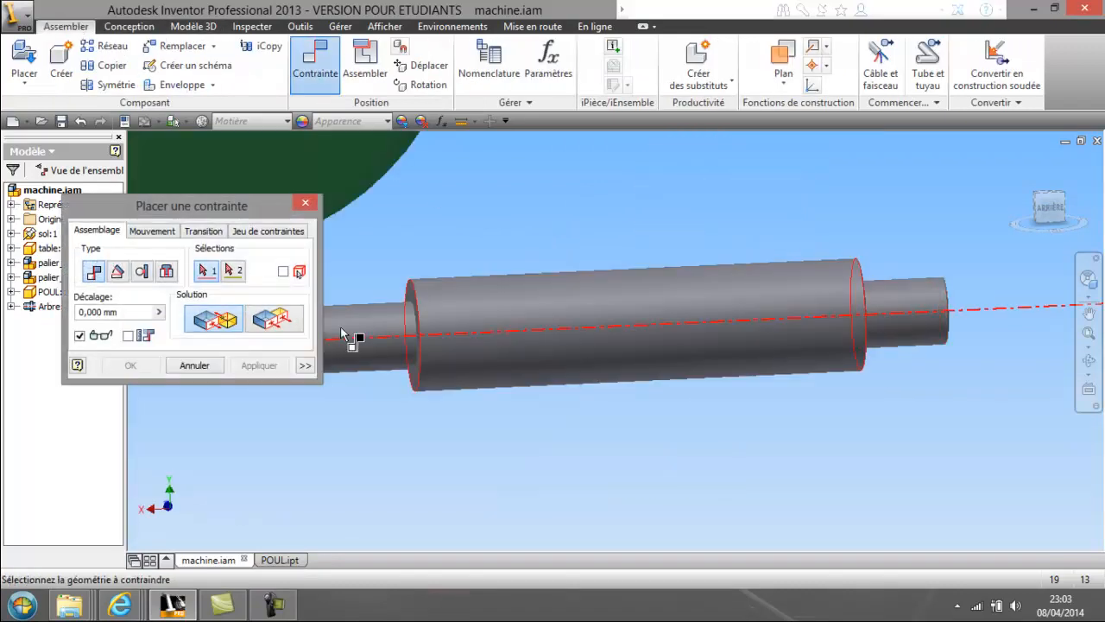
pyautogui.click(166, 271)
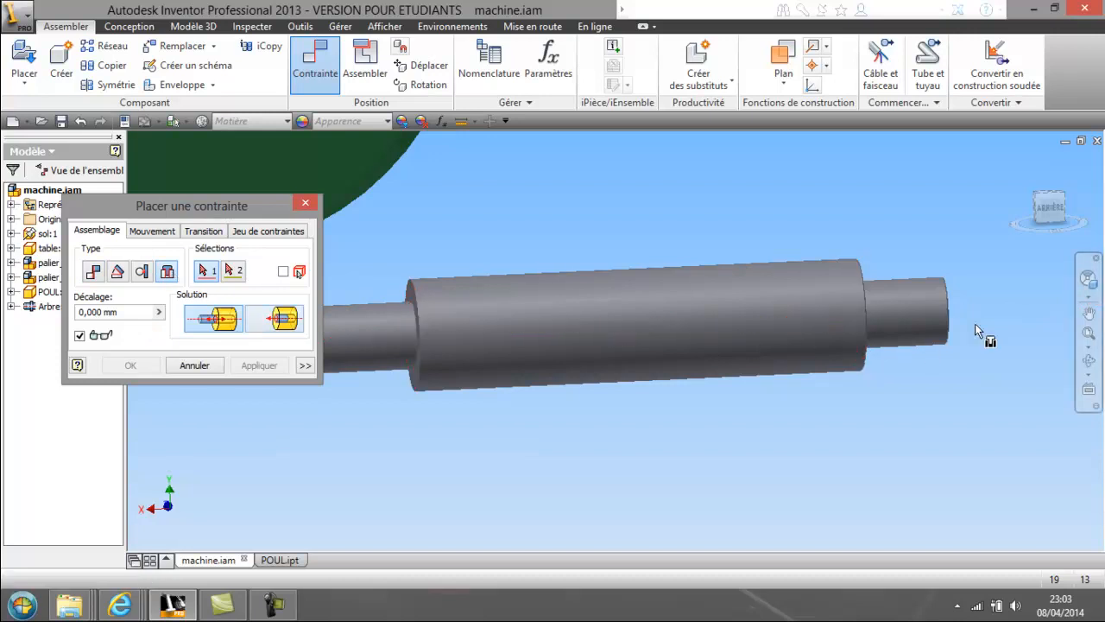
pyautogui.click(947, 335)
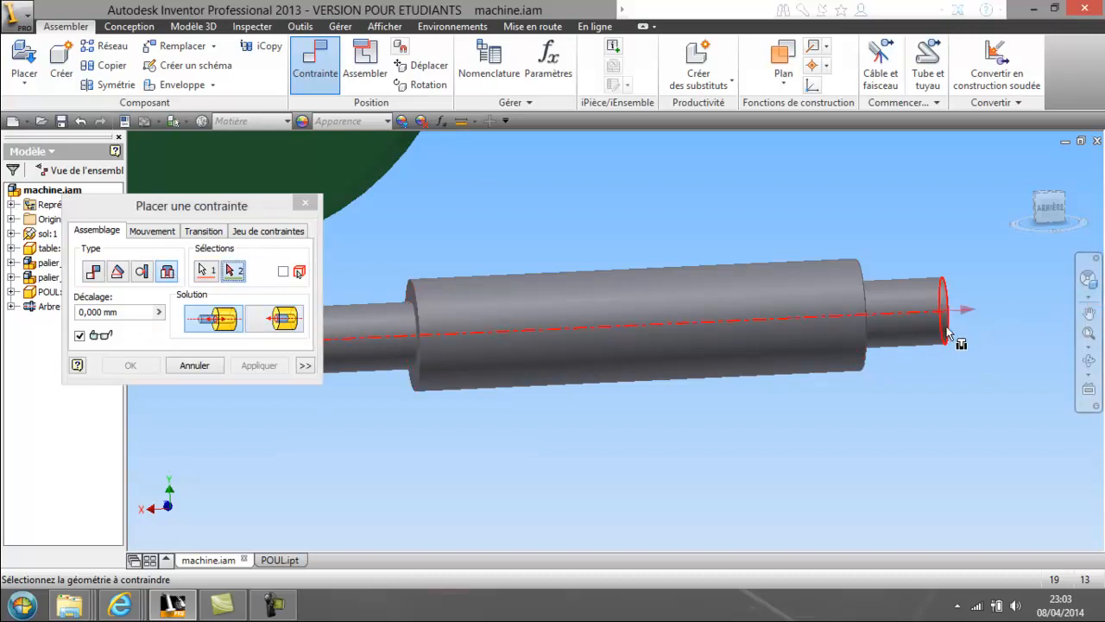
pyautogui.scroll(-5, 952, 380)
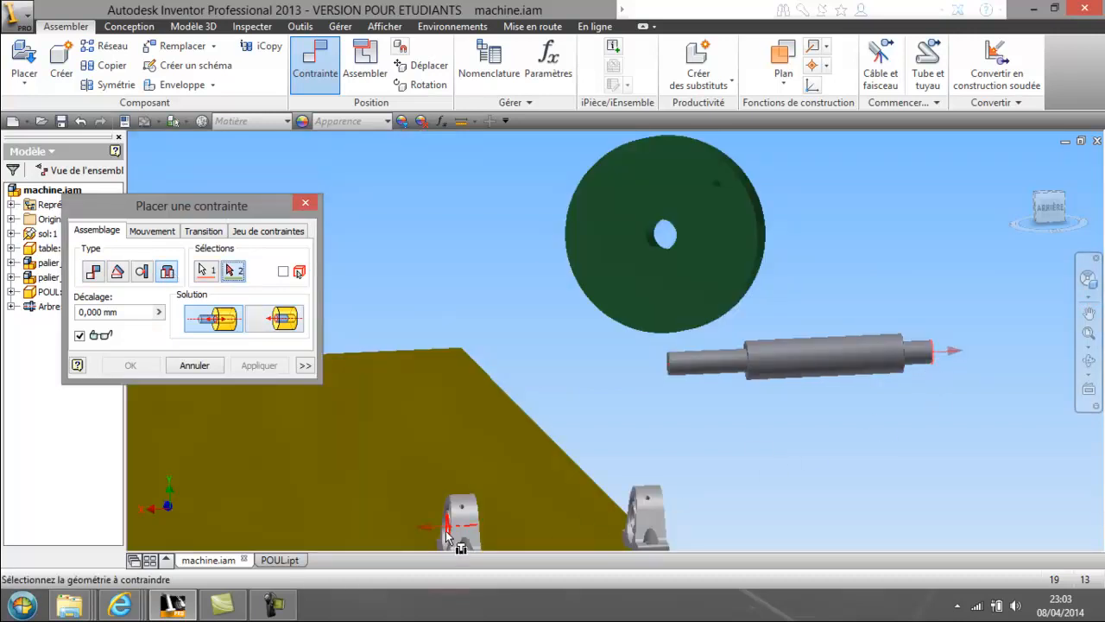
pyautogui.scroll(3, 446, 537)
pyautogui.scroll(2, 452, 467)
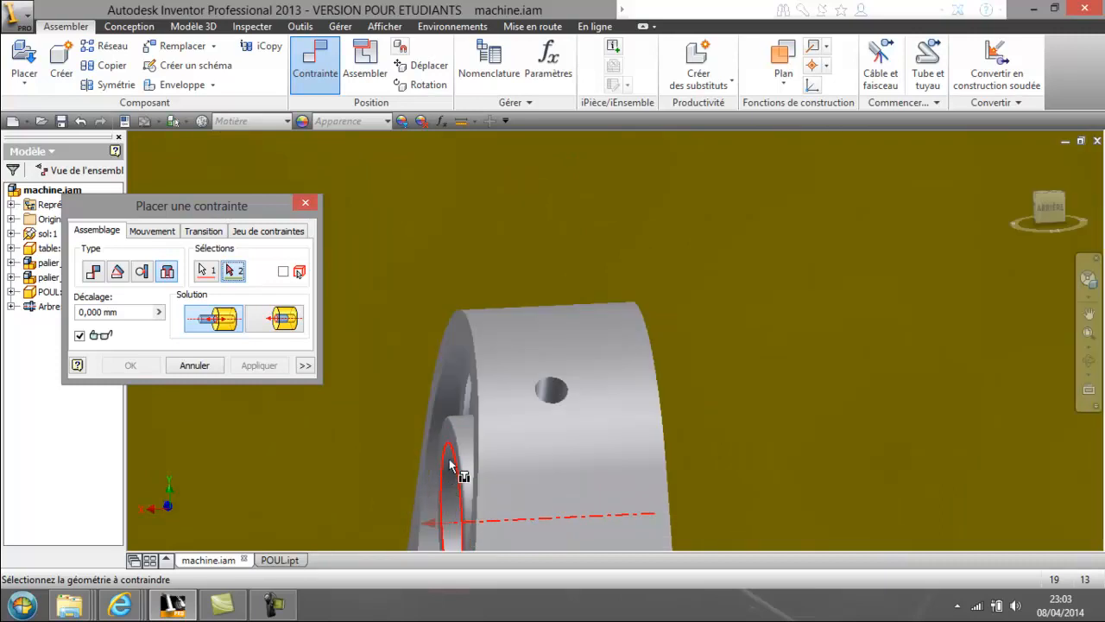
pyautogui.click(449, 466)
pyautogui.click(292, 323)
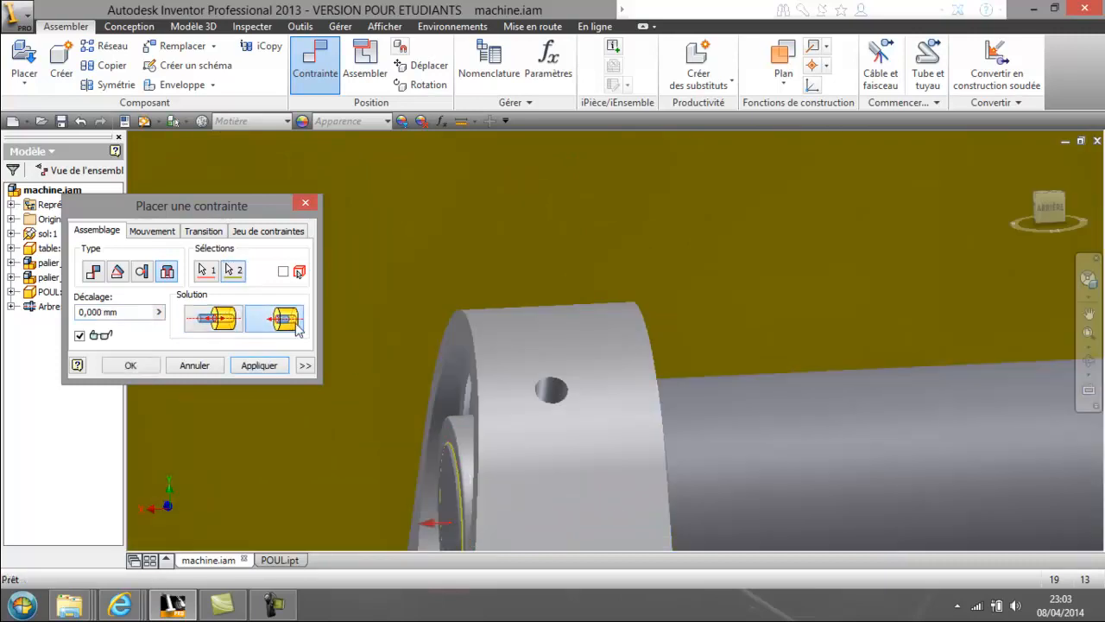
pyautogui.scroll(-3, 645, 363)
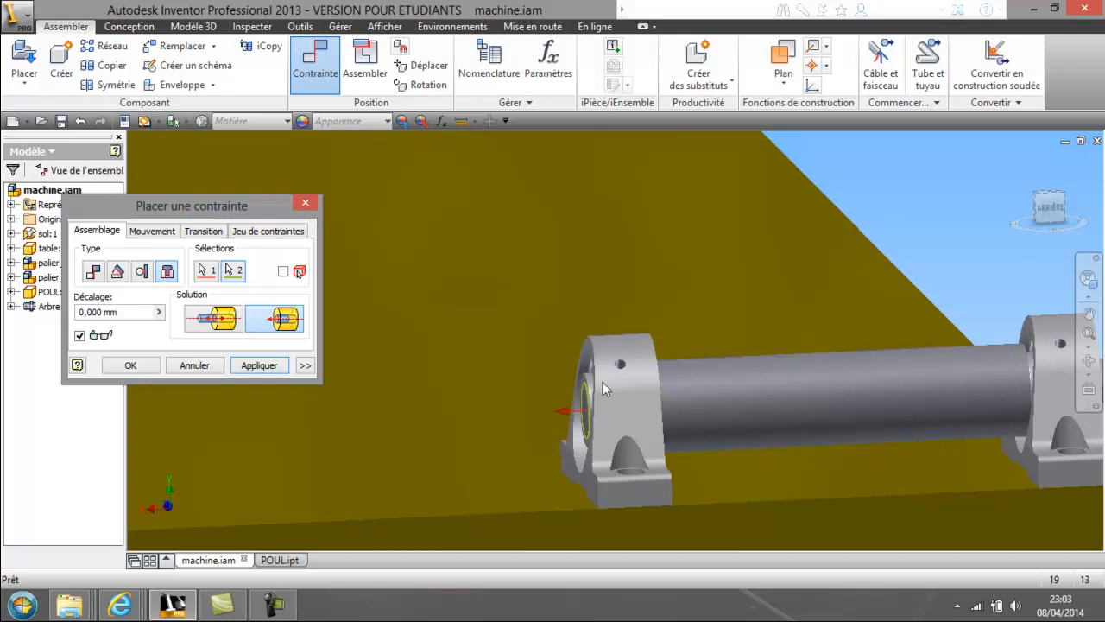
pyautogui.click(148, 369)
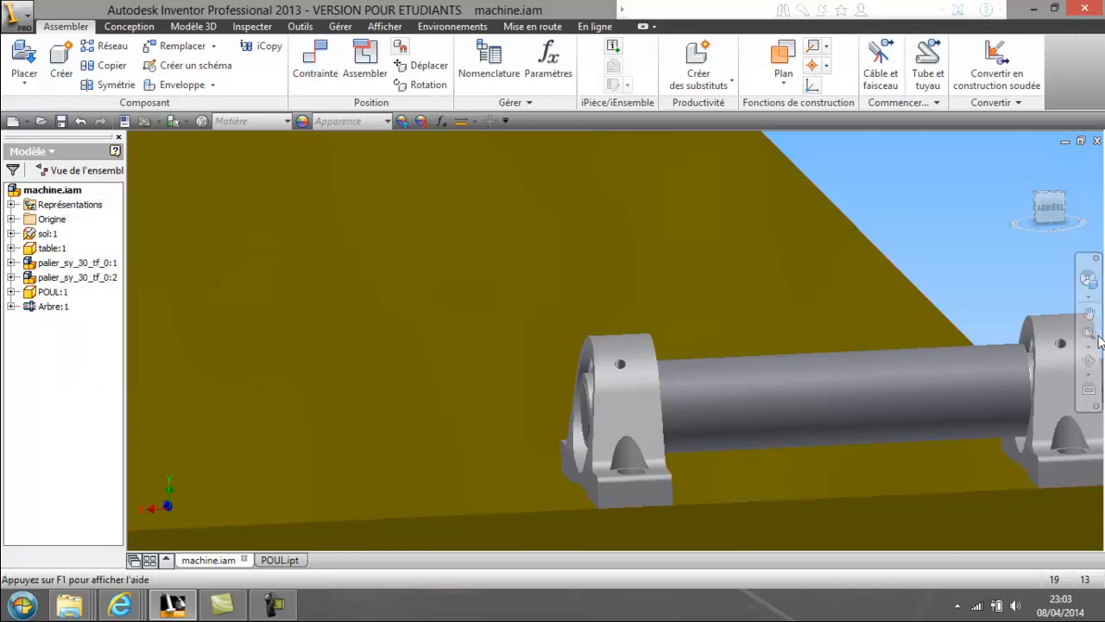
# Examine how the shaft sits in both bearing blocks and where its free end extends at the table corner.
pyautogui.click(946, 381)
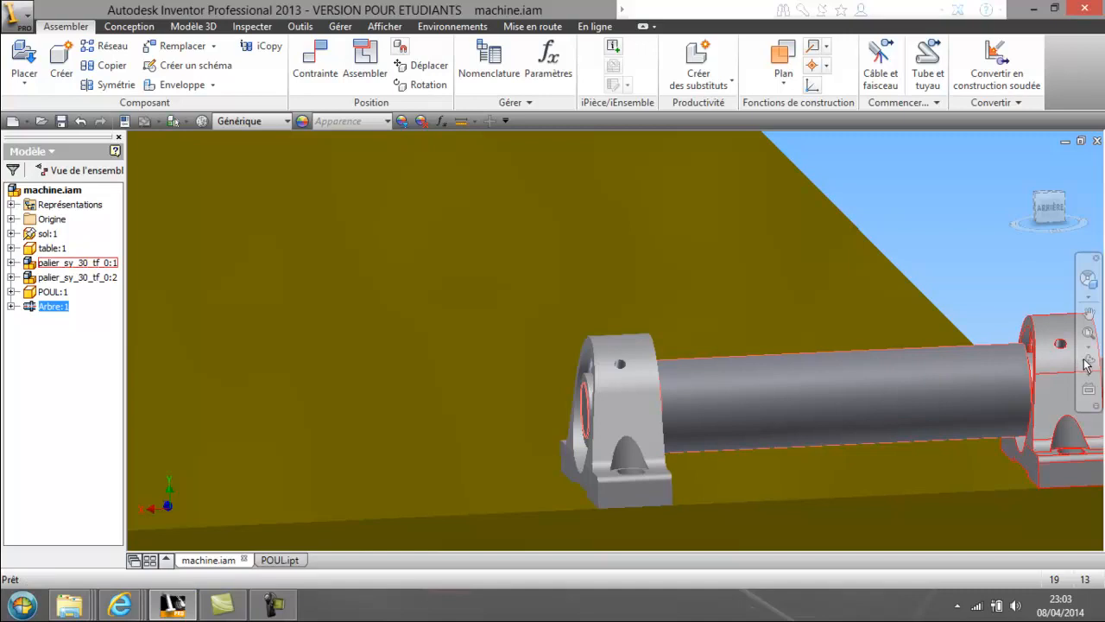
pyautogui.moveTo(1086, 364); pyautogui.dragTo(810, 338, button='middle')
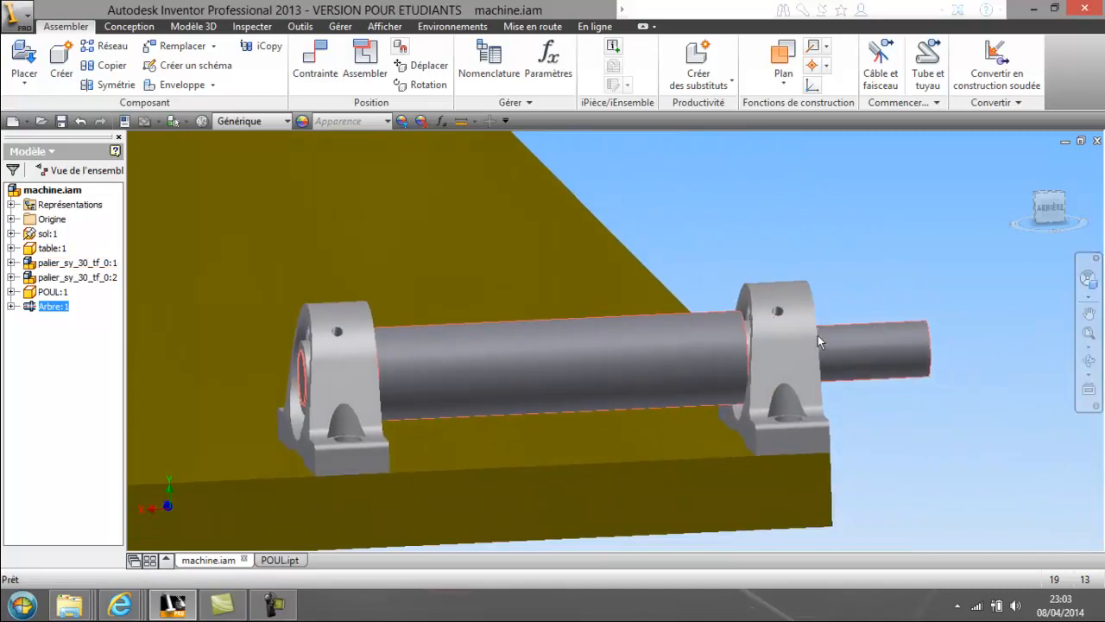
pyautogui.click(1089, 361)
pyautogui.moveTo(957, 347); pyautogui.dragTo(539, 334)
pyautogui.rightClick(540, 335)
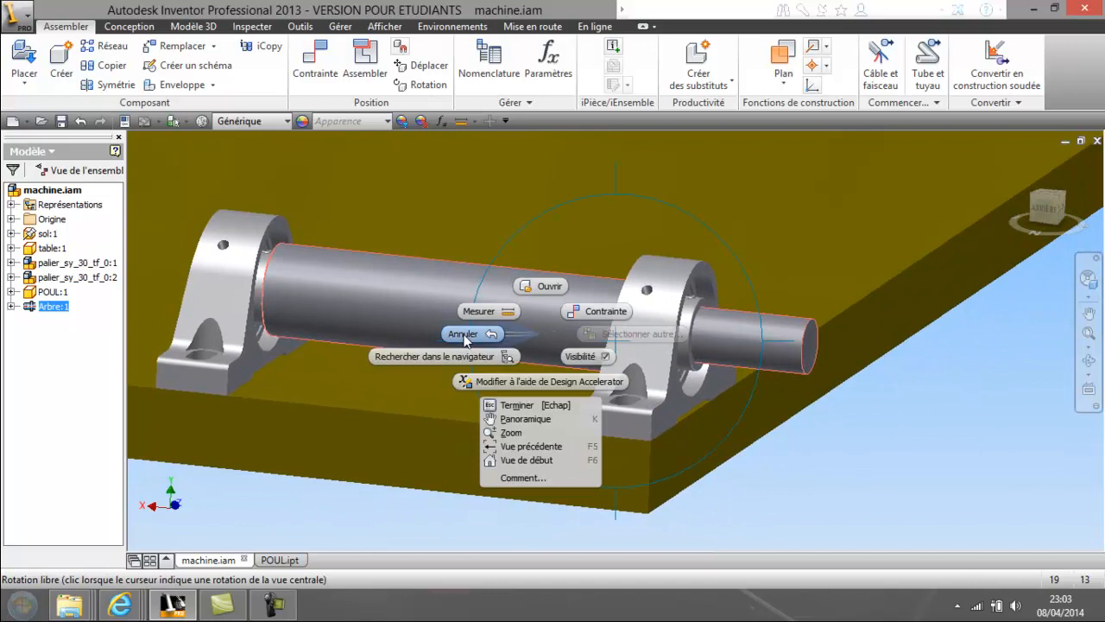
pyautogui.click(464, 336)
pyautogui.click(461, 310)
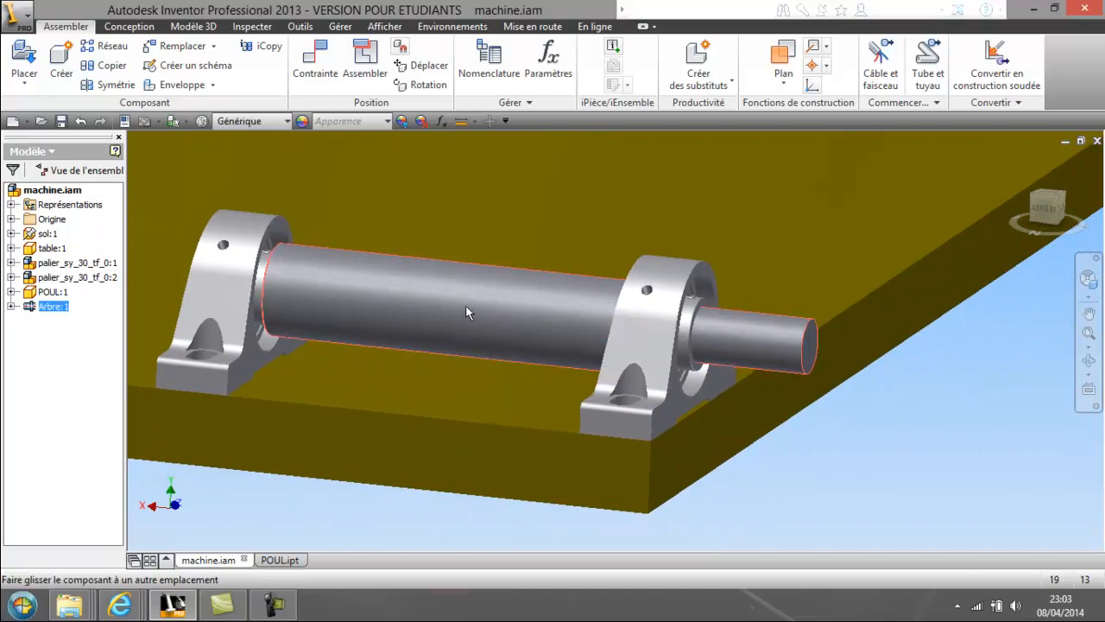
pyautogui.scroll(-1, 800, 428)
pyautogui.moveTo(787, 436); pyautogui.dragTo(685, 392, button='middle')
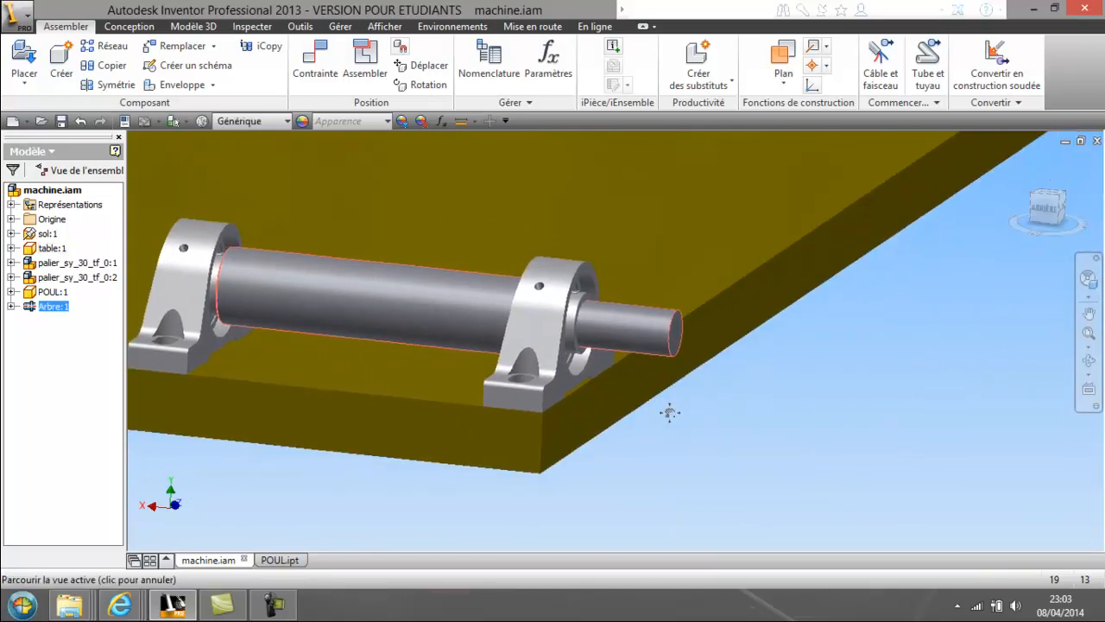
pyautogui.scroll(-5, 722, 428)
pyautogui.moveTo(744, 415); pyautogui.dragTo(715, 411, button='middle')
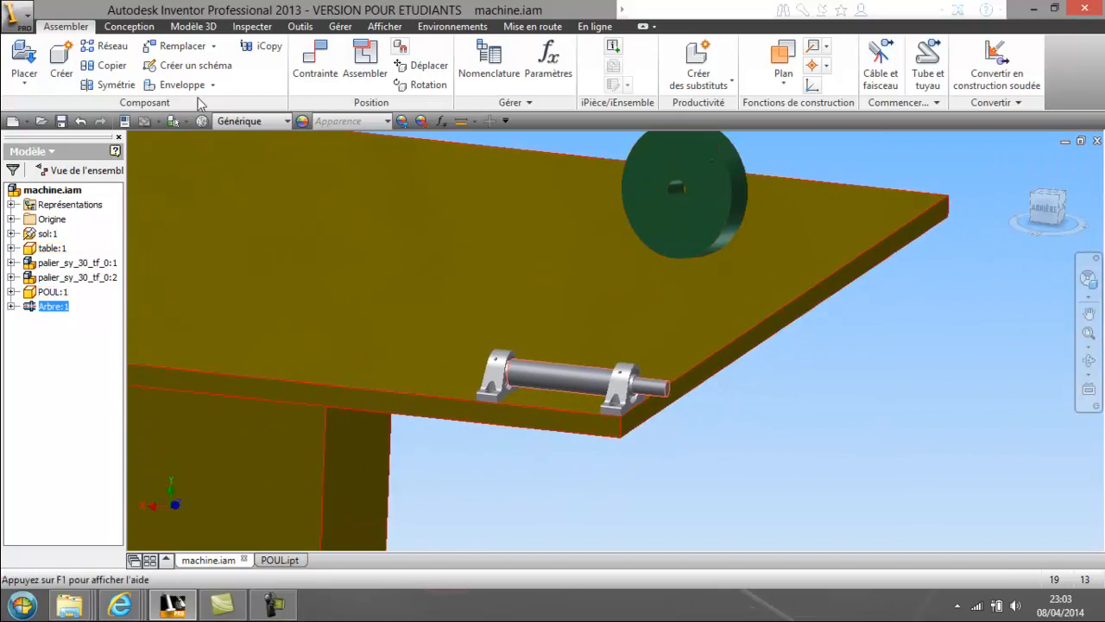
# Insert-constrain the pulley's outer bore edge to the end edge of the shaft's free end, with aligned solution and 10 mm offset.
pyautogui.click(314, 61)
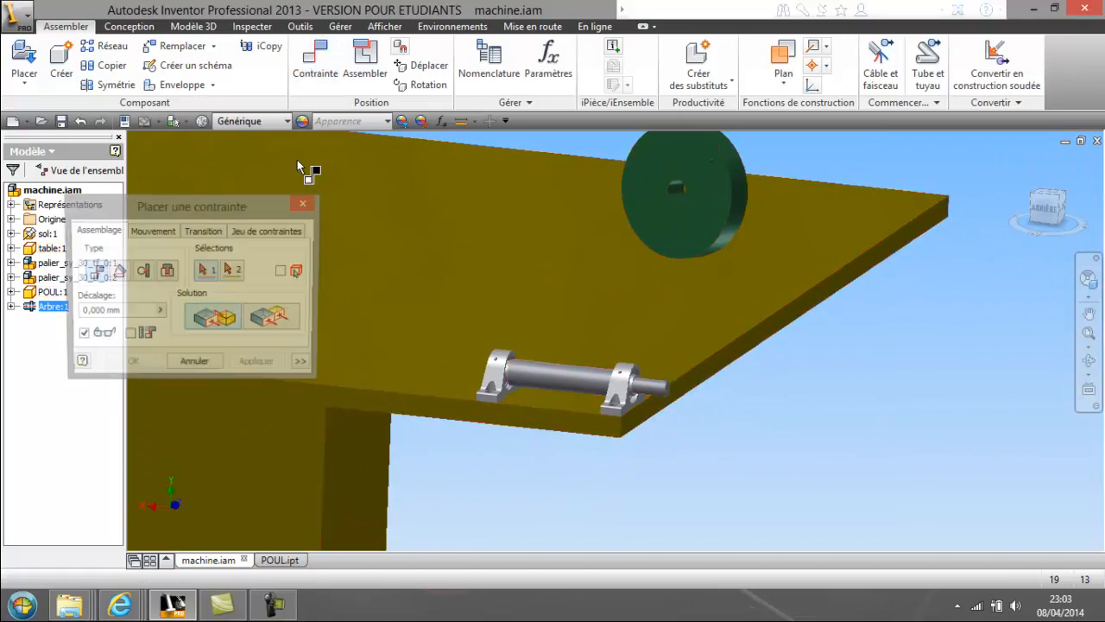
pyautogui.click(168, 272)
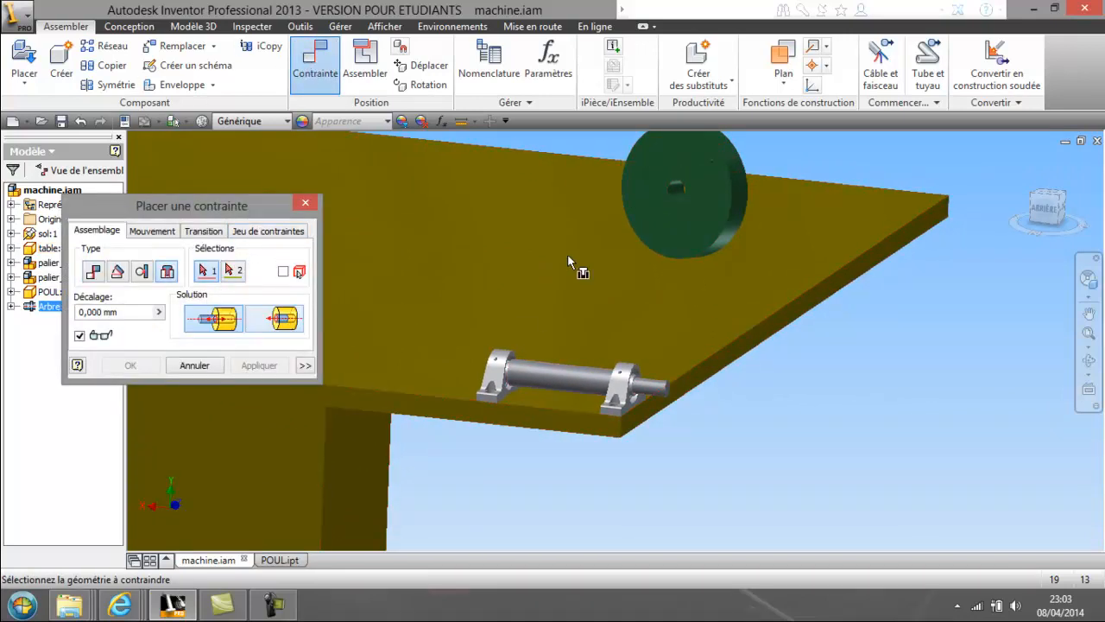
pyautogui.click(696, 191)
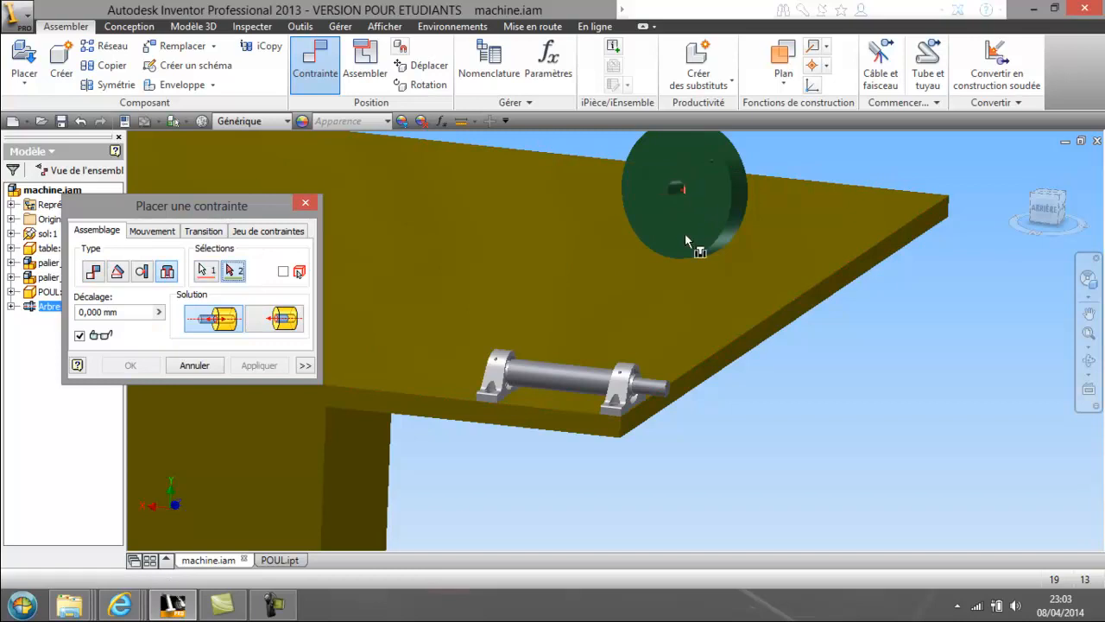
pyautogui.click(665, 393)
pyautogui.click(296, 330)
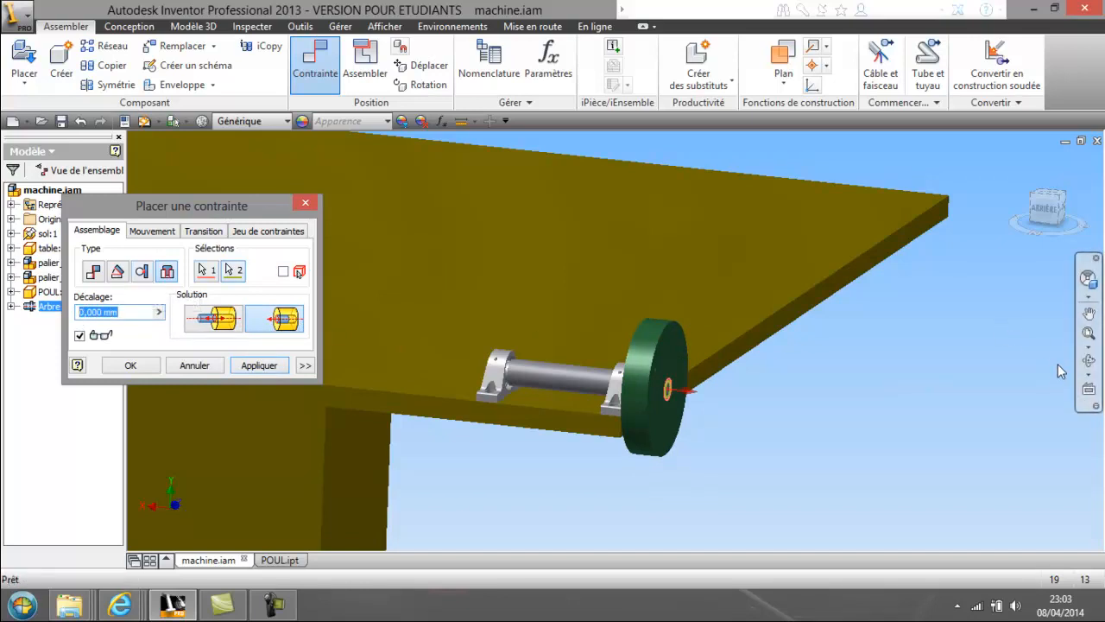
pyautogui.click(1087, 363)
pyautogui.moveTo(673, 319); pyautogui.dragTo(769, 373)
pyautogui.moveTo(121, 316); pyautogui.dragTo(79, 327)
pyautogui.write('10')
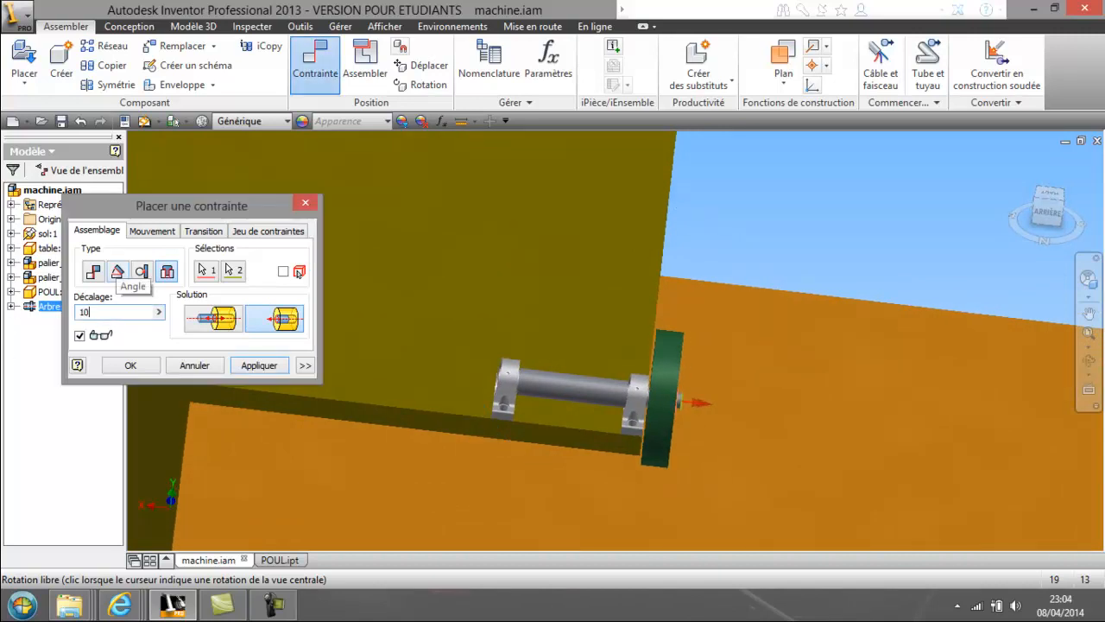
pyautogui.scroll(-4, 668, 421)
pyautogui.scroll(4, 661, 420)
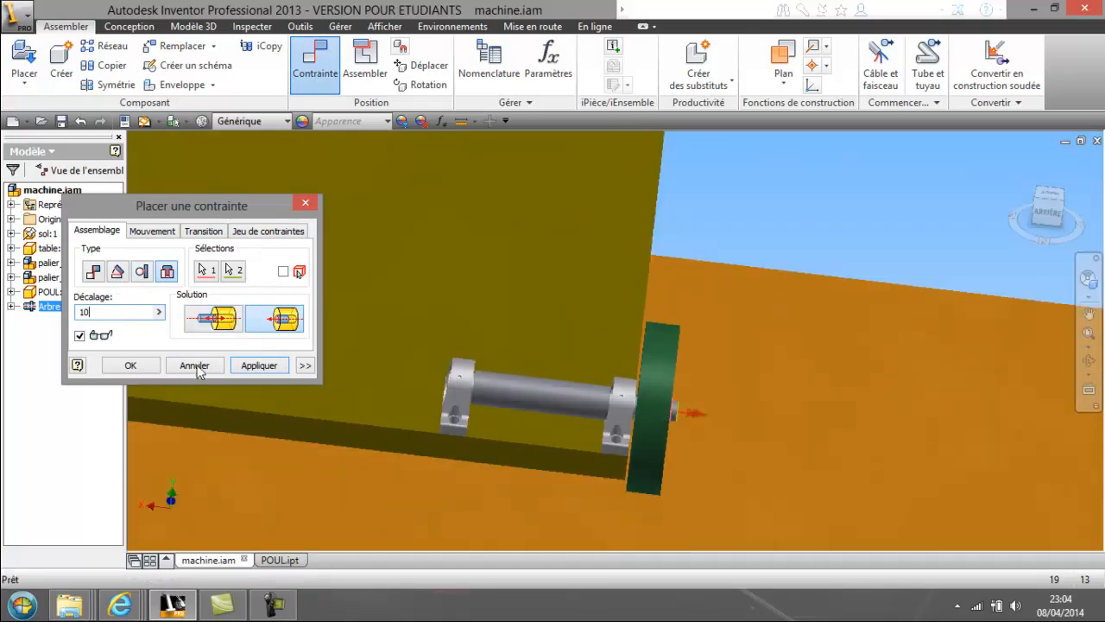
pyautogui.click(130, 367)
# Examine the mounted pulley and how its bore fits around the shaft's free end.
pyautogui.scroll(2, 798, 336)
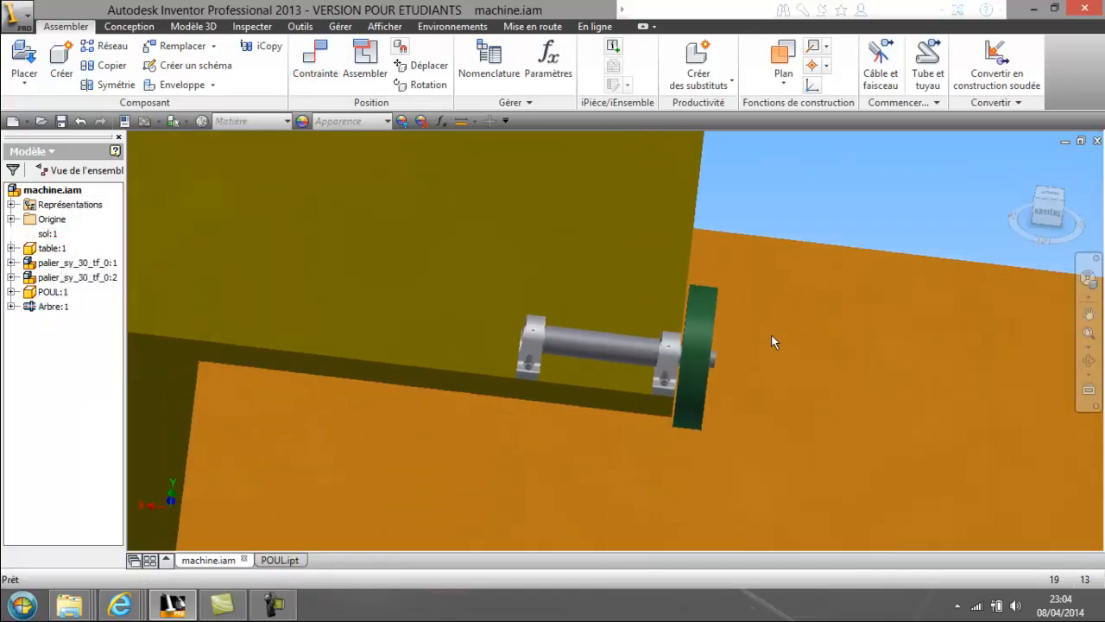
pyautogui.press('F4')
pyautogui.moveTo(643, 337); pyautogui.dragTo(603, 284)
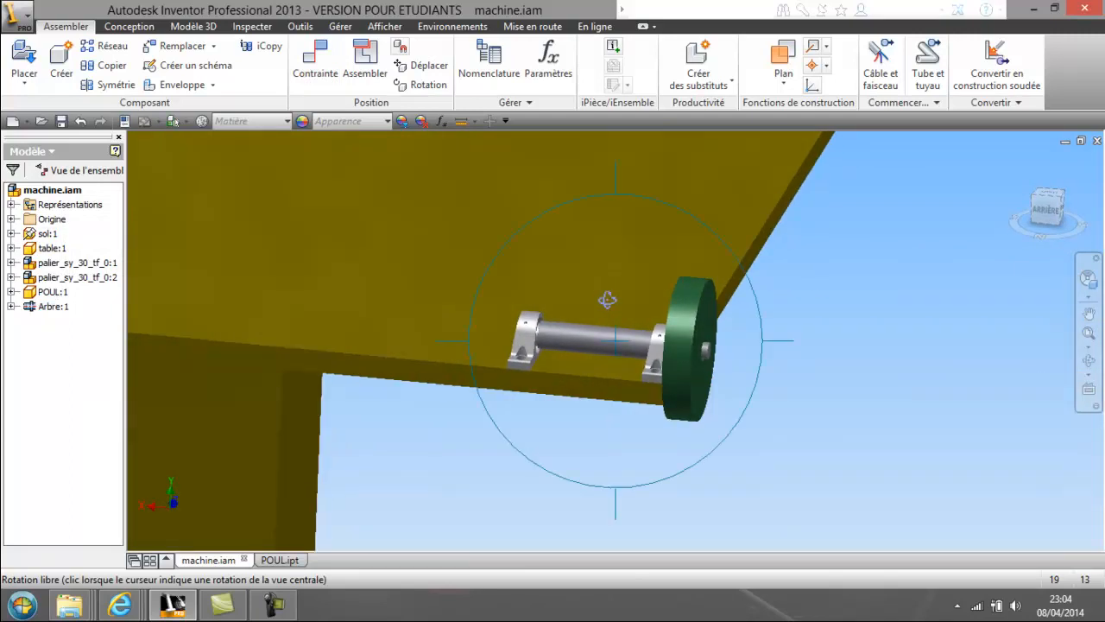
pyautogui.rightClick(574, 343)
pyautogui.click(463, 342)
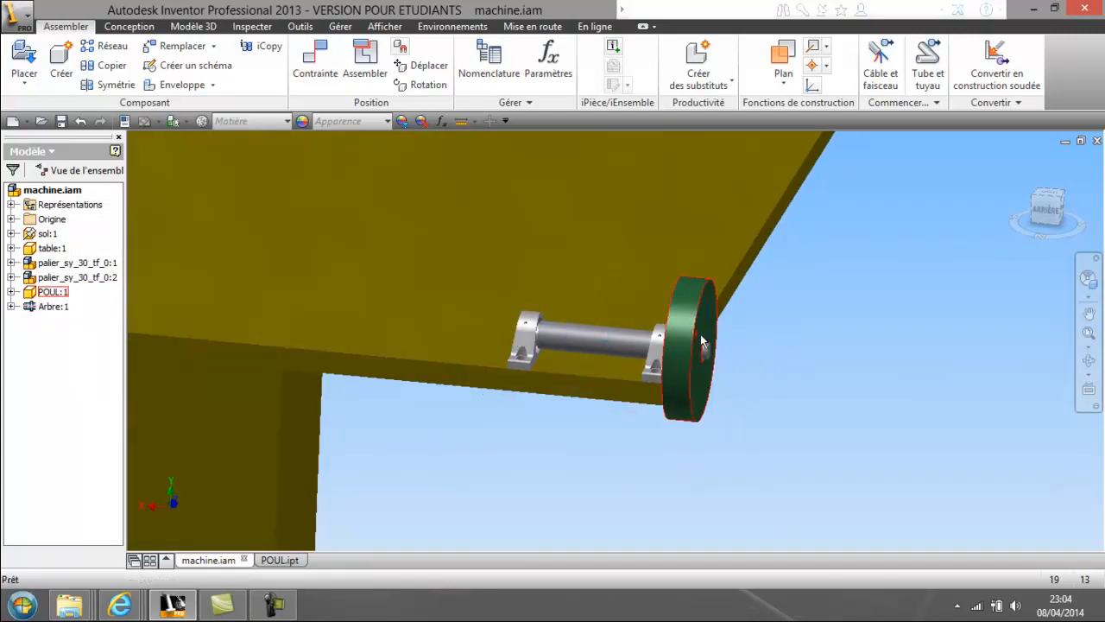
pyautogui.click(698, 363)
pyautogui.scroll(5, 707, 356)
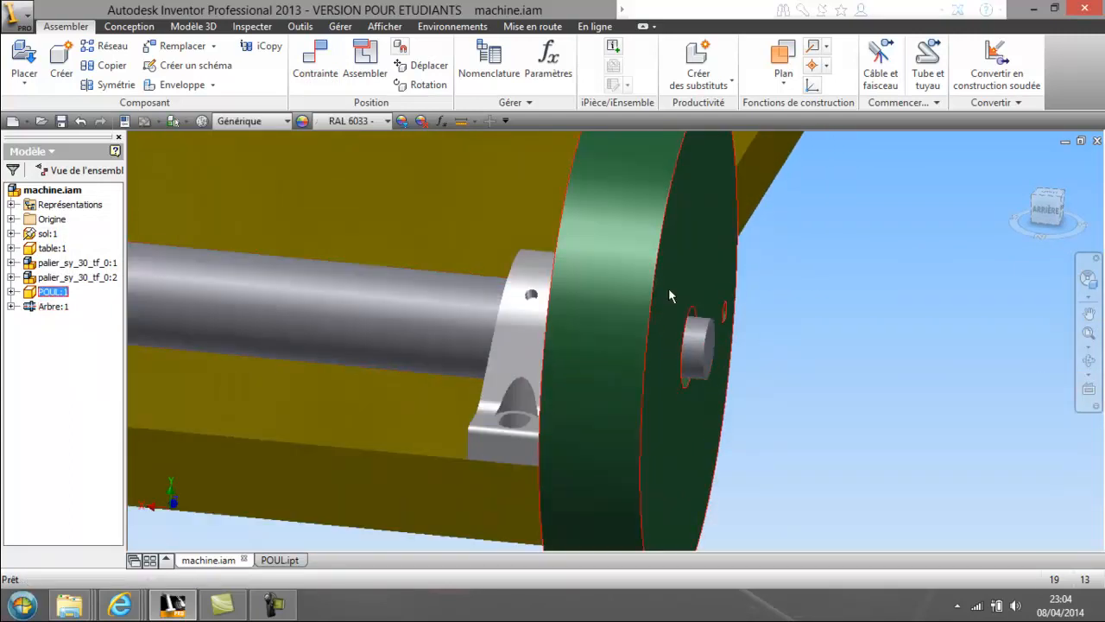
pyautogui.click(1087, 362)
pyautogui.moveTo(610, 367); pyautogui.dragTo(446, 365)
pyautogui.scroll(-5, 497, 329)
pyautogui.rightClick(497, 329)
pyautogui.press('Escape')
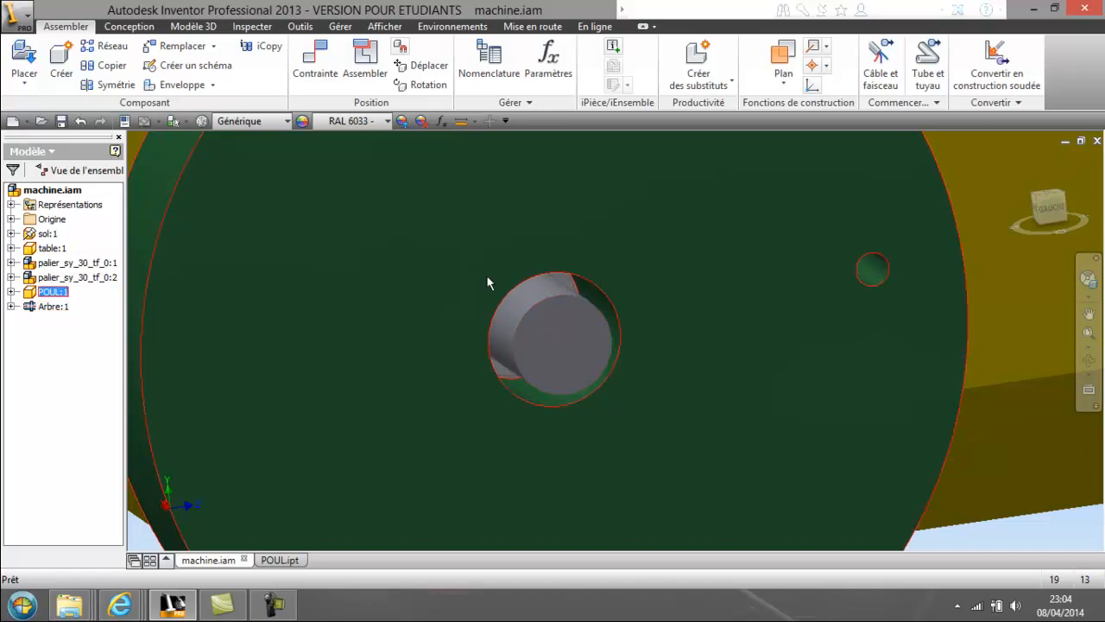
pyautogui.scroll(3, 487, 279)
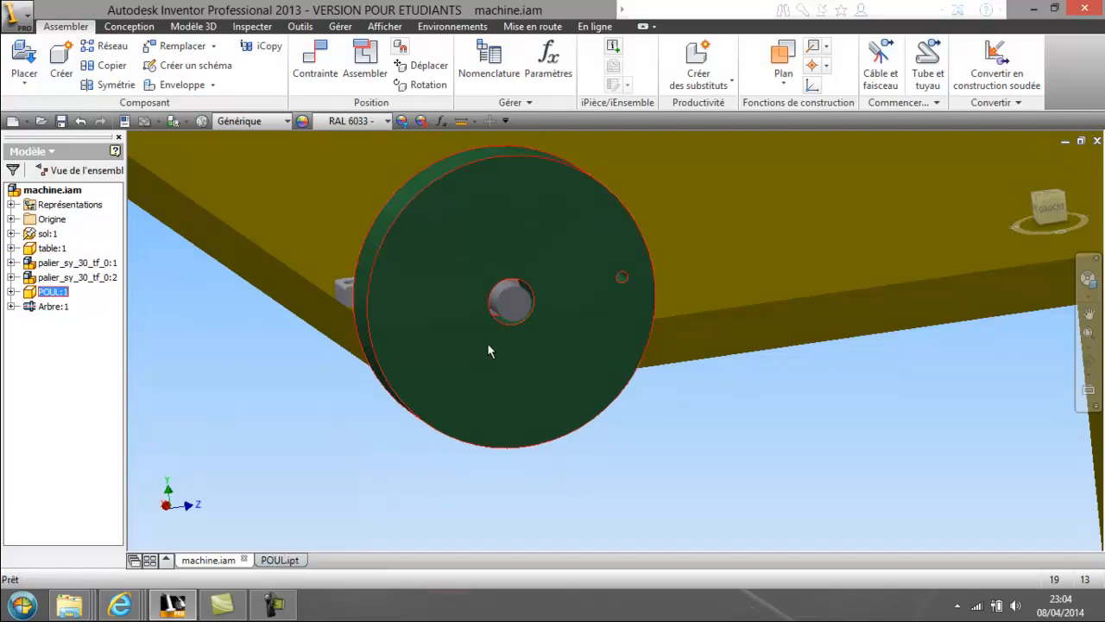
# Measure the diameter of the shaft's free end in the machine assembly.
pyautogui.click(279, 560)
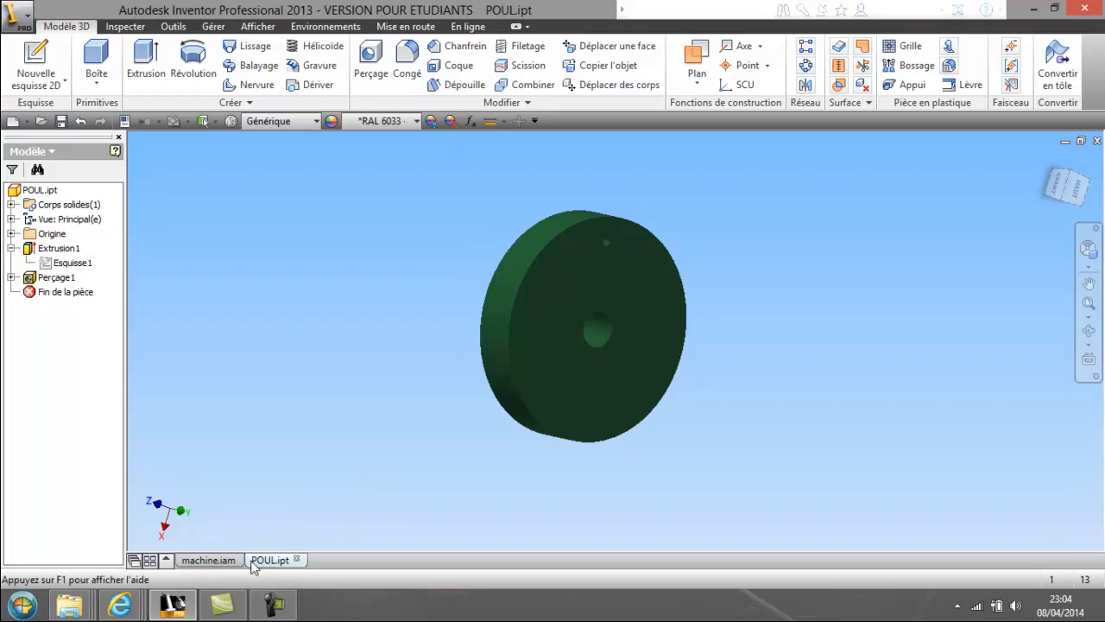
pyautogui.click(208, 560)
pyautogui.scroll(3, 510, 357)
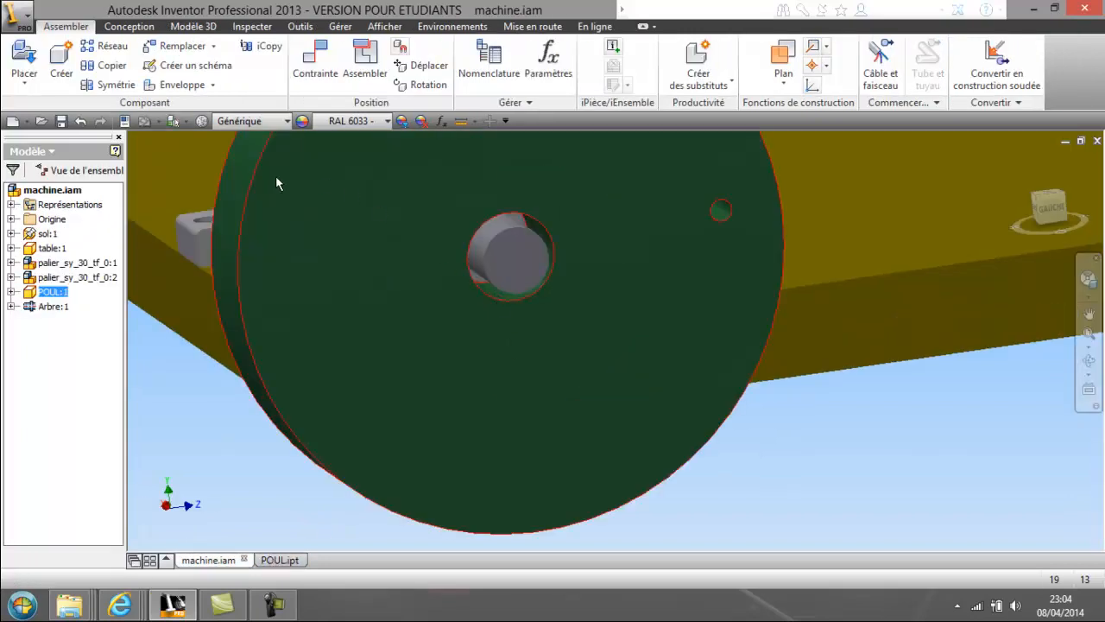
pyautogui.click(459, 123)
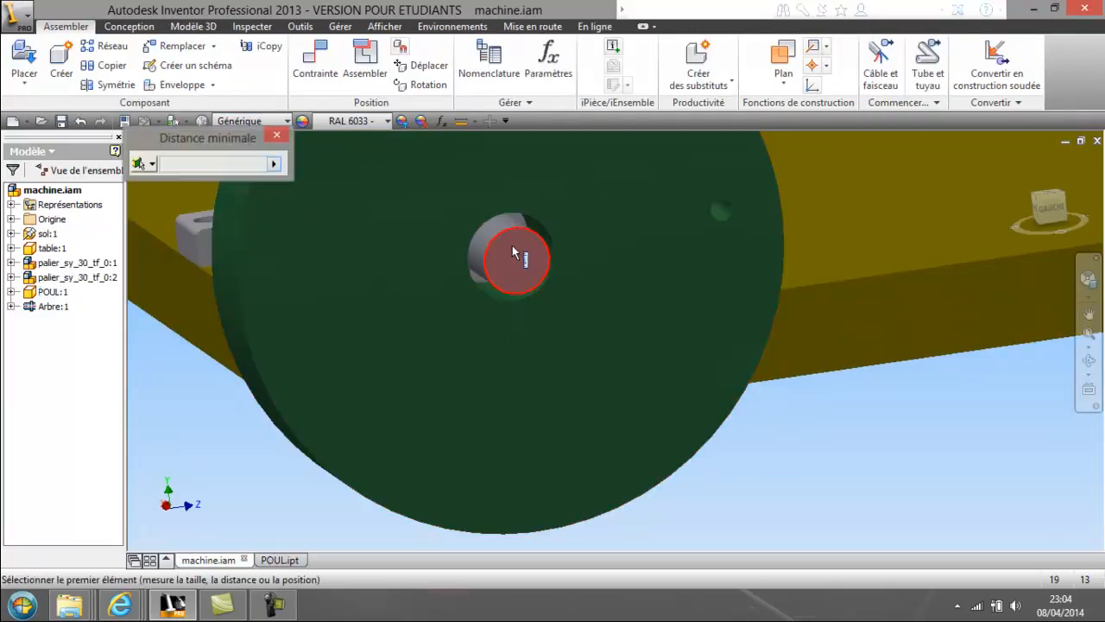
pyautogui.click(517, 228)
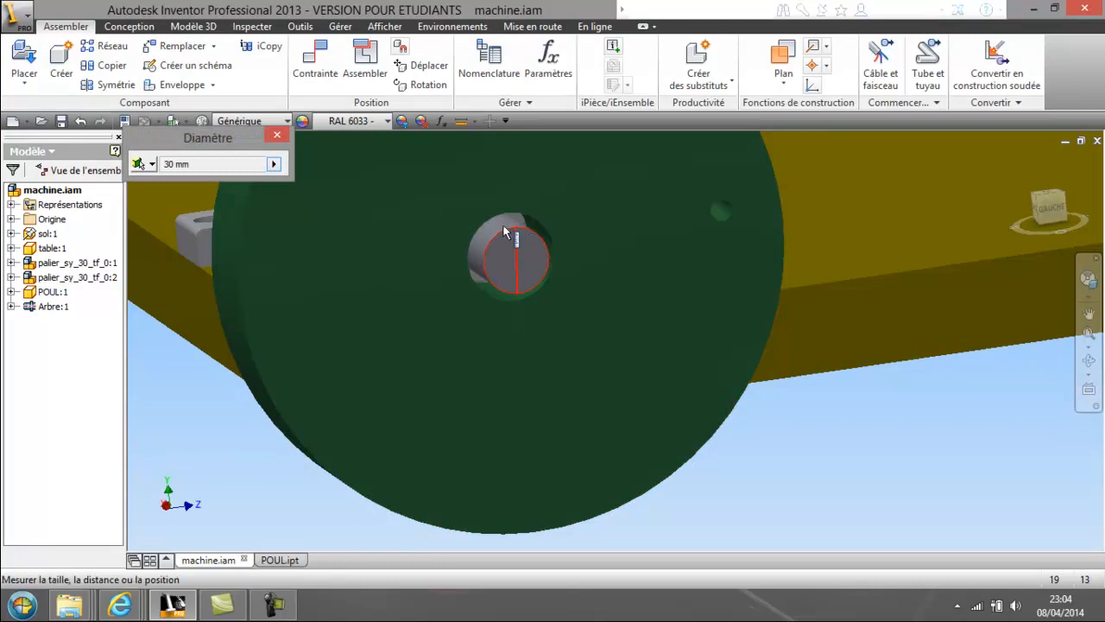
pyautogui.click(276, 135)
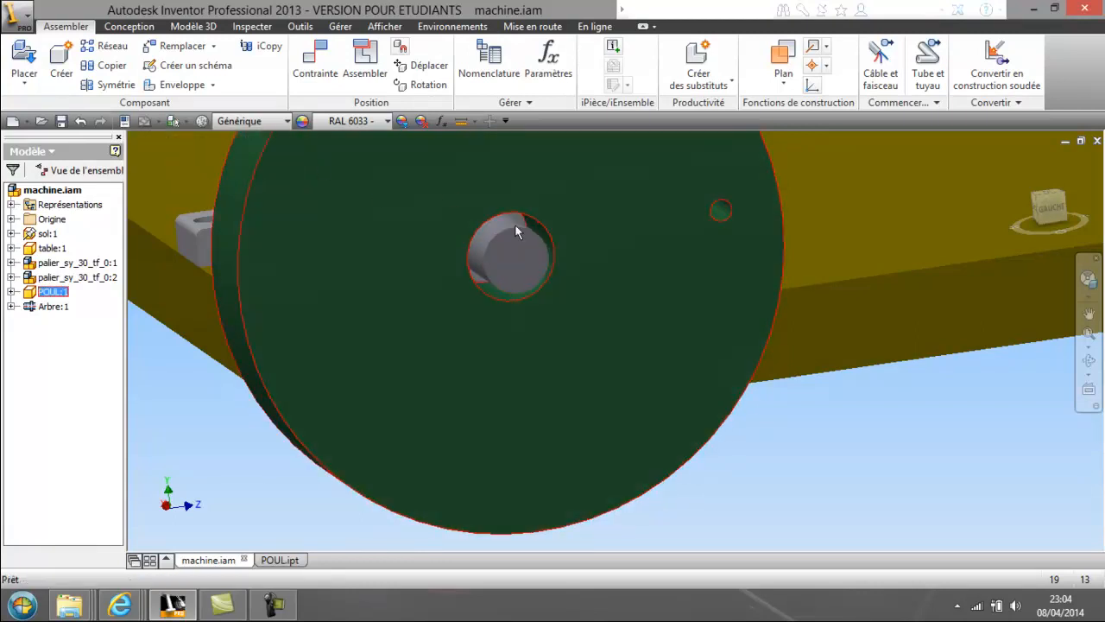
# In the pulley part POUL.ipt, edit the sketch of Extrusion1, set the centre hole diameter to 30 mm, and finish the sketch.
pyautogui.click(276, 559)
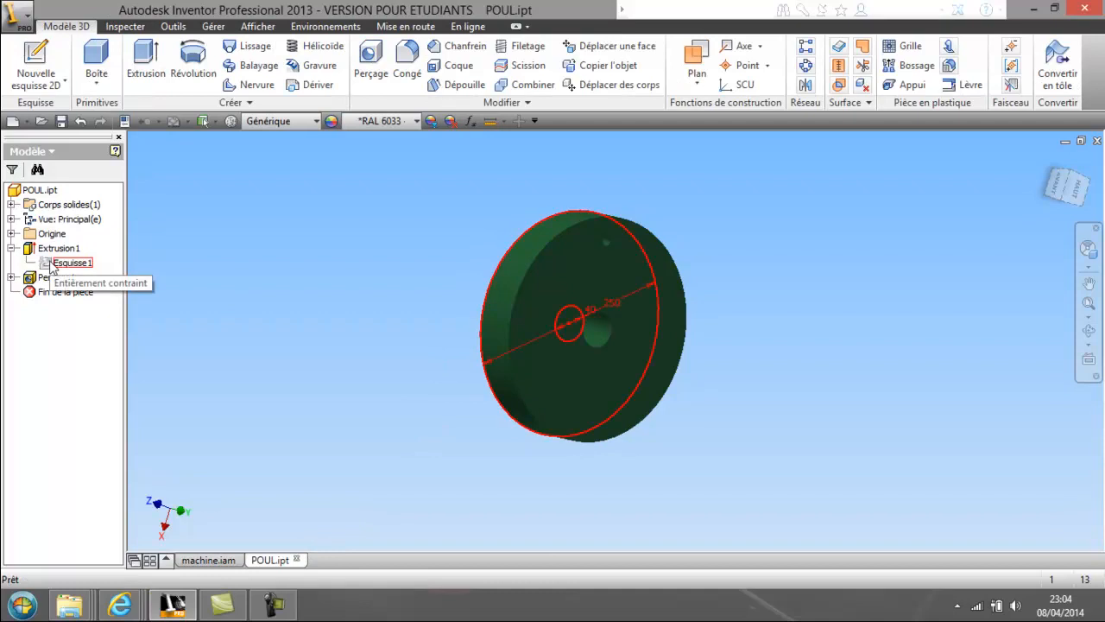
pyautogui.rightClick(52, 266)
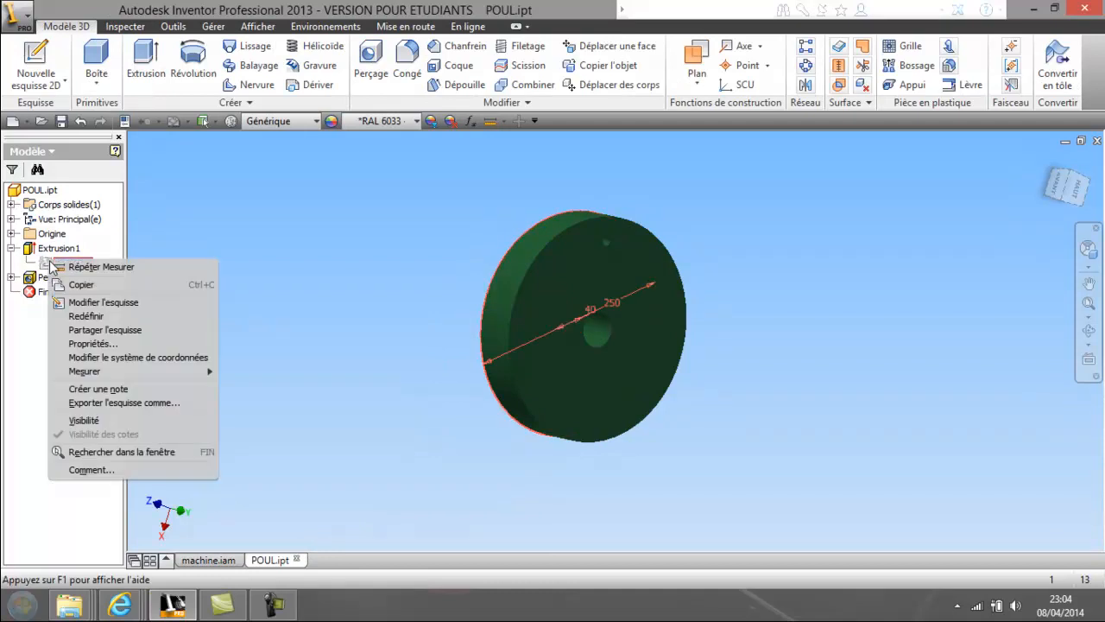
pyautogui.click(103, 302)
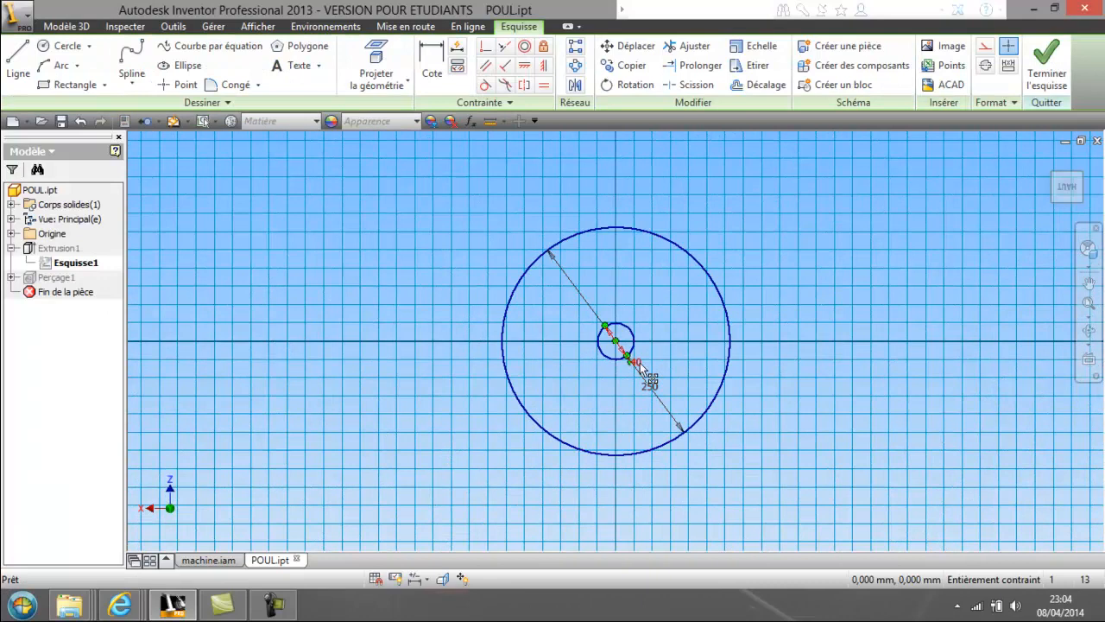
pyautogui.doubleClick(642, 369)
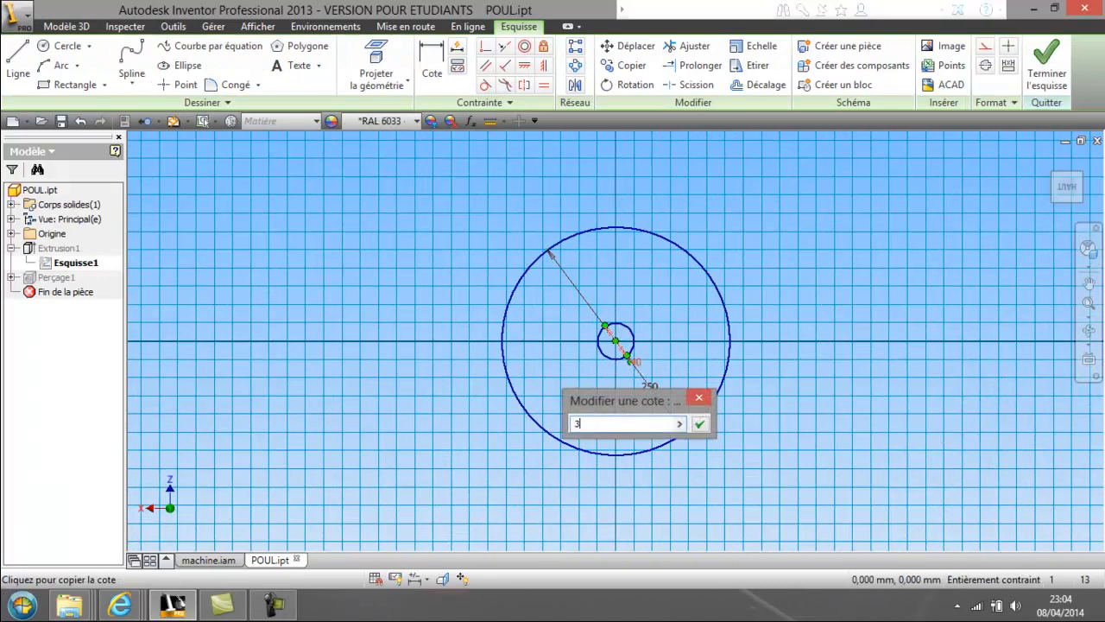
pyautogui.write('30')
pyautogui.press('Return')
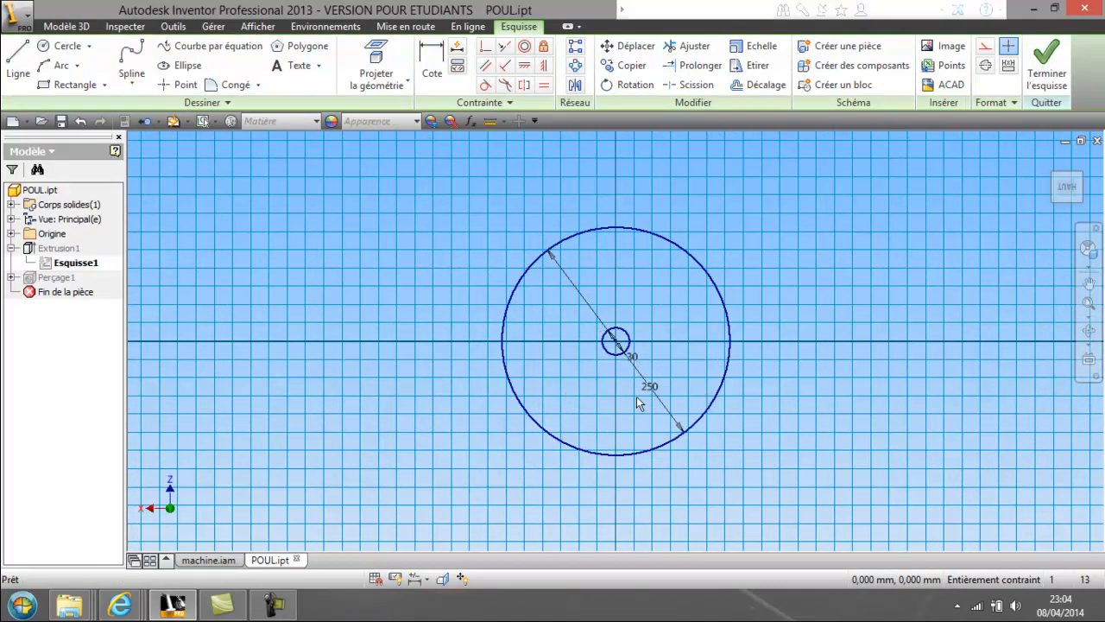
pyautogui.click(1046, 64)
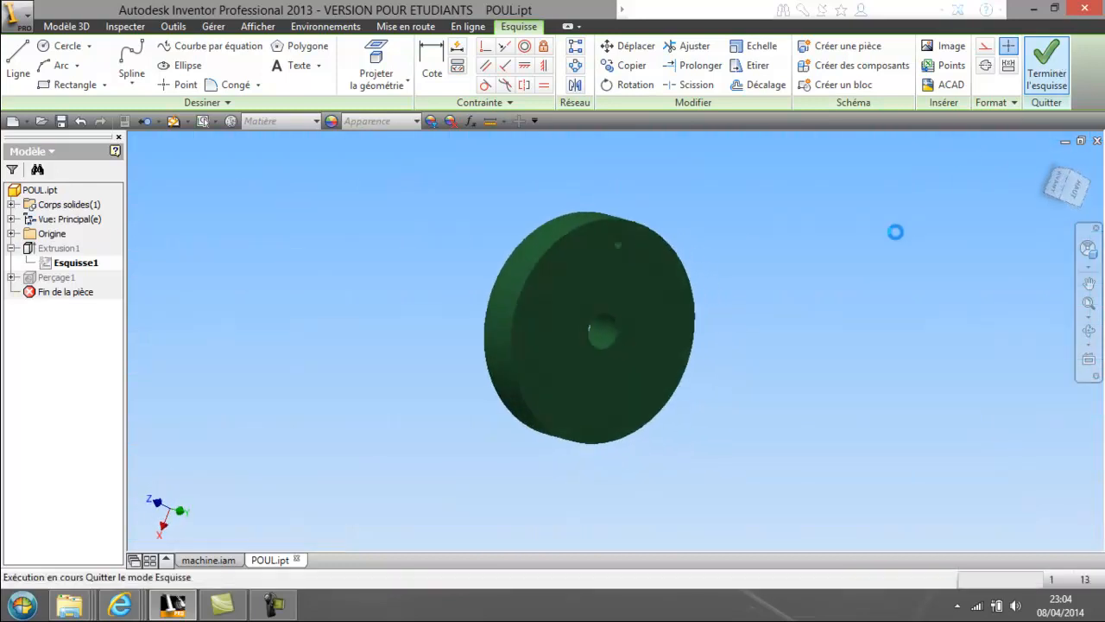
# Return to machine.iam, inspect the pulley bore's fit on the shaft, and turn the pulley slightly to test its rotation.
pyautogui.click(208, 559)
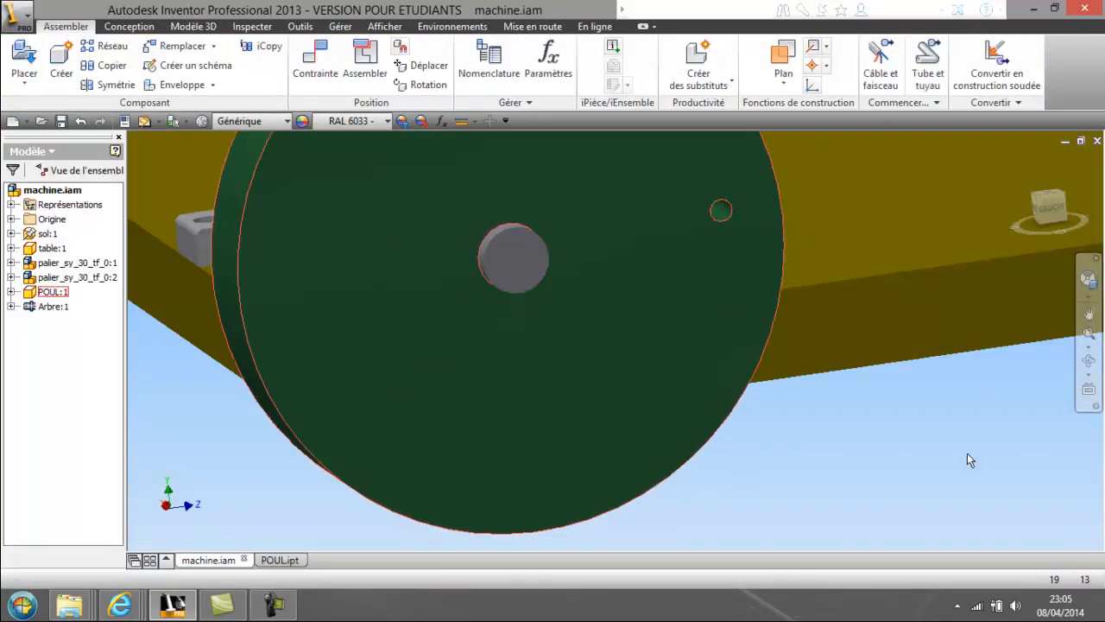
pyautogui.click(1090, 361)
pyautogui.moveTo(635, 345); pyautogui.dragTo(661, 397)
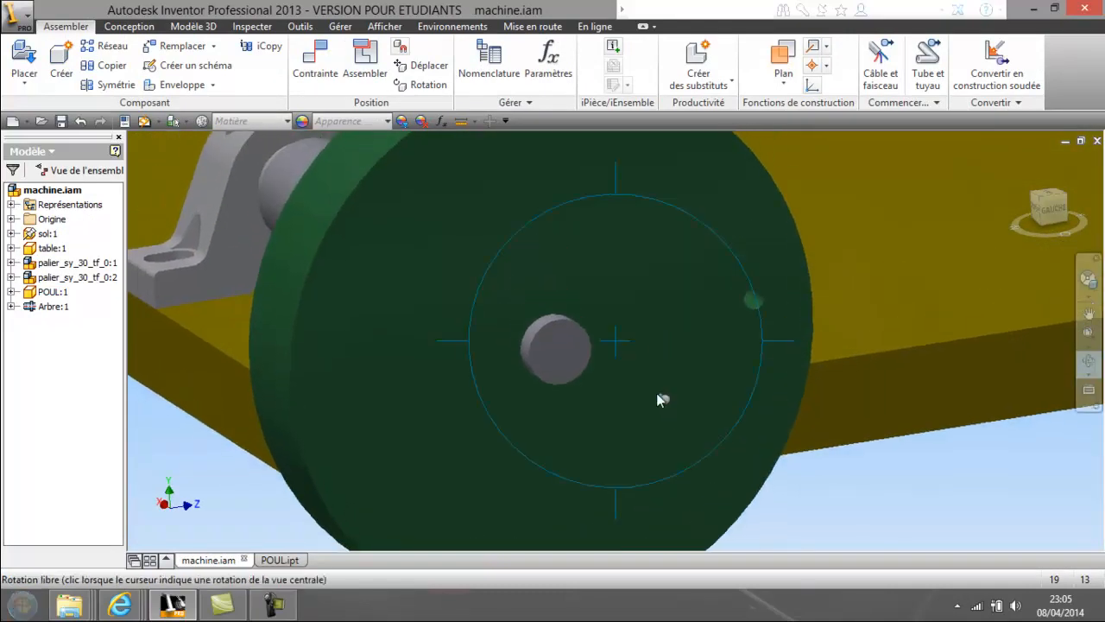
pyautogui.rightClick(662, 397)
pyautogui.click(562, 399)
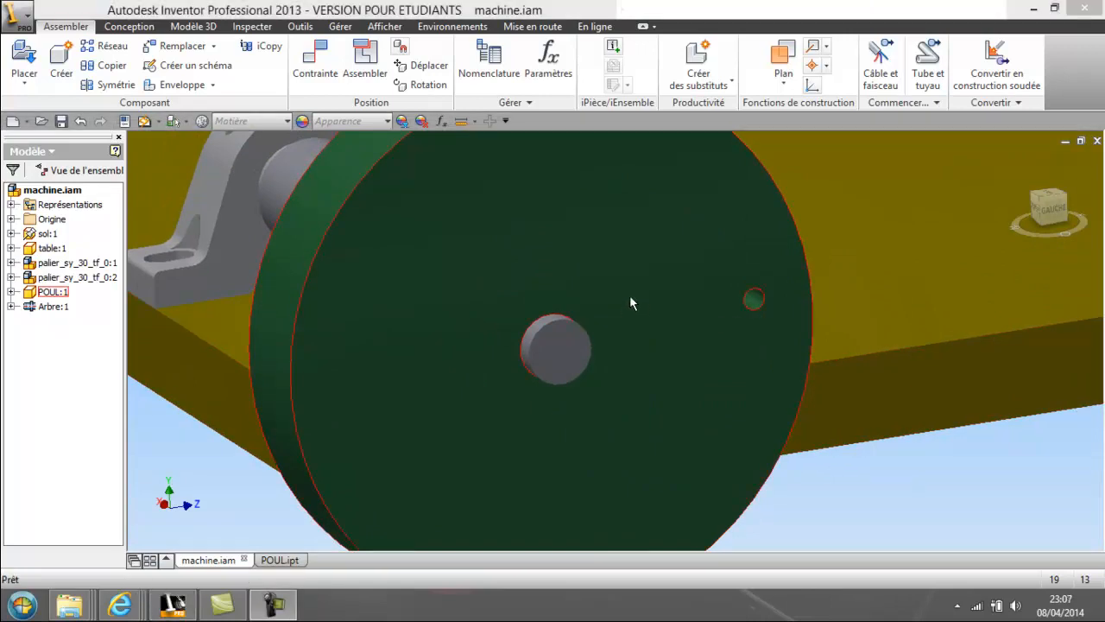
pyautogui.moveTo(643, 307)
pyautogui.mouseDown()
pyautogui.moveTo(662, 370)
pyautogui.moveTo(653, 291)
pyautogui.mouseUp()
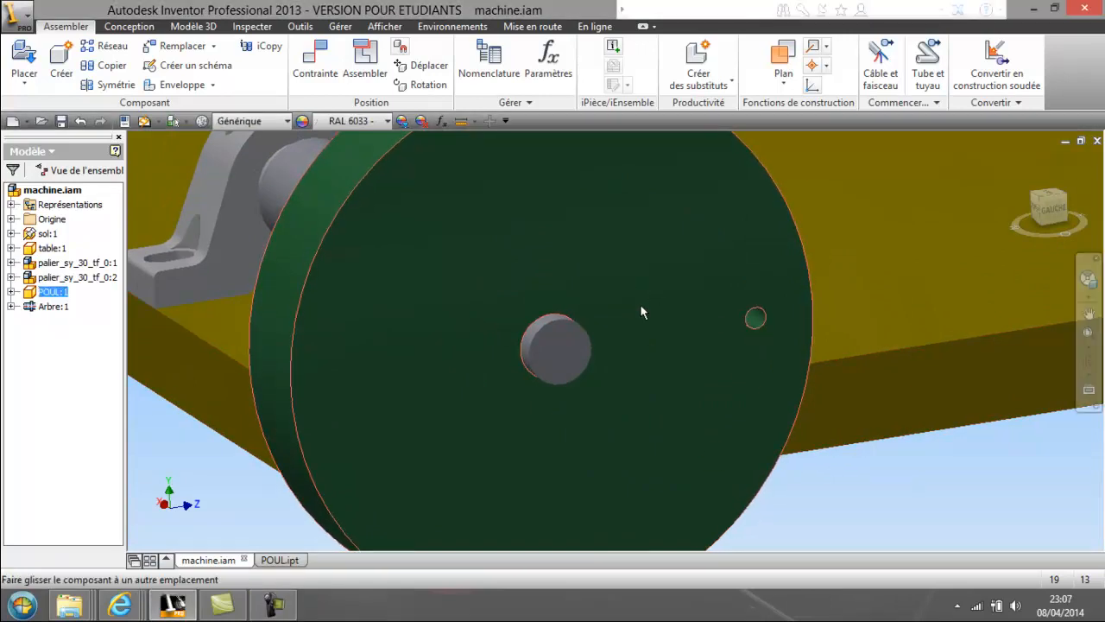
pyautogui.click(289, 188)
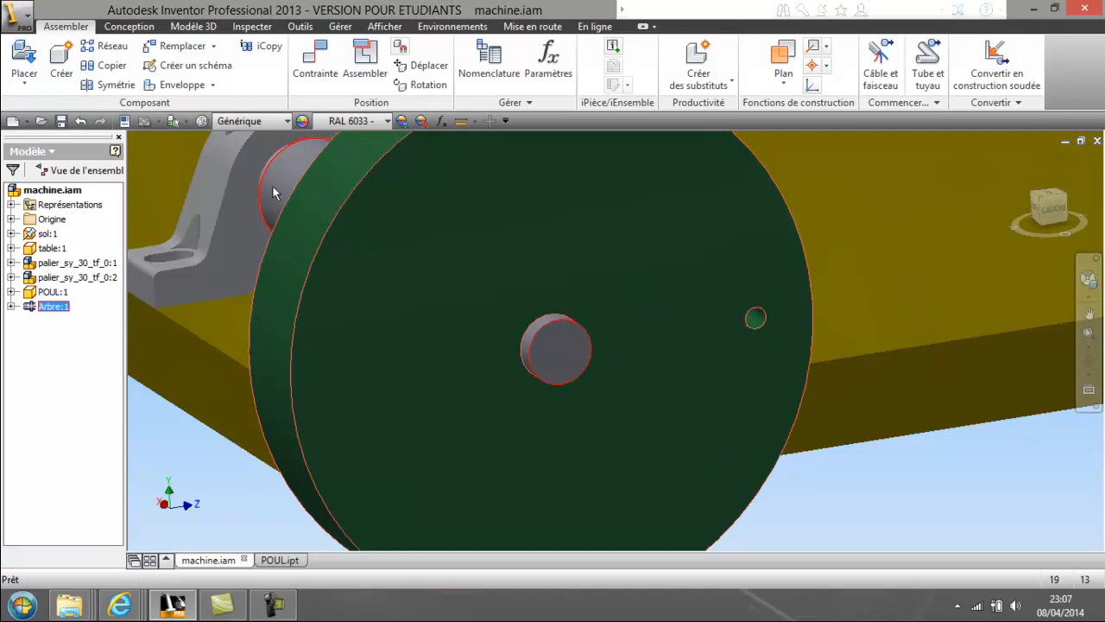
pyautogui.click(220, 449)
# Ground the shaft in the assembly so that it cannot move or rotate.
pyautogui.scroll(-3, 343, 411)
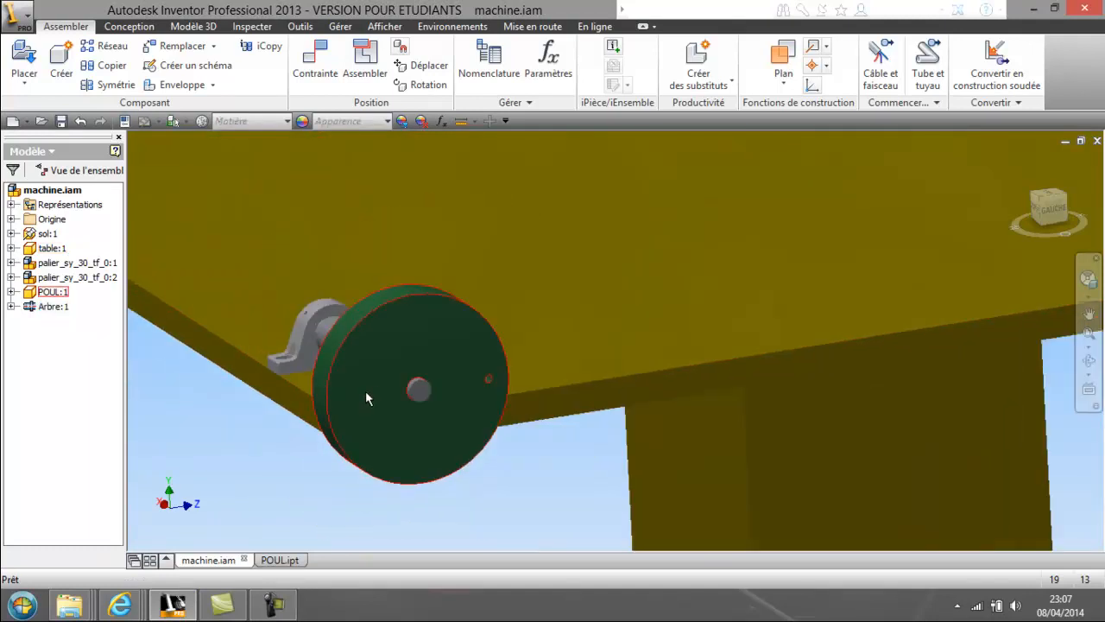
pyautogui.press('F4')
pyautogui.moveTo(517, 353); pyautogui.dragTo(611, 343)
pyautogui.rightClick(577, 346)
pyautogui.click(491, 350)
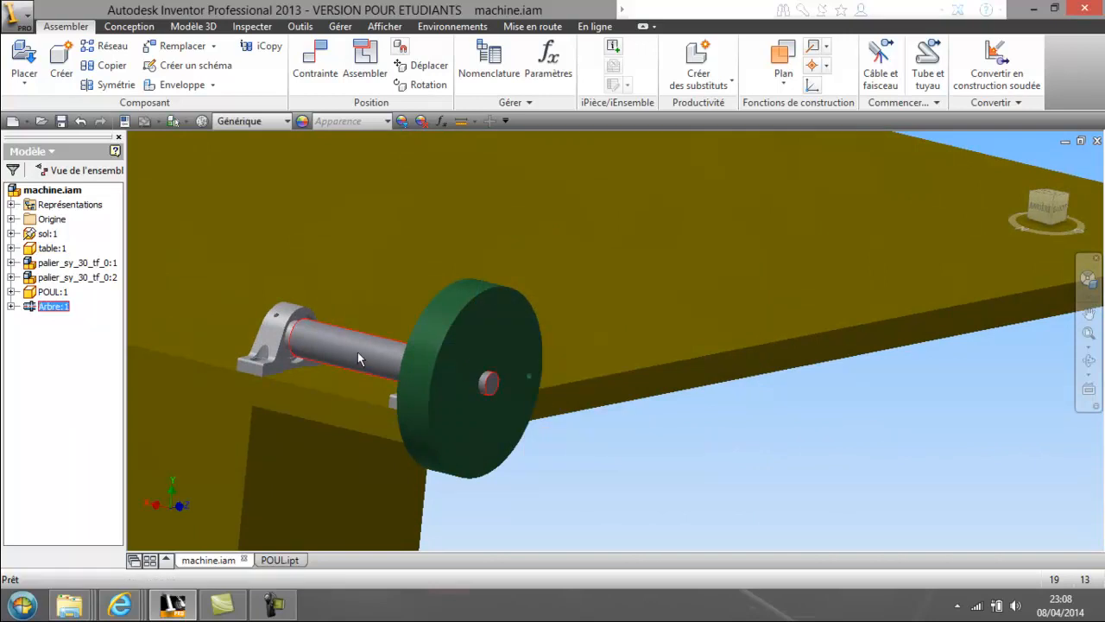
pyautogui.rightClick(358, 351)
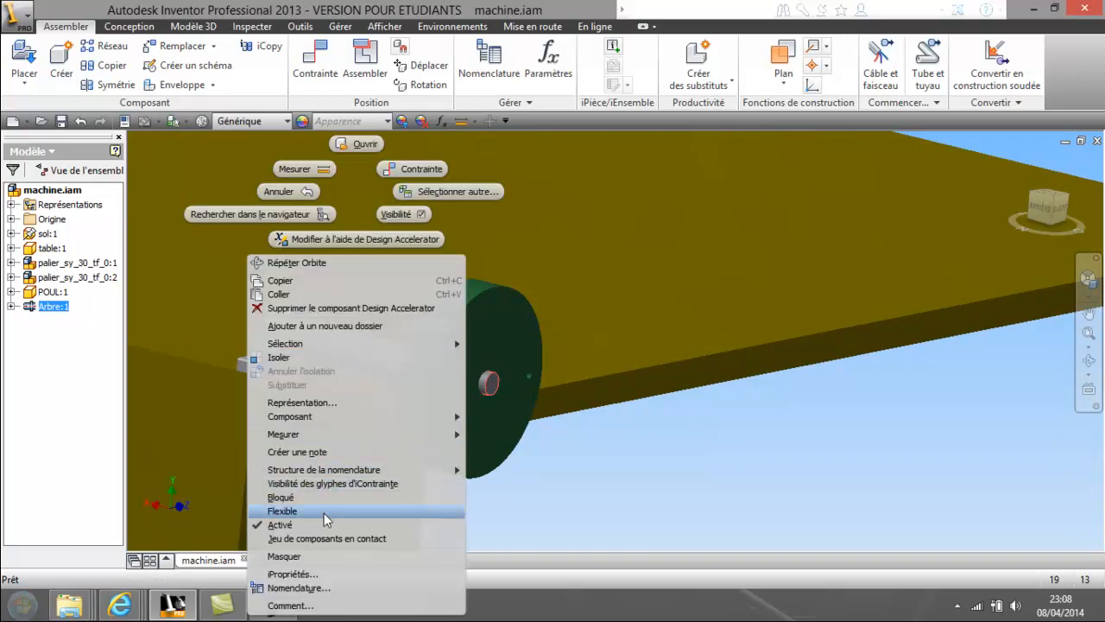
pyautogui.click(322, 498)
# Check the shaft's grounded setting and turn the pulley around the shaft to test its rotation.
pyautogui.click(356, 357)
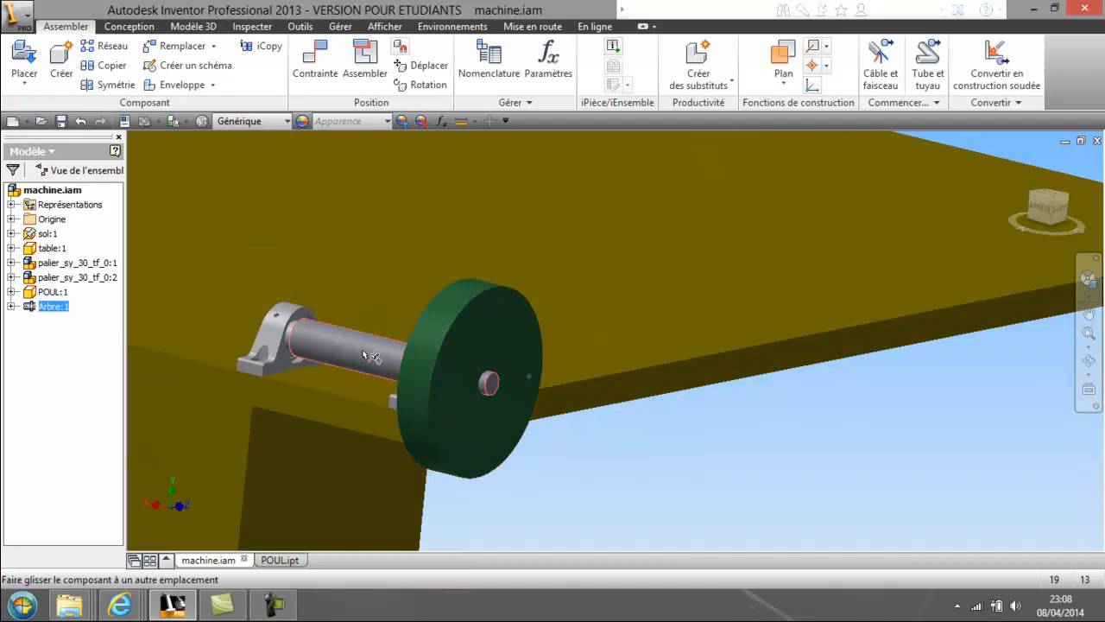
pyautogui.rightClick(653, 442)
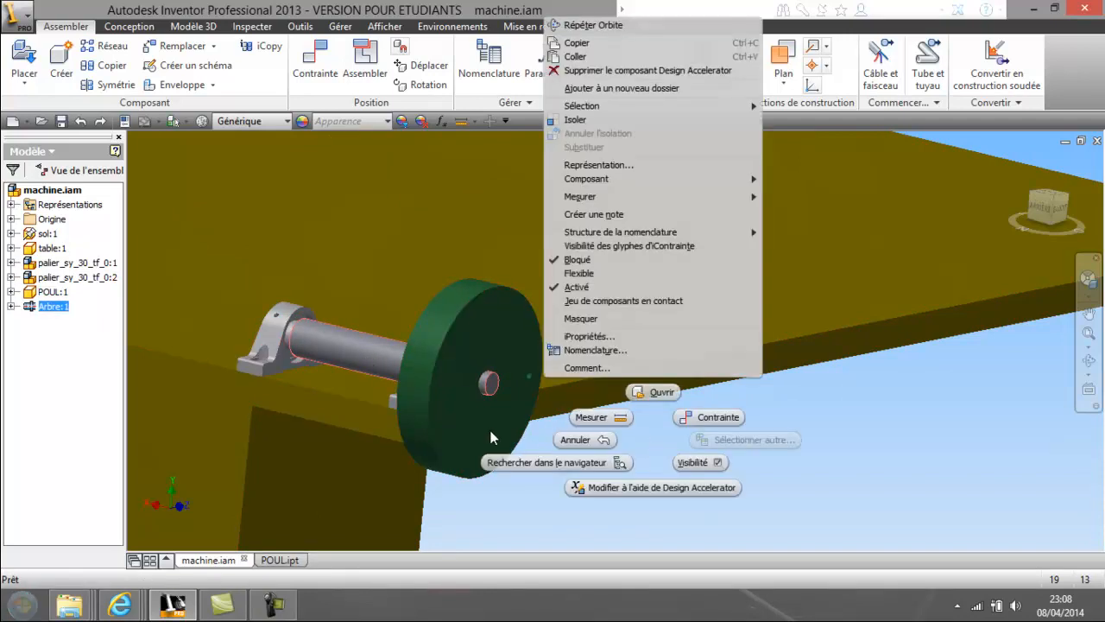
pyautogui.click(548, 430)
pyautogui.moveTo(449, 334)
pyautogui.mouseDown()
pyautogui.moveTo(456, 428)
pyautogui.moveTo(468, 336)
pyautogui.mouseUp()
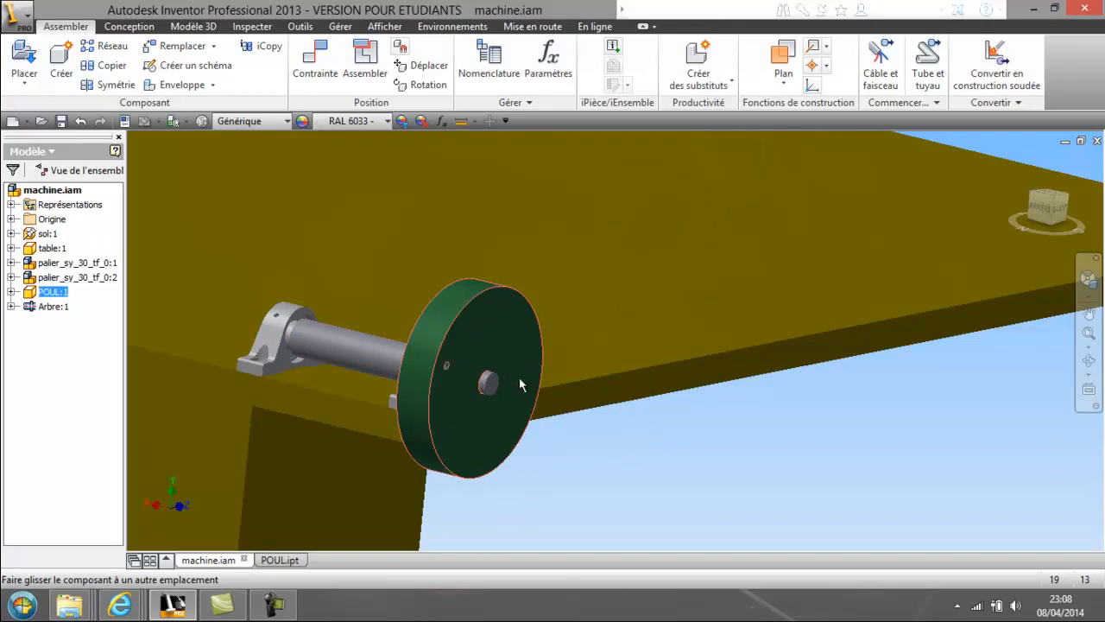
pyautogui.moveTo(493, 426); pyautogui.dragTo(524, 436)
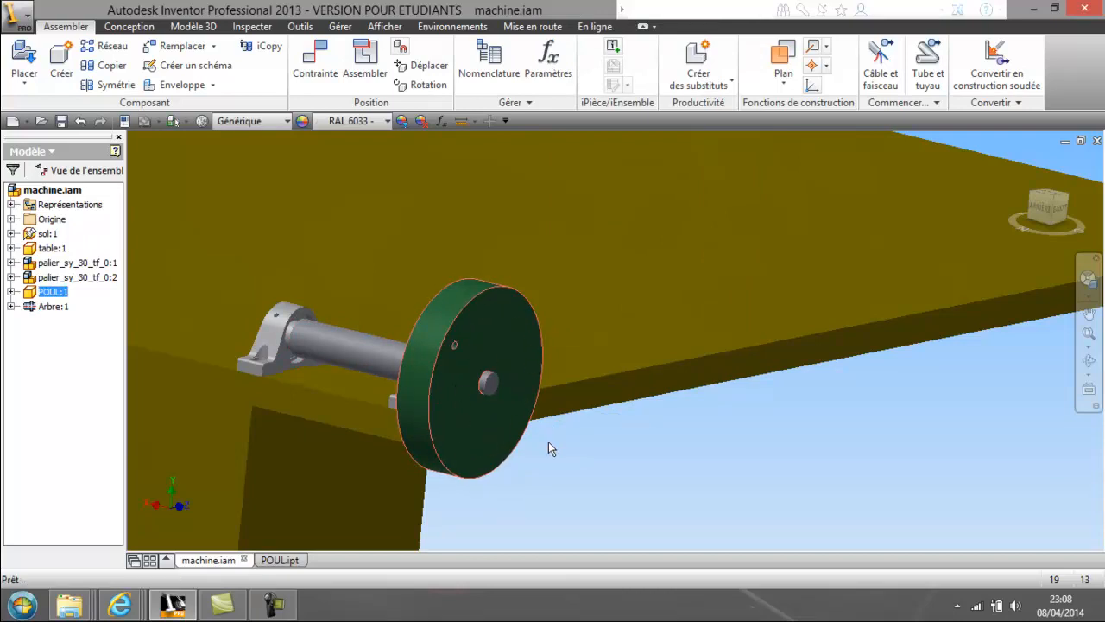
# Examine the pulley's outer face and the shaft end protruding through its bore.
pyautogui.moveTo(575, 455); pyautogui.dragTo(647, 407, button='middle')
pyautogui.scroll(3, 618, 413)
pyautogui.press('F4')
pyautogui.moveTo(651, 400); pyautogui.dragTo(552, 353)
pyautogui.scroll(-4, 554, 361)
pyautogui.scroll(1, 557, 383)
pyautogui.moveTo(558, 371); pyautogui.dragTo(572, 348, button='middle')
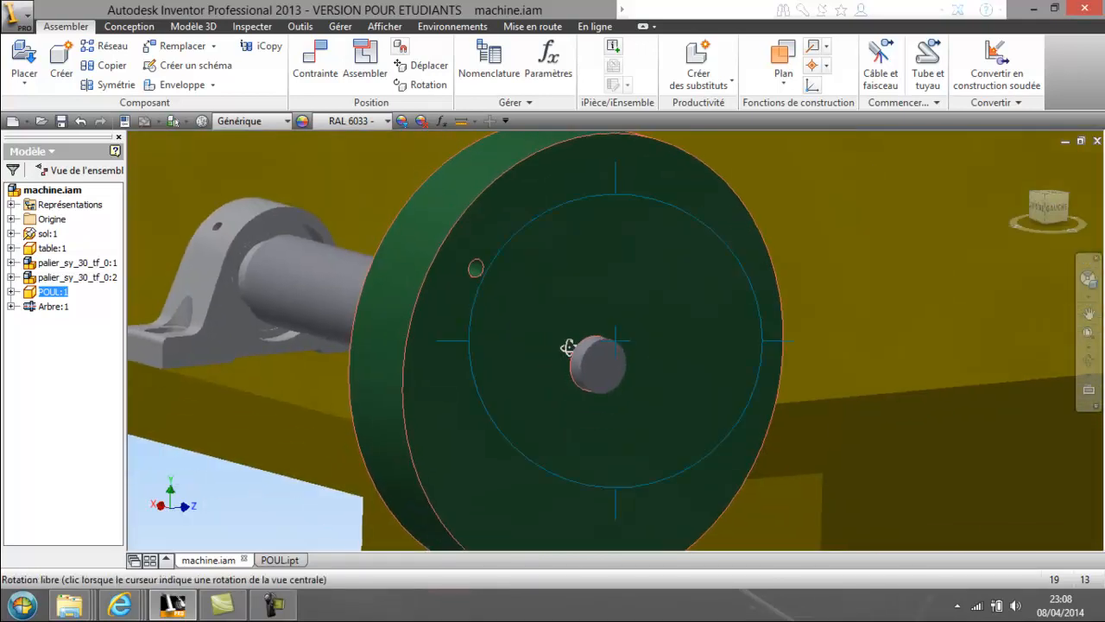
pyautogui.rightClick(568, 347)
pyautogui.click(463, 348)
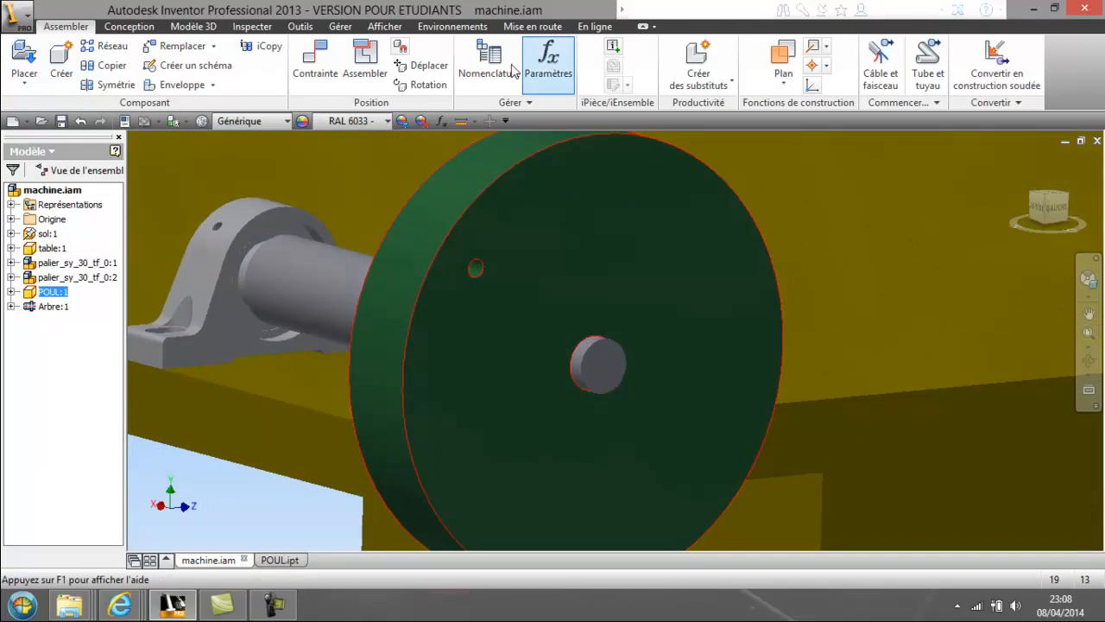
# Start a parallel key connection and choose the third shaft groove type, the one with a 25 mm radius.
pyautogui.click(148, 28)
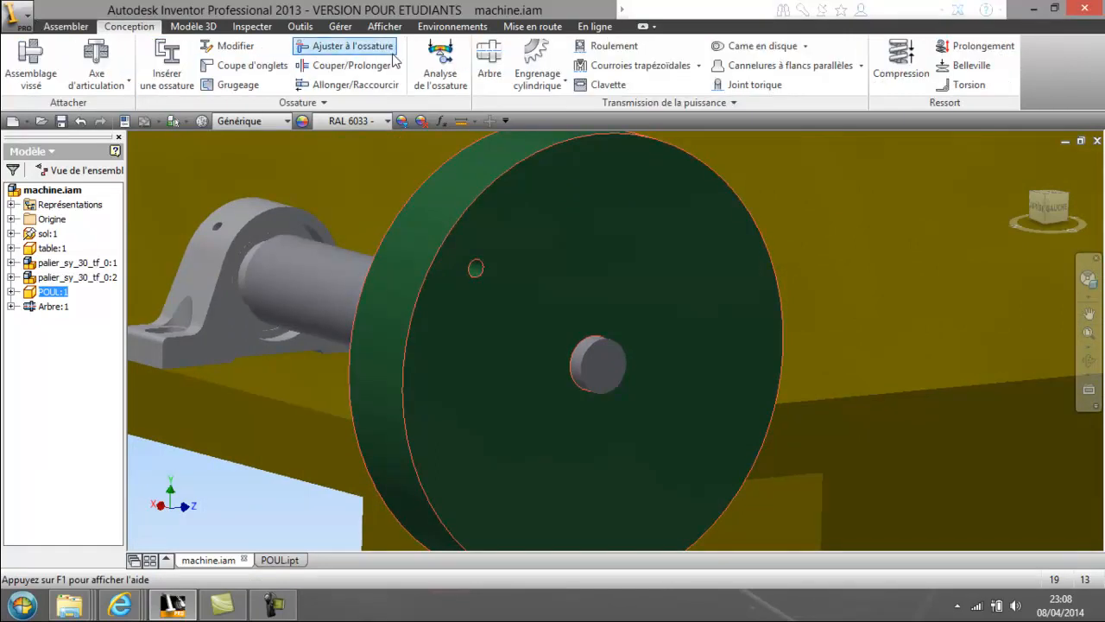
pyautogui.click(599, 87)
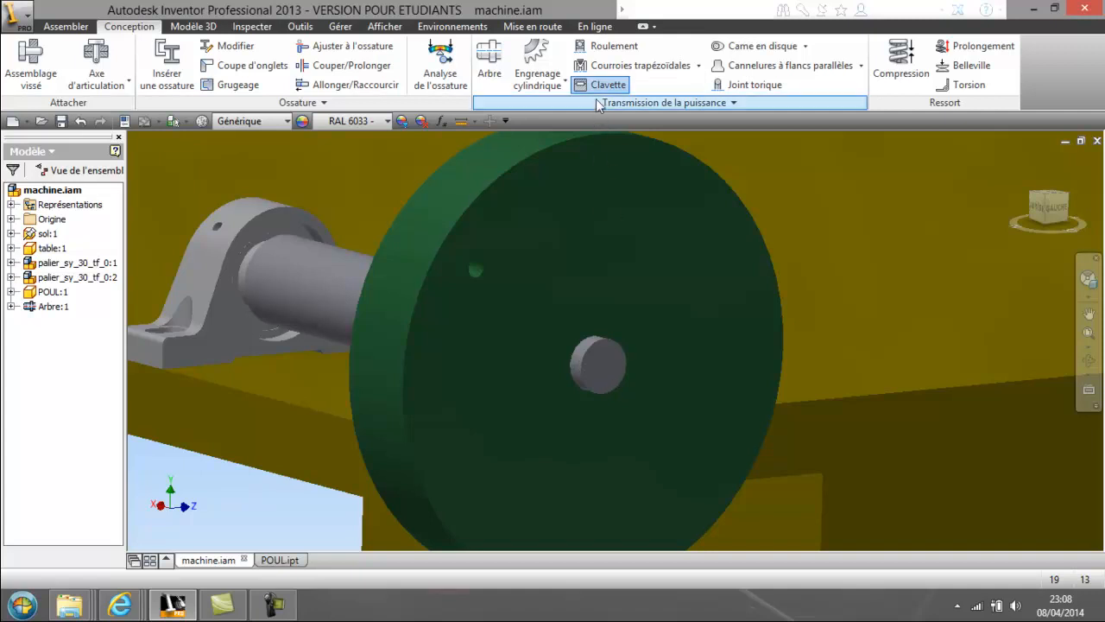
pyautogui.moveTo(649, 164); pyautogui.dragTo(299, 161)
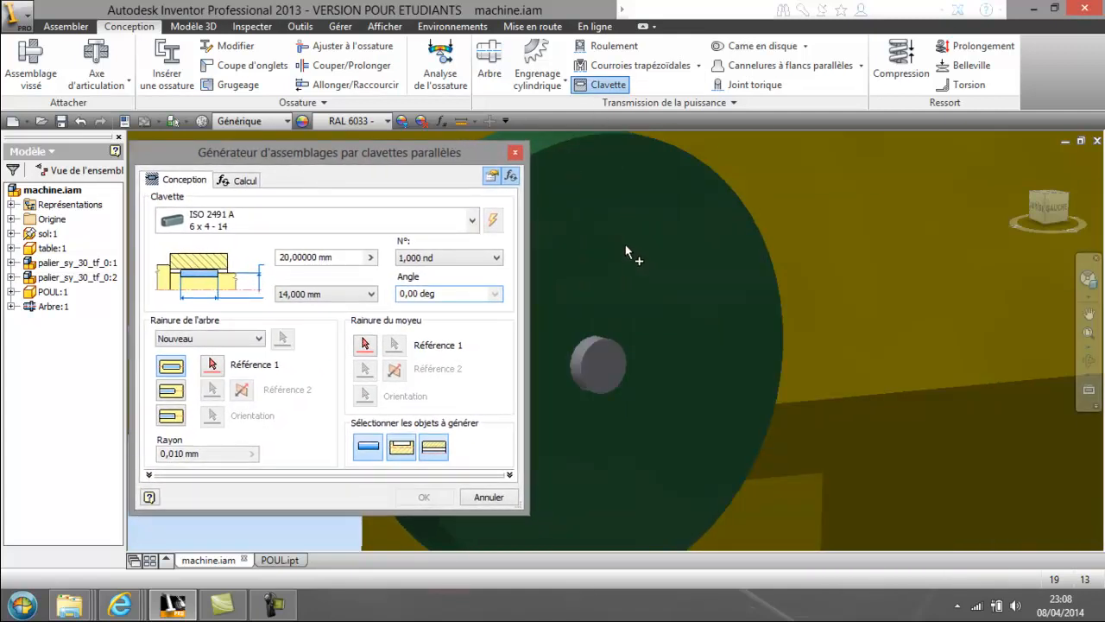
pyautogui.moveTo(395, 158); pyautogui.dragTo(386, 153)
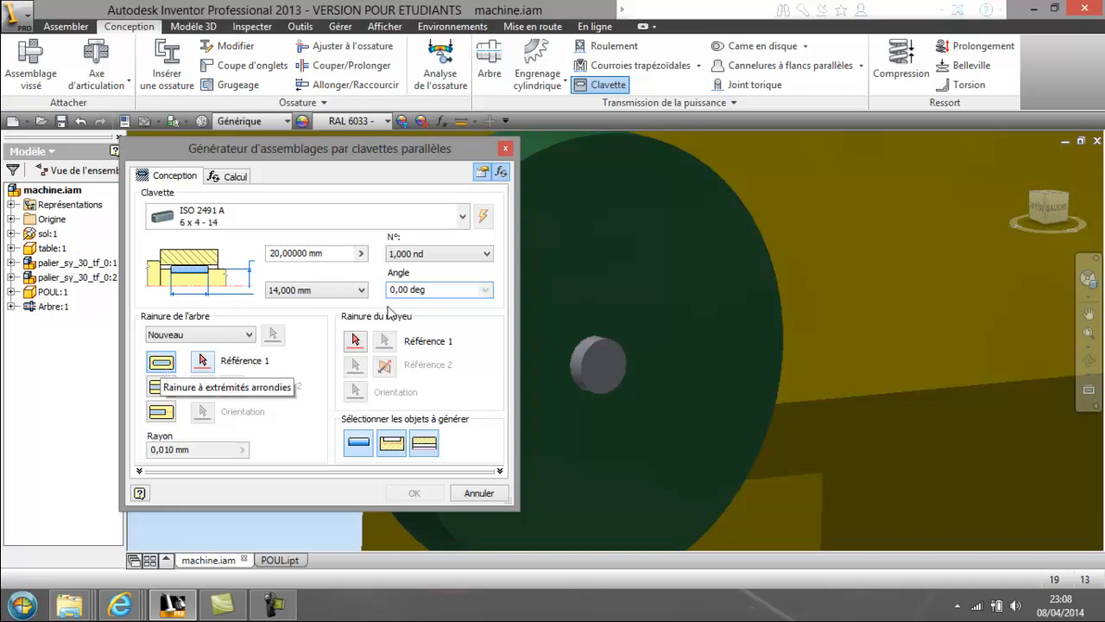
pyautogui.click(166, 416)
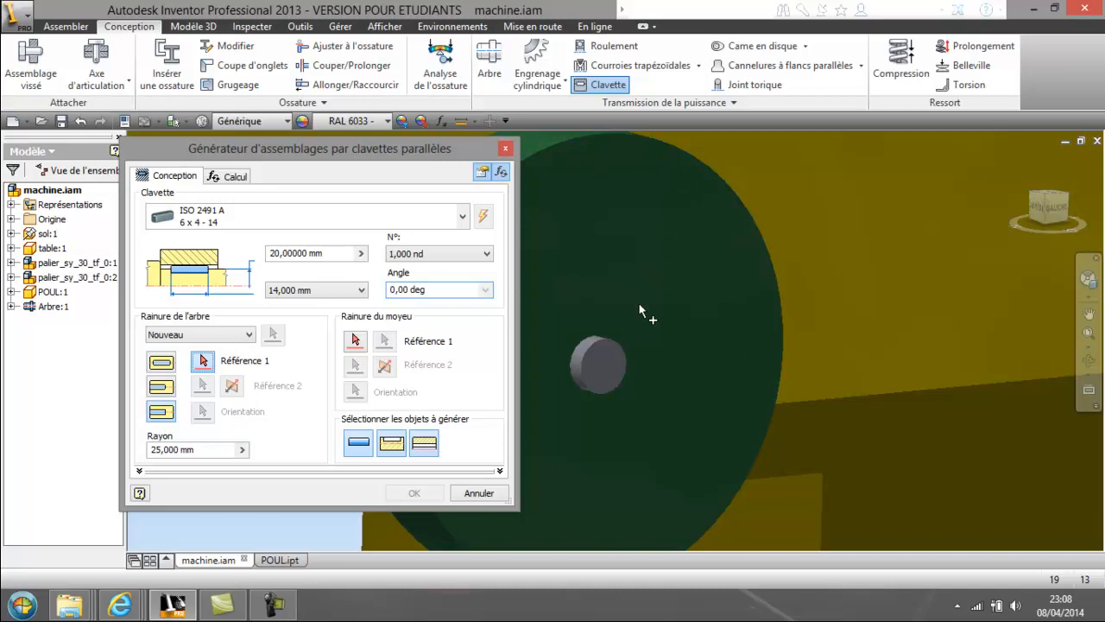
# Set the shaft's cylindrical surface as Reference 1 and its end face as Reference 2 for the shaft groove.
pyautogui.click(598, 363)
pyautogui.click(542, 349)
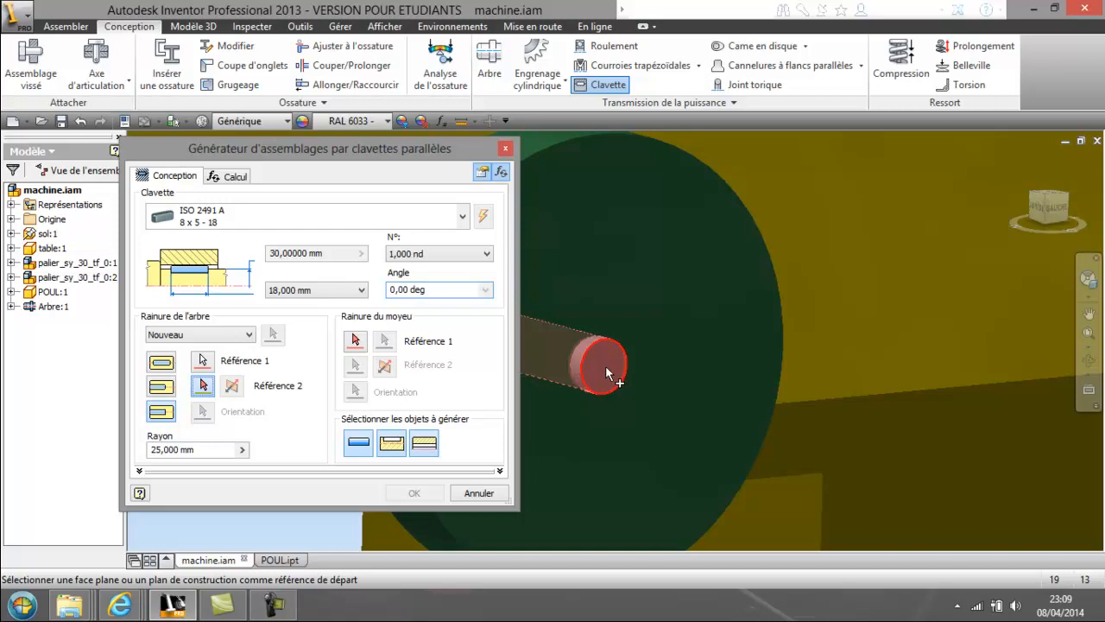
pyautogui.click(605, 366)
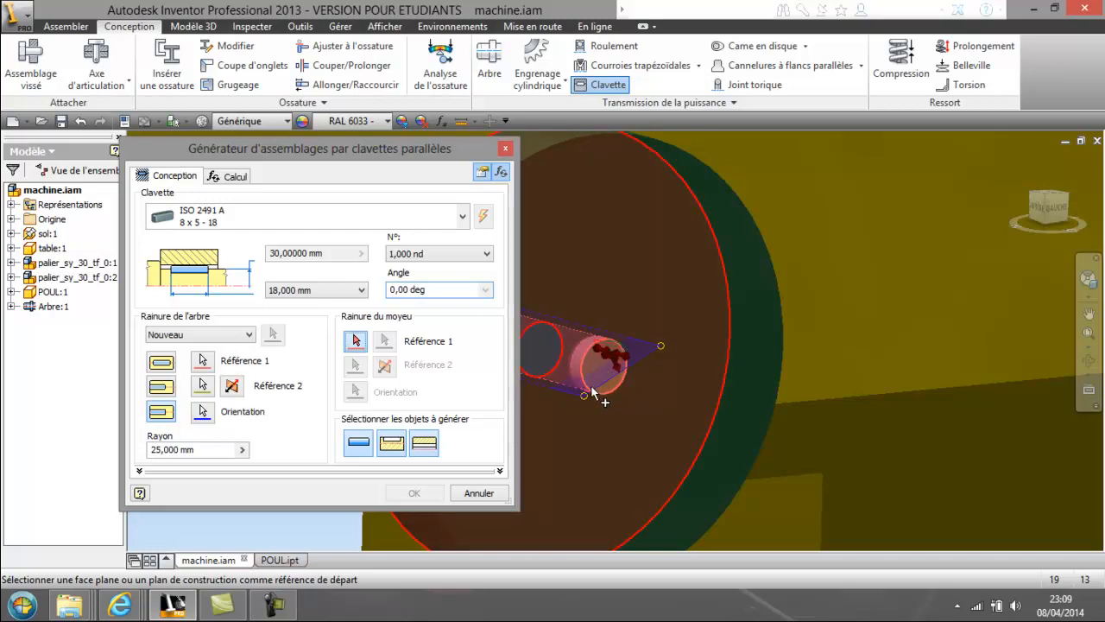
# Set the pulley face towards the bearing block as Reference 1 and its outer face as Reference 2 for the hub groove.
pyautogui.click(1090, 364)
pyautogui.moveTo(752, 363)
pyautogui.mouseDown()
pyautogui.moveTo(646, 352)
pyautogui.moveTo(760, 353)
pyautogui.mouseUp()
pyautogui.rightClick(737, 346)
pyautogui.click(679, 388)
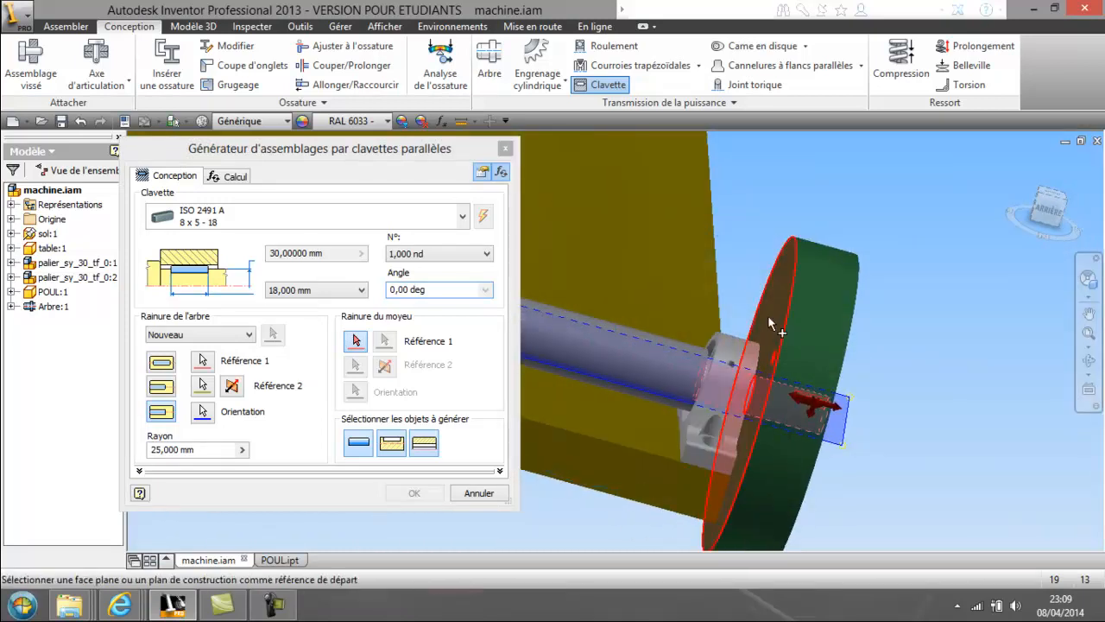
pyautogui.click(771, 317)
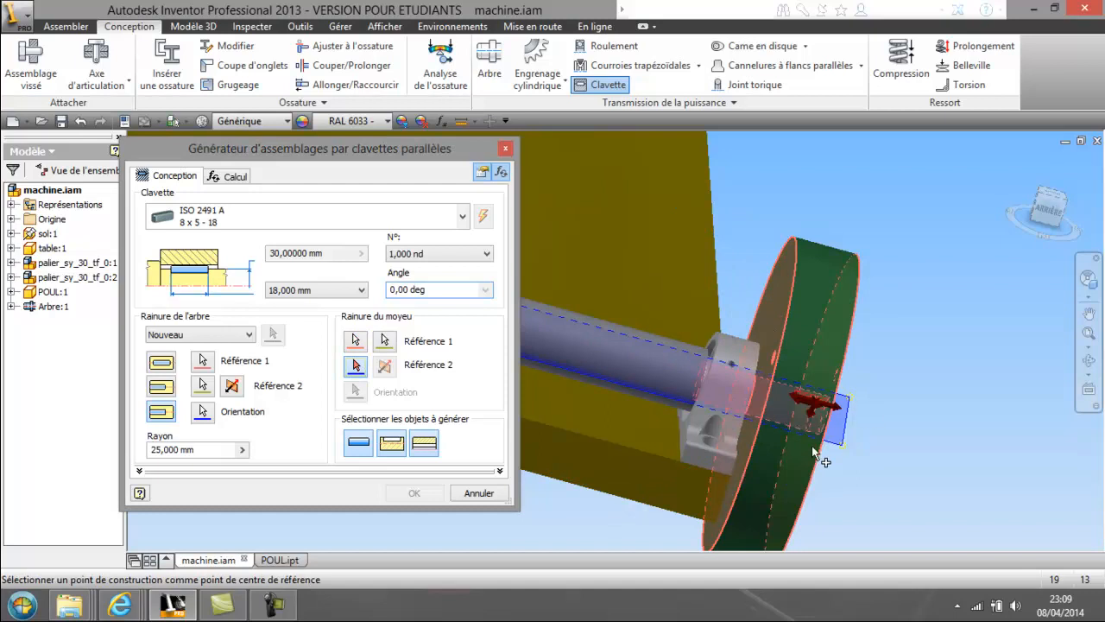
pyautogui.click(844, 380)
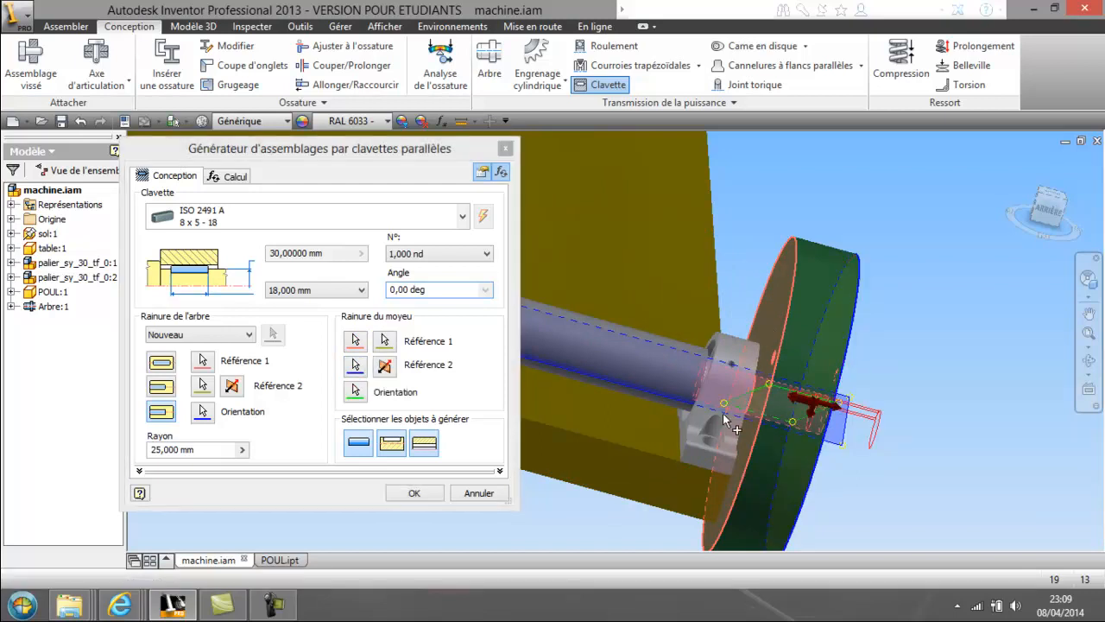
# Examine the position of the key and groove previews inside the pulley and at the shaft end.
pyautogui.click(1089, 361)
pyautogui.moveTo(863, 363); pyautogui.dragTo(828, 380)
pyautogui.moveTo(653, 328); pyautogui.dragTo(698, 313)
pyautogui.scroll(-4, 727, 363)
pyautogui.scroll(-2, 698, 345)
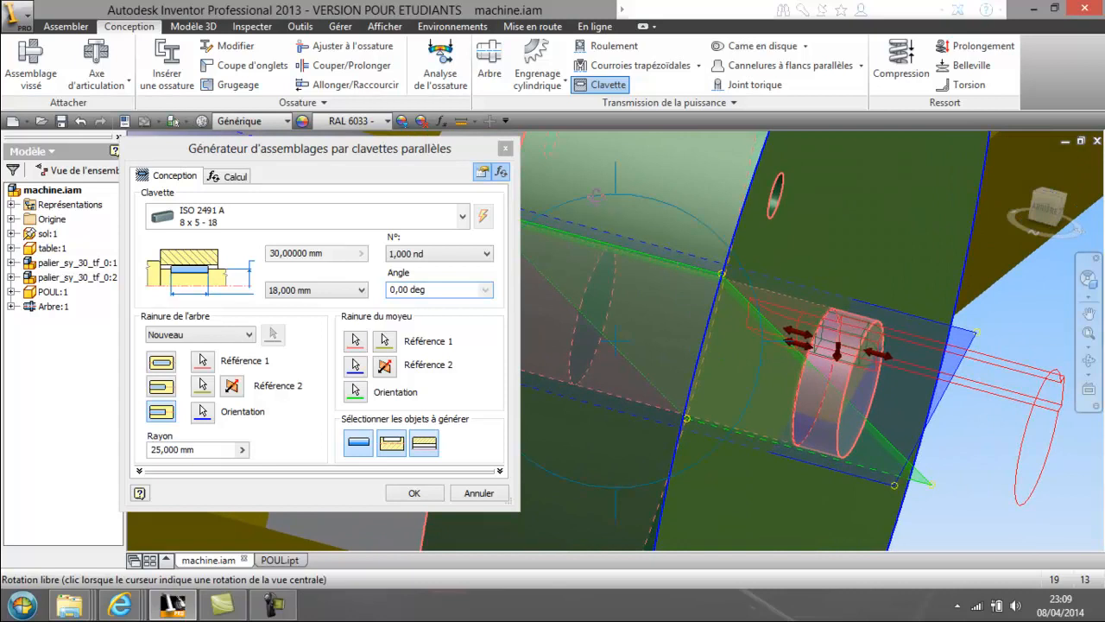
pyautogui.moveTo(649, 243); pyautogui.dragTo(625, 243)
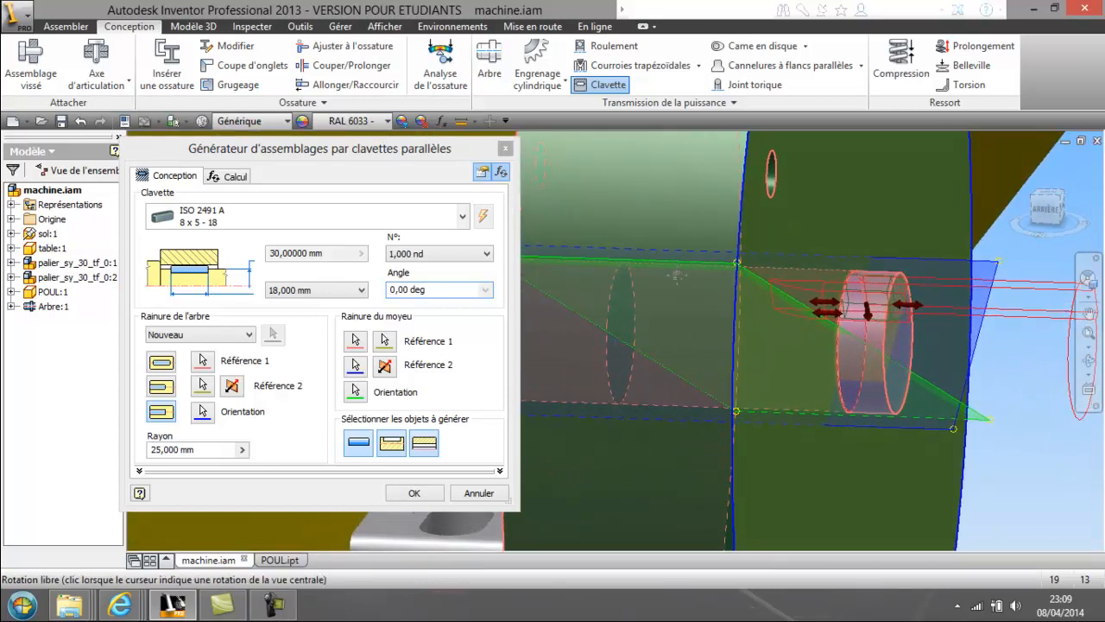
pyautogui.moveTo(678, 271); pyautogui.dragTo(681, 298)
pyautogui.rightClick(682, 298)
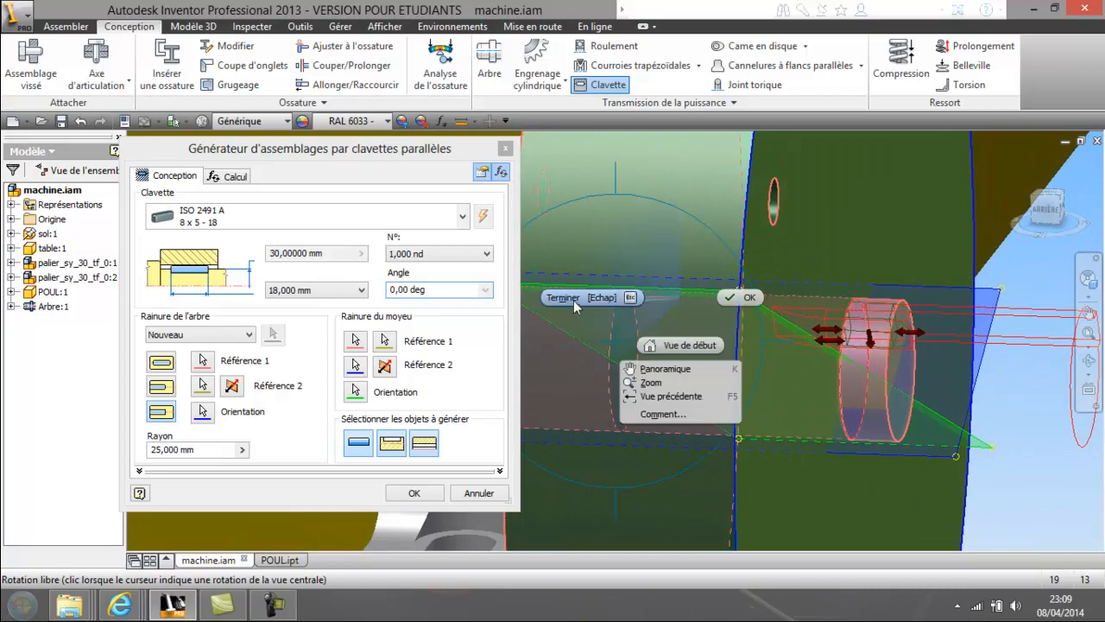
pyautogui.click(573, 300)
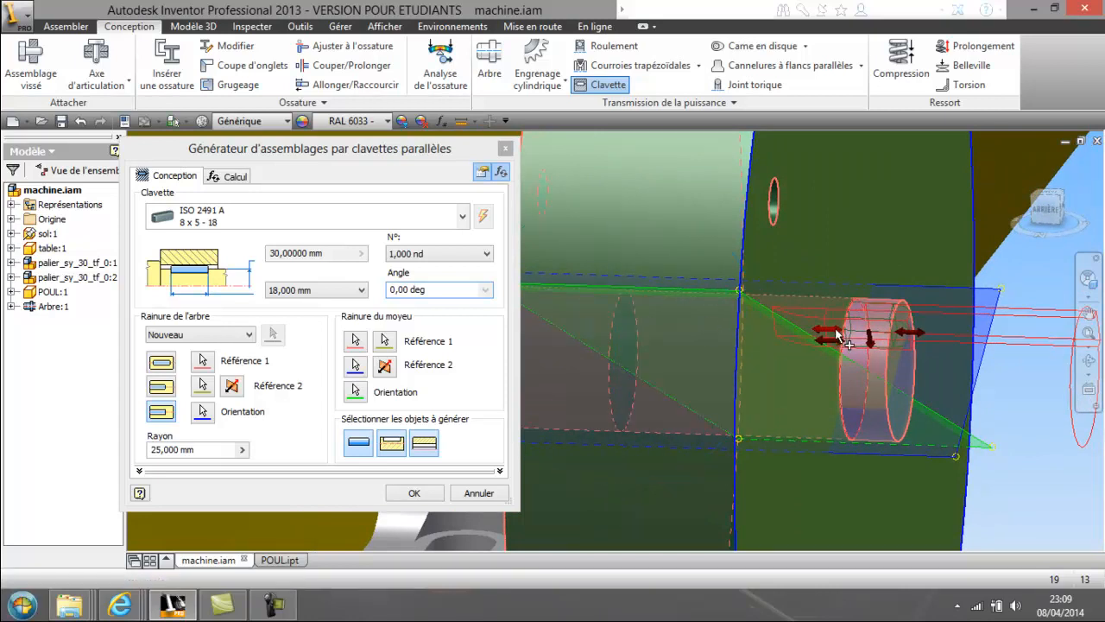
# Try to extend the shaft groove inward along the shaft in the key preview.
pyautogui.moveTo(737, 338); pyautogui.dragTo(838, 333)
pyautogui.scroll(-3, 838, 334)
pyautogui.moveTo(879, 327); pyautogui.dragTo(659, 353, button='middle')
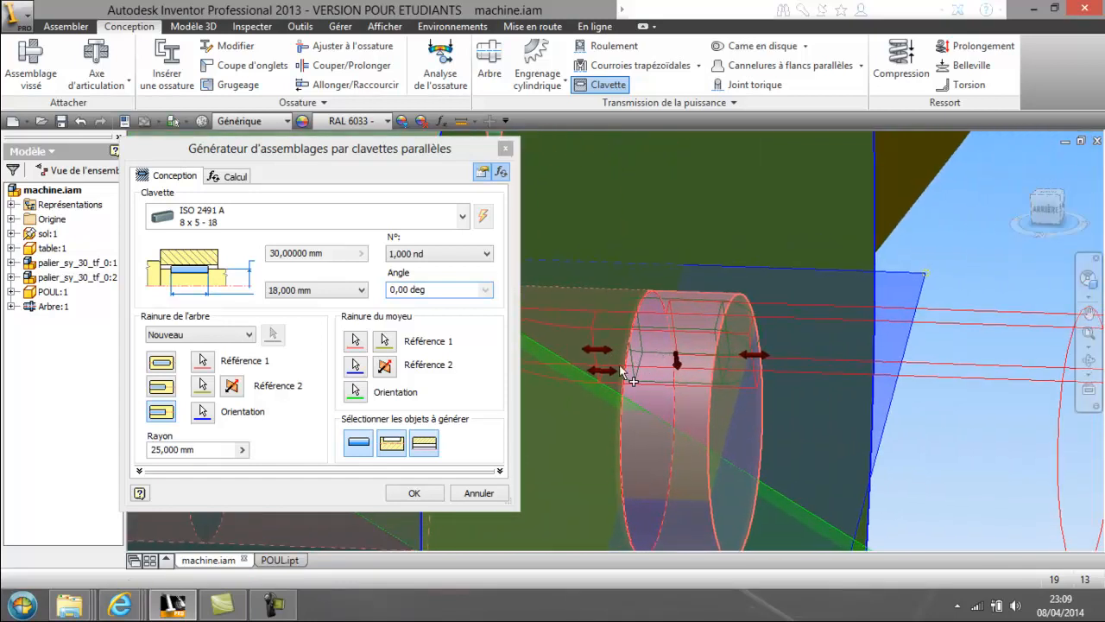
pyautogui.moveTo(601, 347); pyautogui.dragTo(636, 357)
pyautogui.moveTo(612, 369); pyautogui.dragTo(584, 377)
pyautogui.scroll(-2, 842, 415)
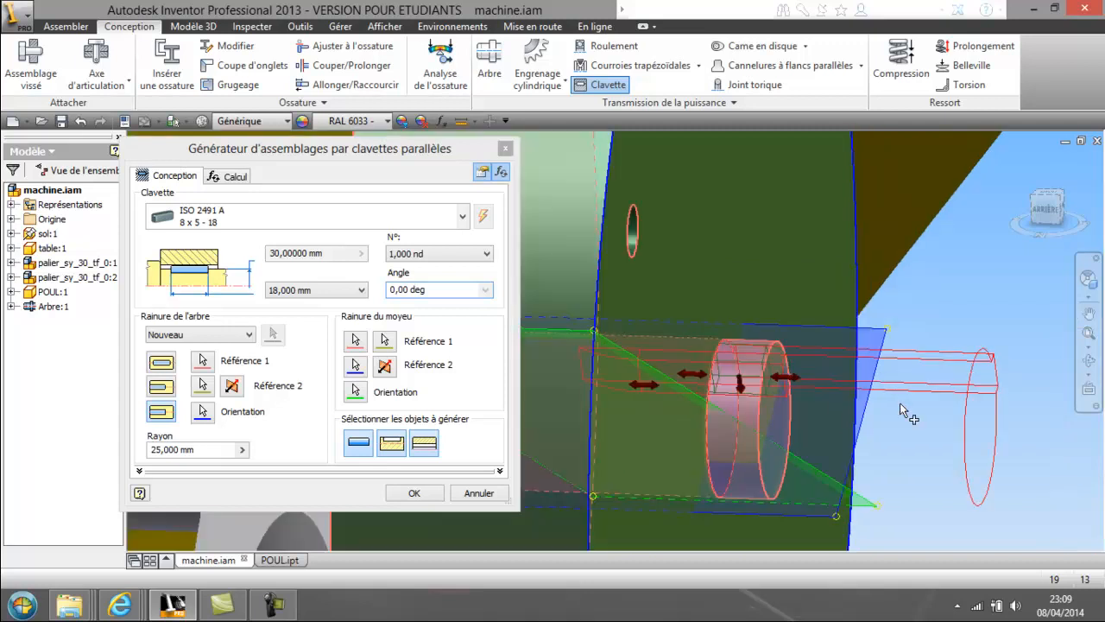
# Reverse the Reference 2 direction of both the shaft groove and the hub groove.
pyautogui.click(241, 390)
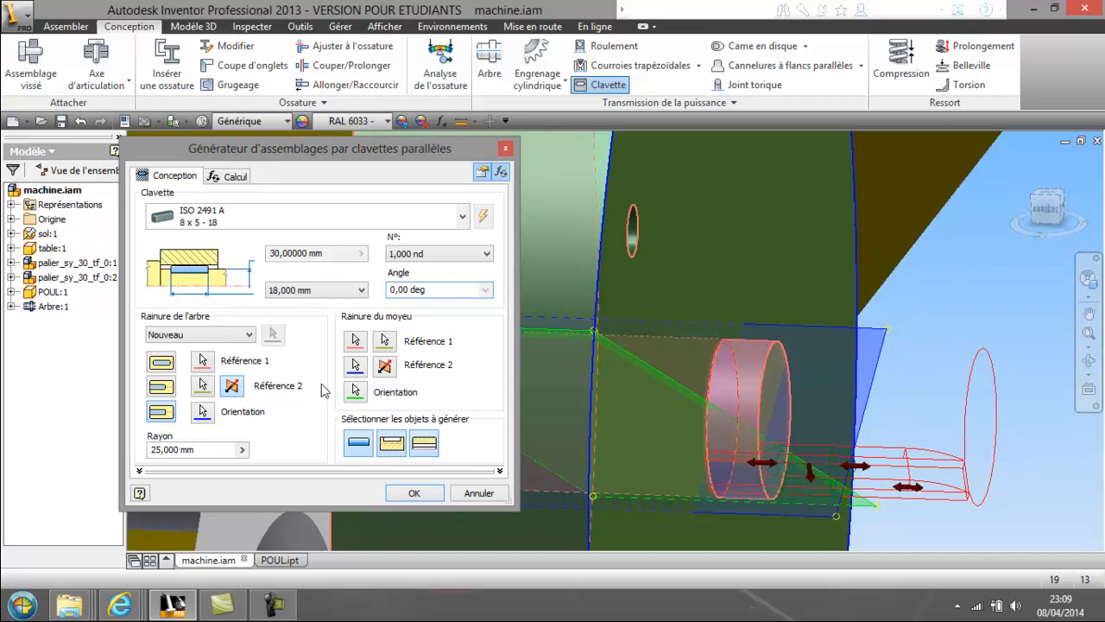
pyautogui.click(385, 368)
pyautogui.scroll(-3, 674, 442)
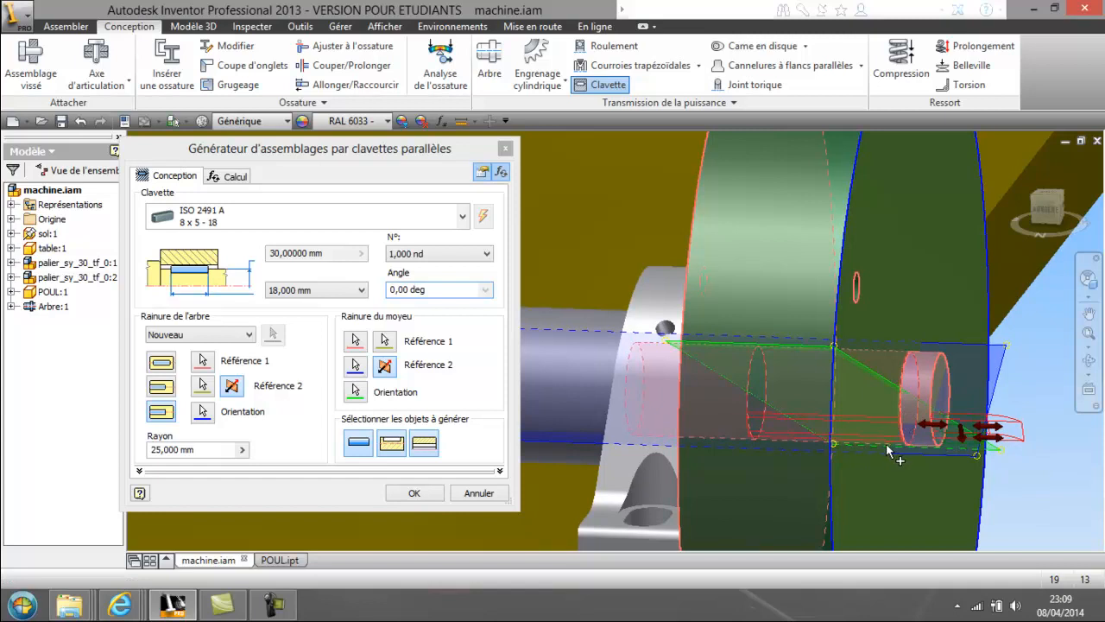
# Rotate the key preview about the shaft axis by about 65 degrees.
pyautogui.click(1089, 361)
pyautogui.moveTo(839, 384); pyautogui.dragTo(715, 380)
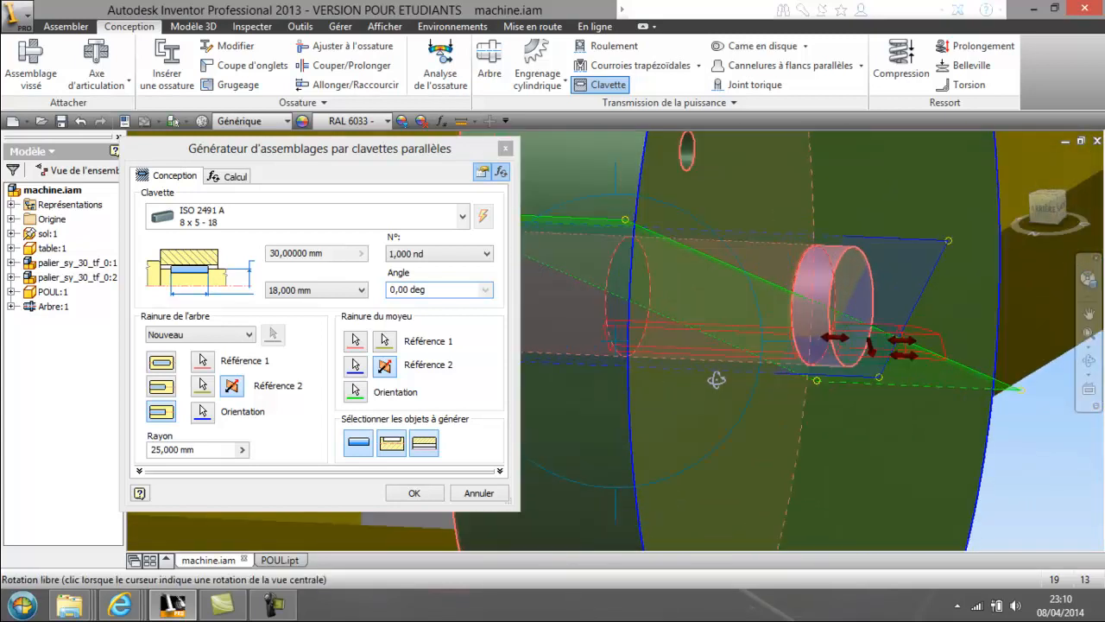
pyautogui.rightClick(605, 359)
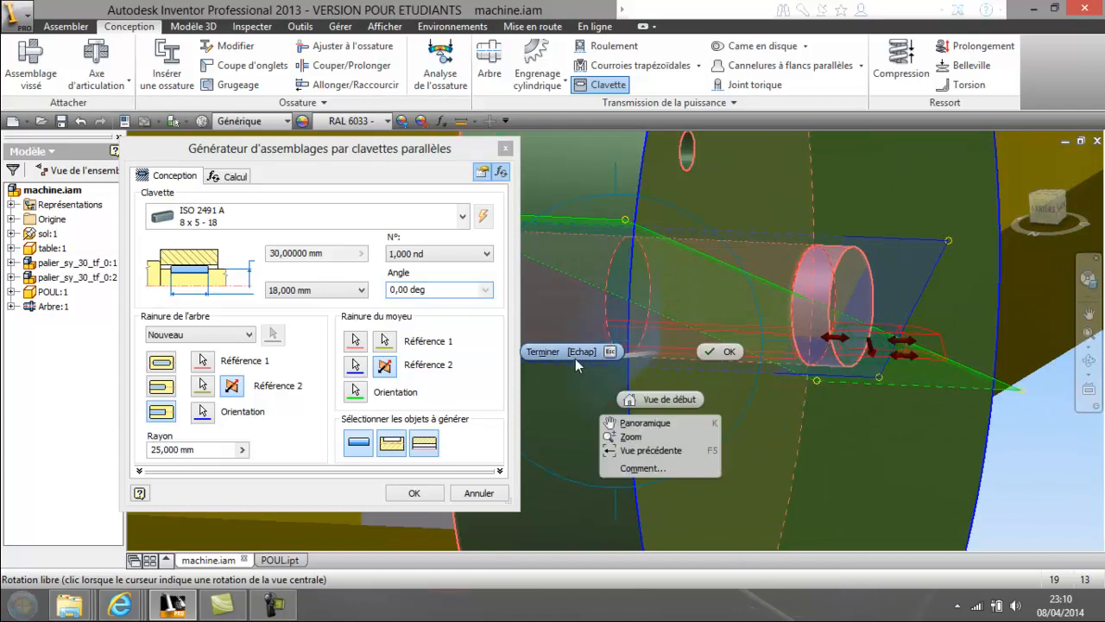
pyautogui.press('Escape')
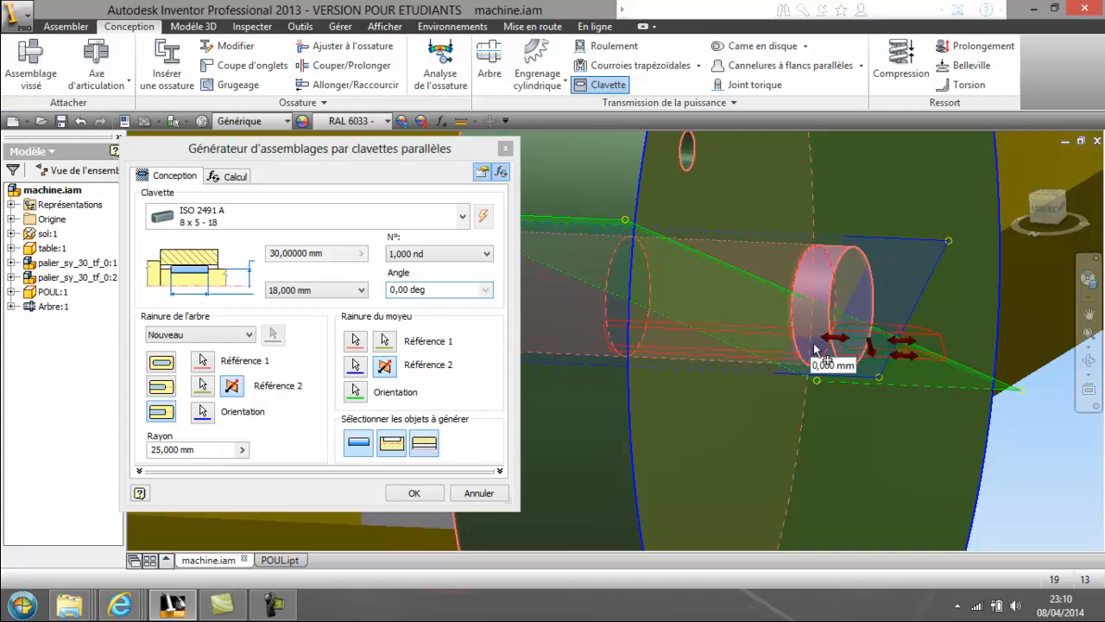
pyautogui.moveTo(870, 350); pyautogui.dragTo(892, 386)
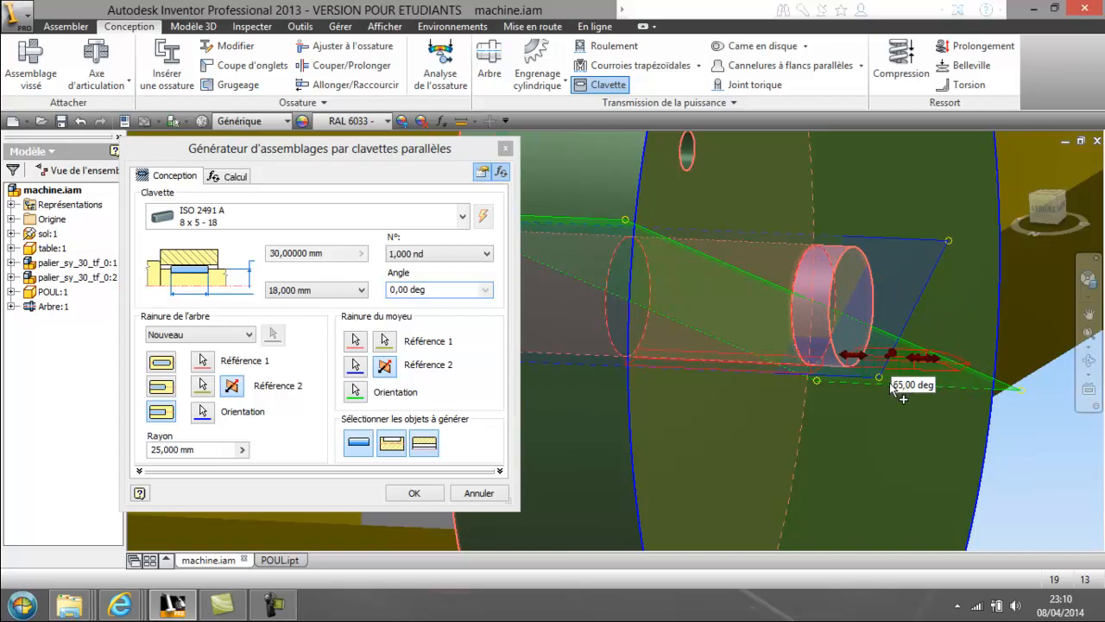
# Reverse the shaft groove's Reference 2 direction again so that the key lies within the shaft end.
pyautogui.scroll(3, 874, 355)
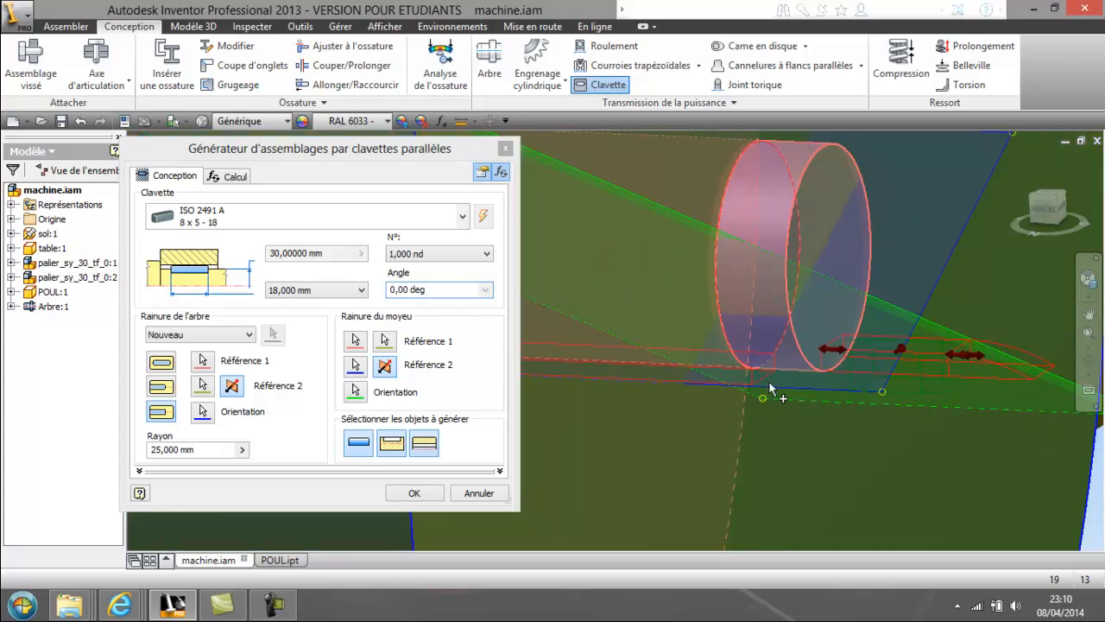
pyautogui.click(1089, 361)
pyautogui.moveTo(729, 323); pyautogui.dragTo(703, 317)
pyautogui.rightClick(711, 330)
pyautogui.click(617, 331)
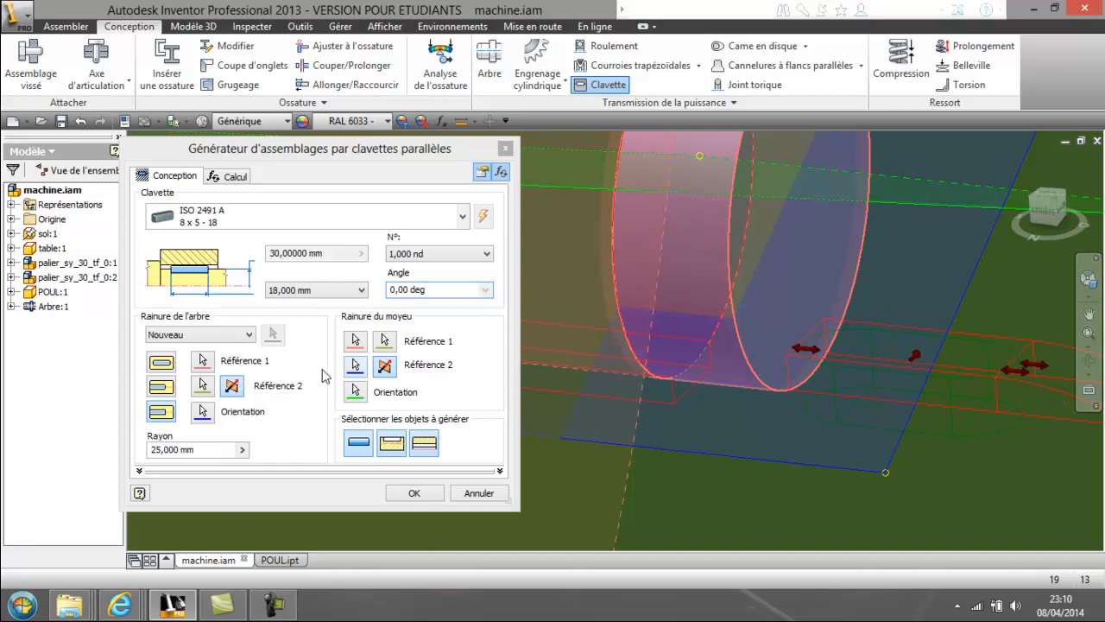
pyautogui.click(241, 384)
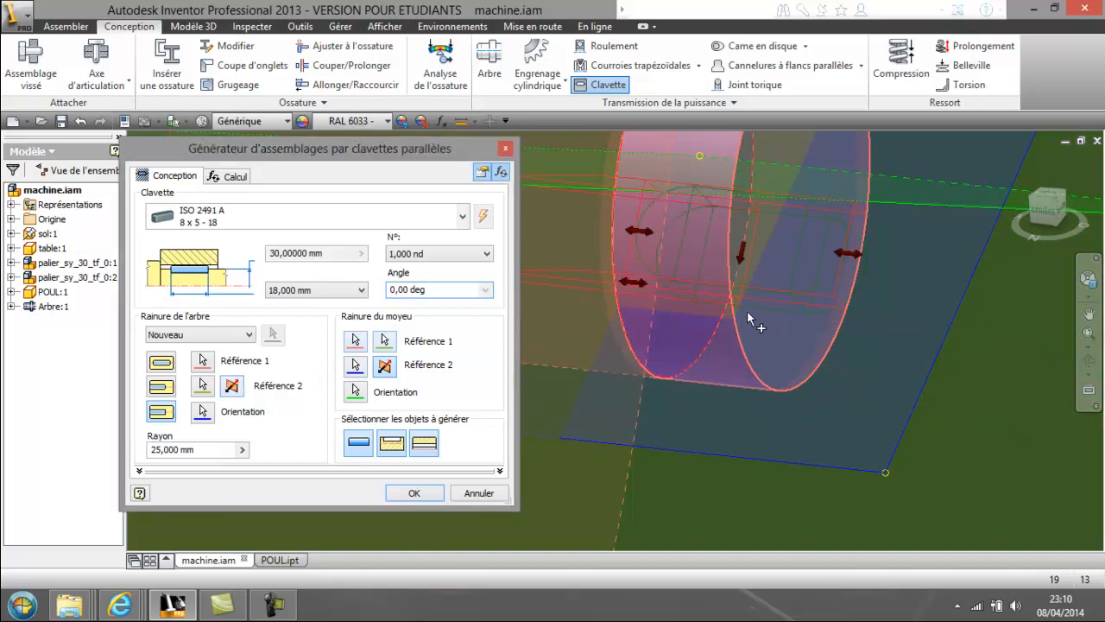
# Lengthen the key inward along the shaft to 56 mm, giving size 8 x 5 - 56.
pyautogui.moveTo(750, 320); pyautogui.dragTo(1069, 406, button='middle')
pyautogui.scroll(-3, 881, 354)
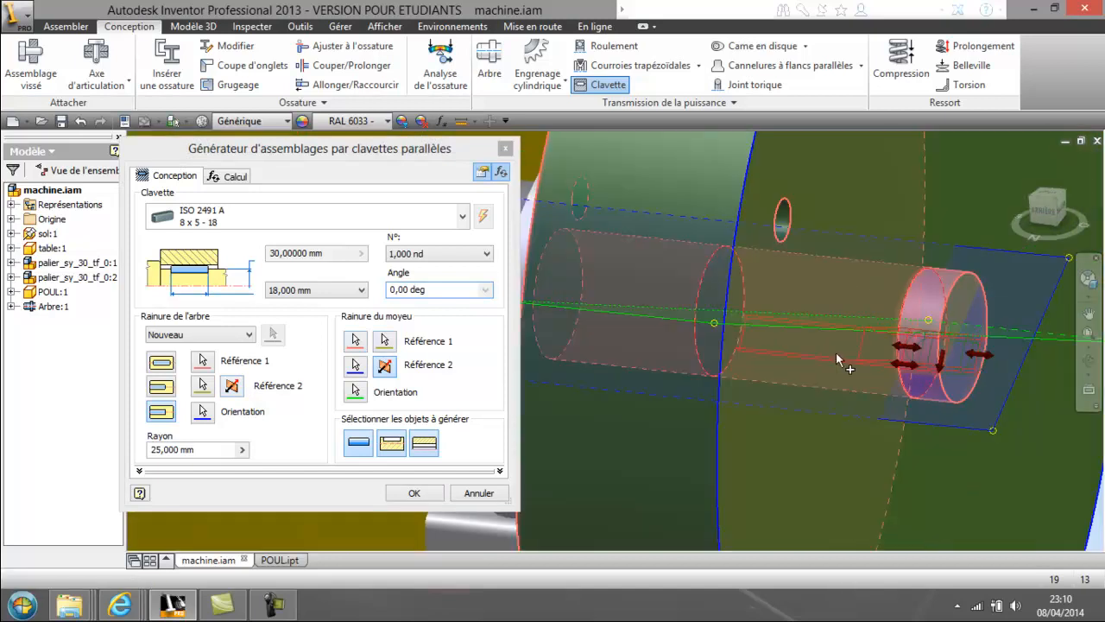
pyautogui.scroll(4, 913, 337)
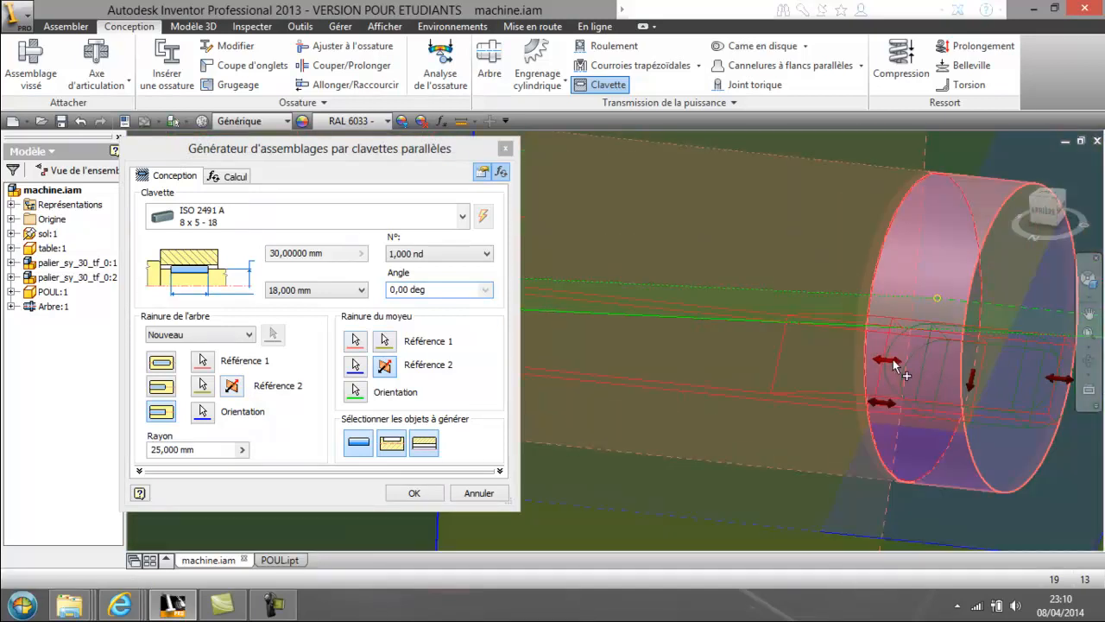
pyautogui.moveTo(890, 360); pyautogui.dragTo(614, 353)
pyautogui.moveTo(645, 367); pyautogui.dragTo(800, 390, button='middle')
pyautogui.moveTo(733, 354); pyautogui.dragTo(699, 362)
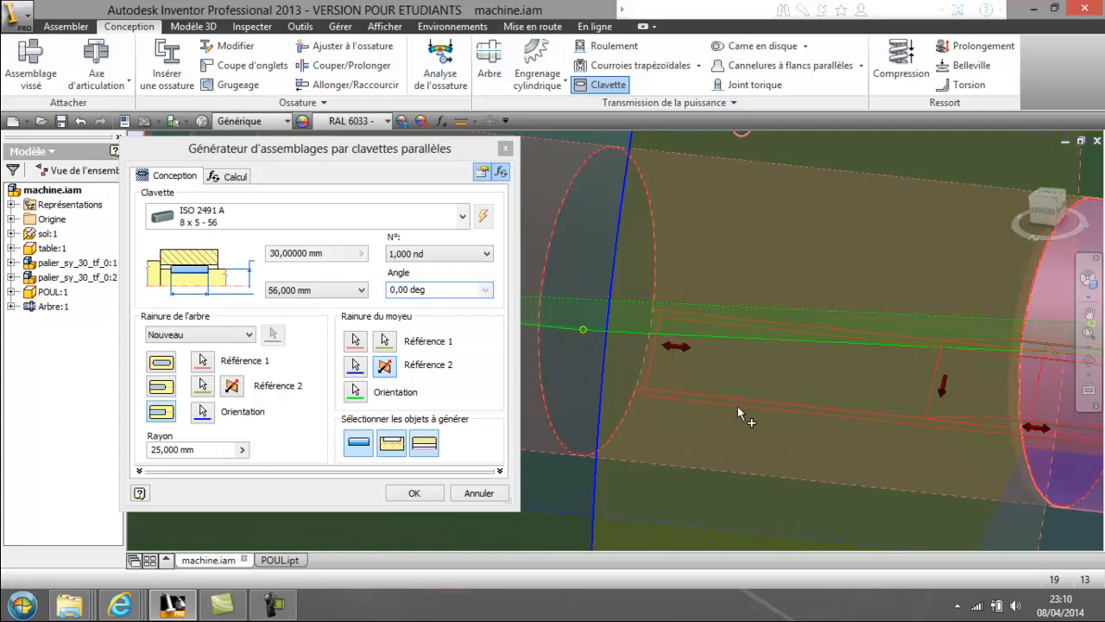
# Check the key preview in the pulley, then generate the key connection with the proposed file names.
pyautogui.scroll(-5, 827, 422)
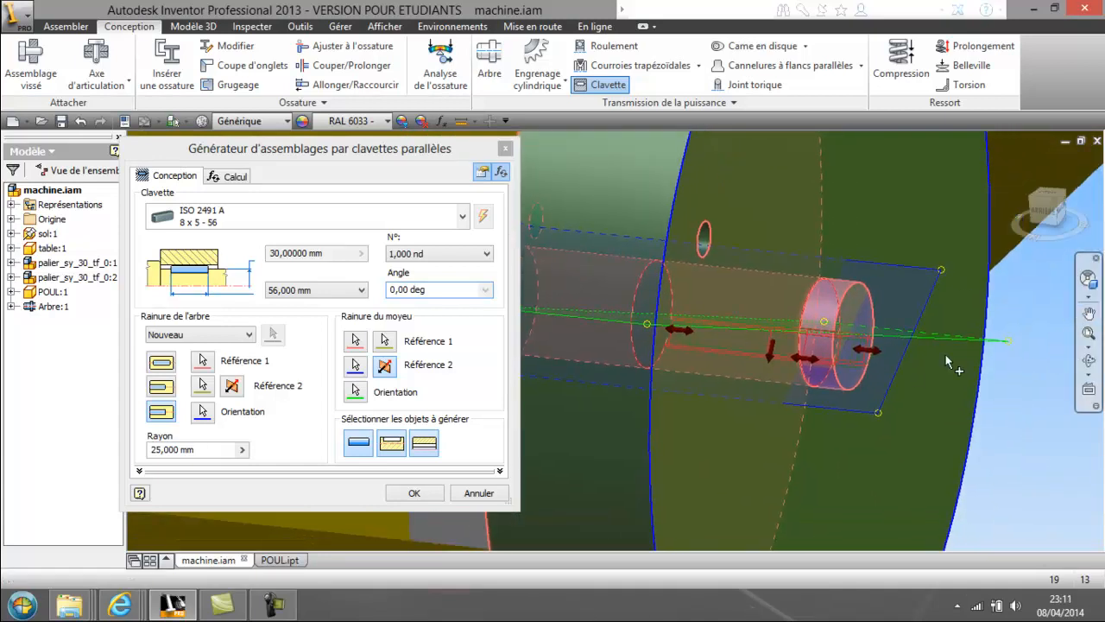
pyautogui.scroll(5, 829, 343)
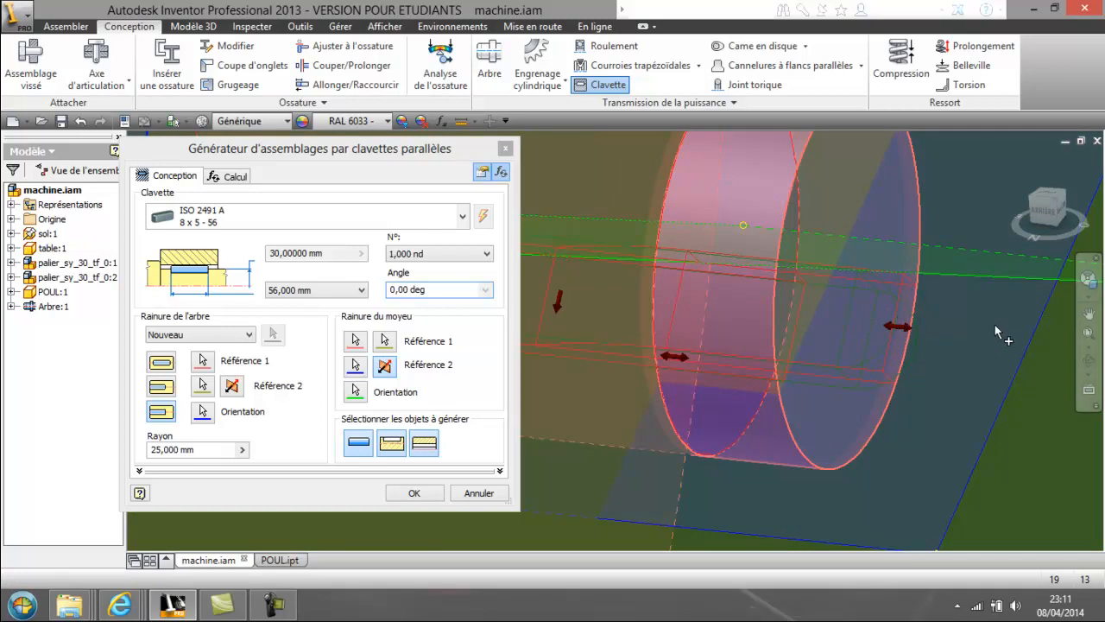
pyautogui.scroll(-3, 984, 334)
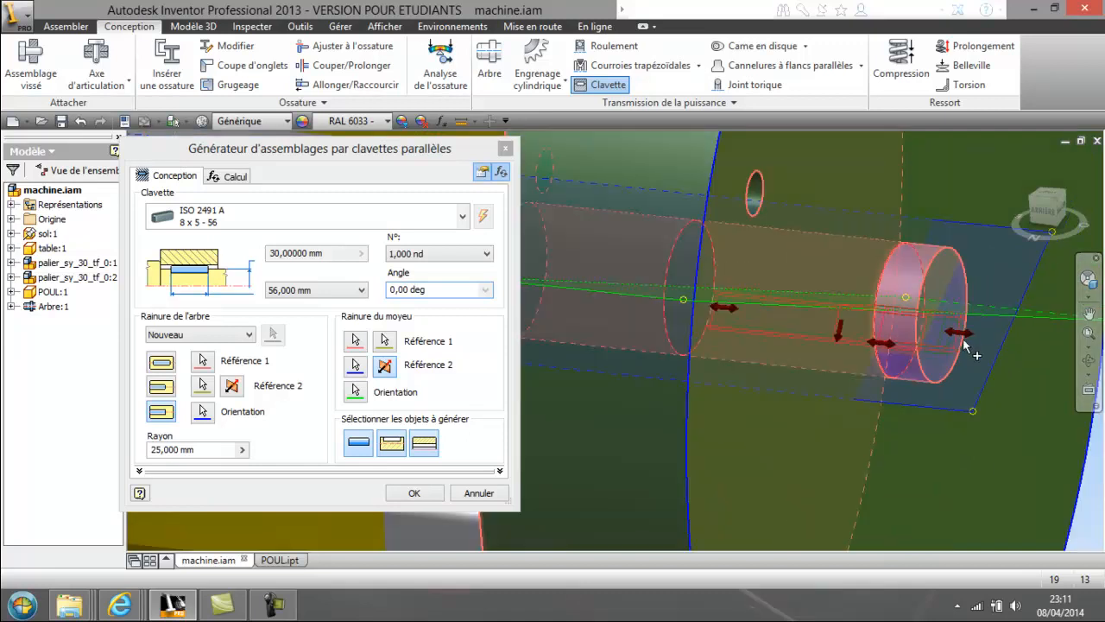
pyautogui.click(413, 496)
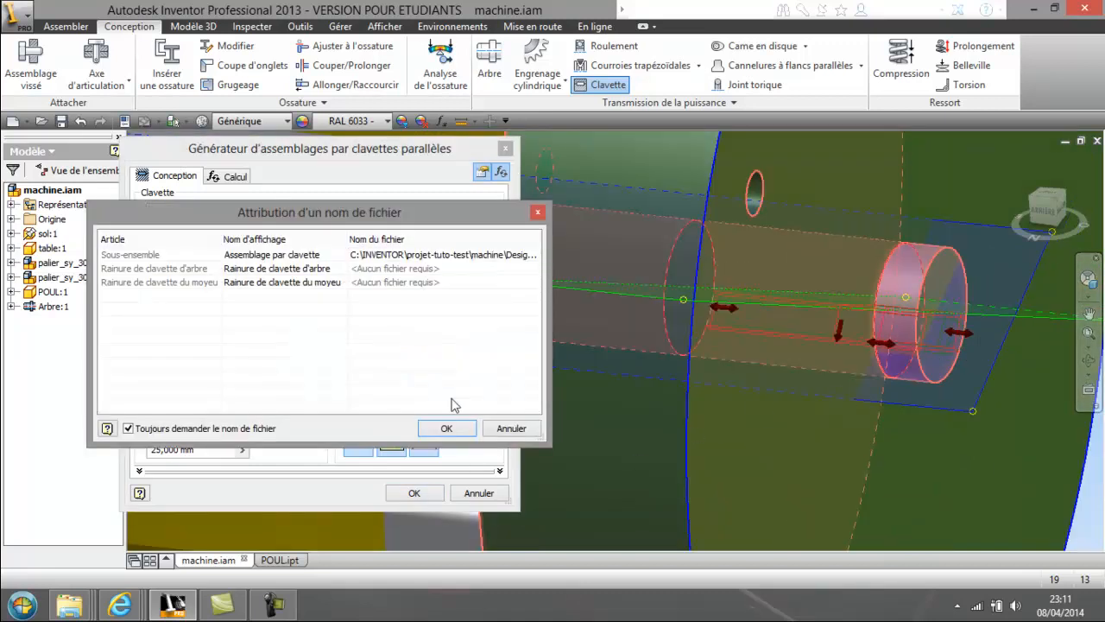
pyautogui.click(447, 428)
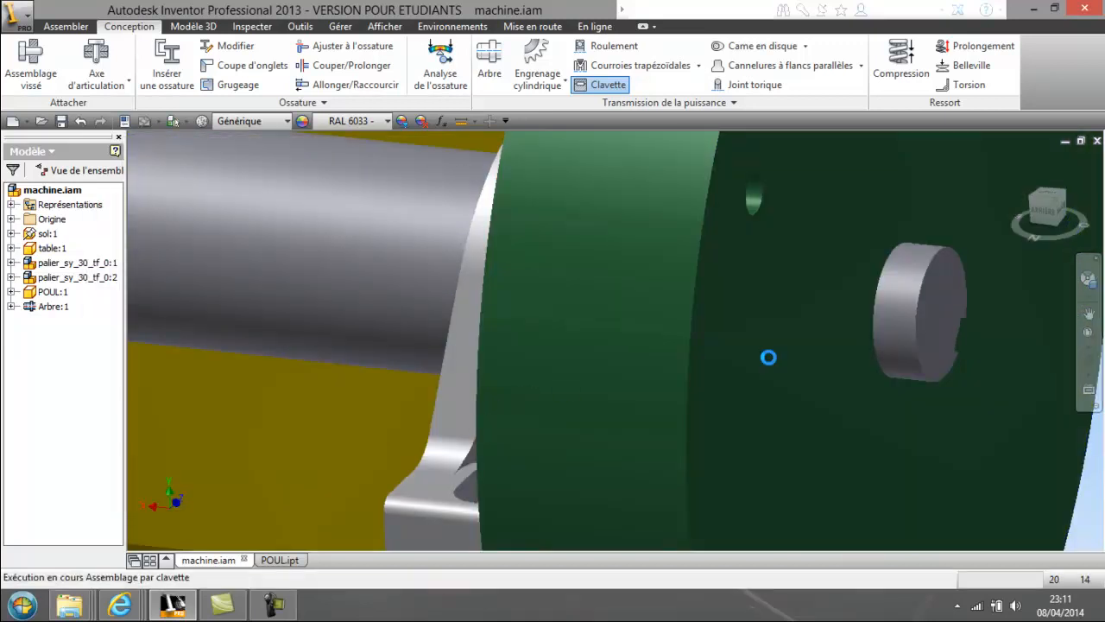
# Hide the pulley POUL:1 to expose the keyed end of the shaft.
pyautogui.click(1087, 364)
pyautogui.moveTo(900, 375); pyautogui.dragTo(755, 237)
pyautogui.rightClick(751, 238)
pyautogui.click(642, 242)
pyautogui.rightClick(663, 247)
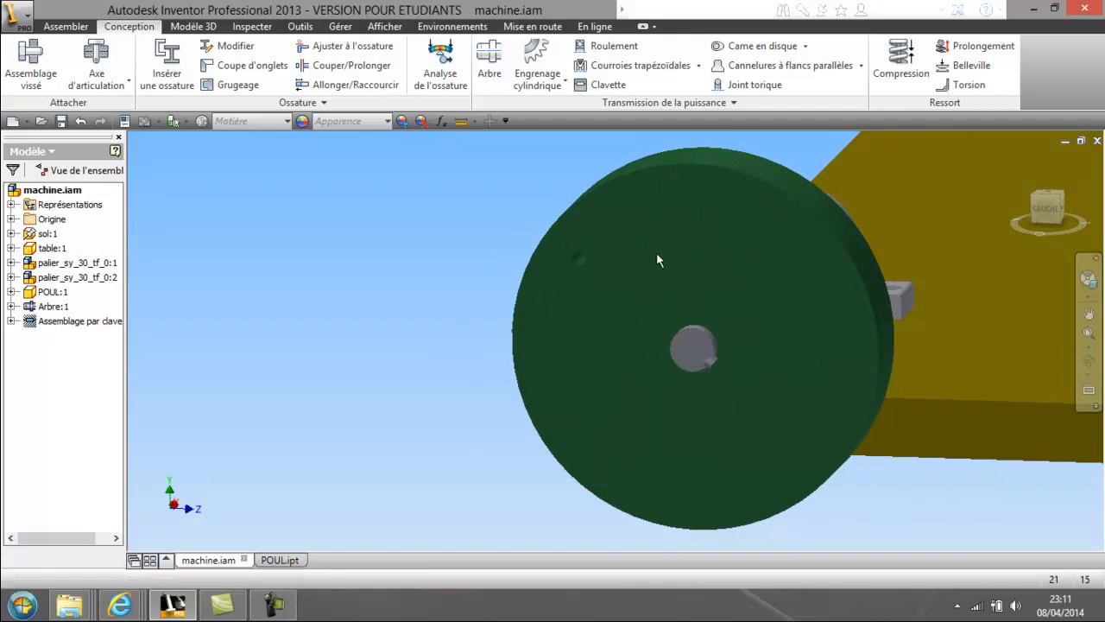
pyautogui.press('Escape')
pyautogui.rightClick(593, 234)
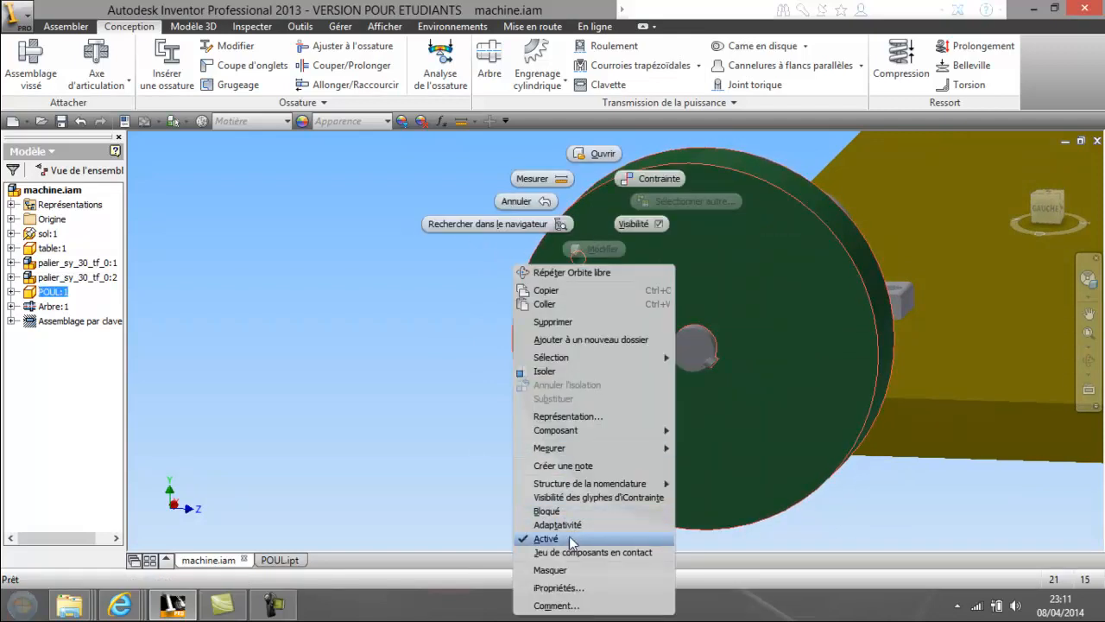
pyautogui.press('Escape')
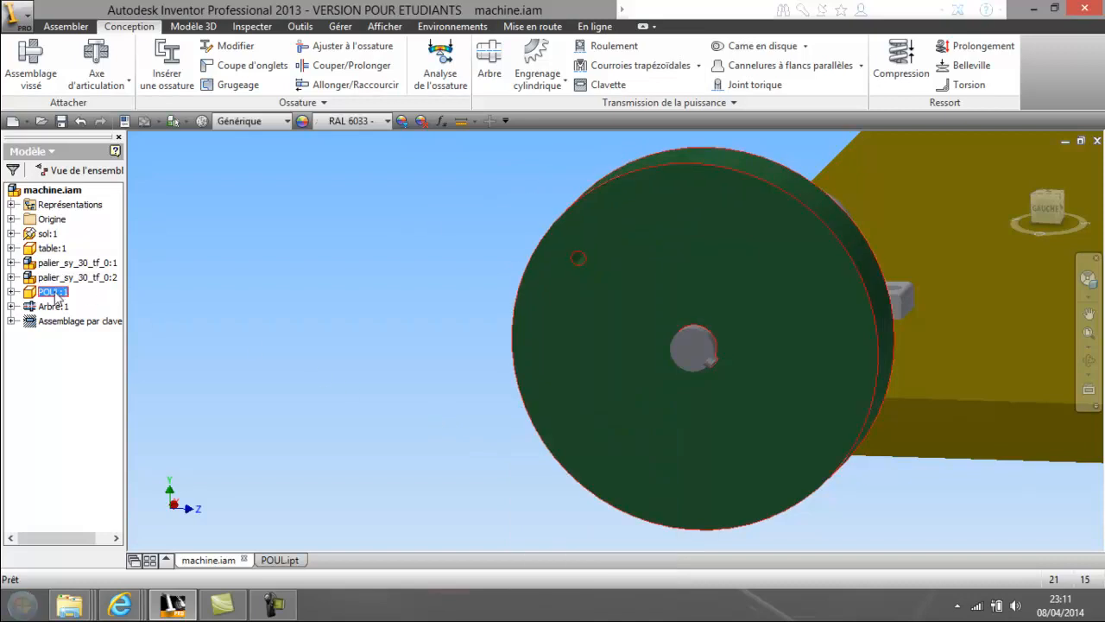
pyautogui.rightClick(54, 292)
pyautogui.click(93, 439)
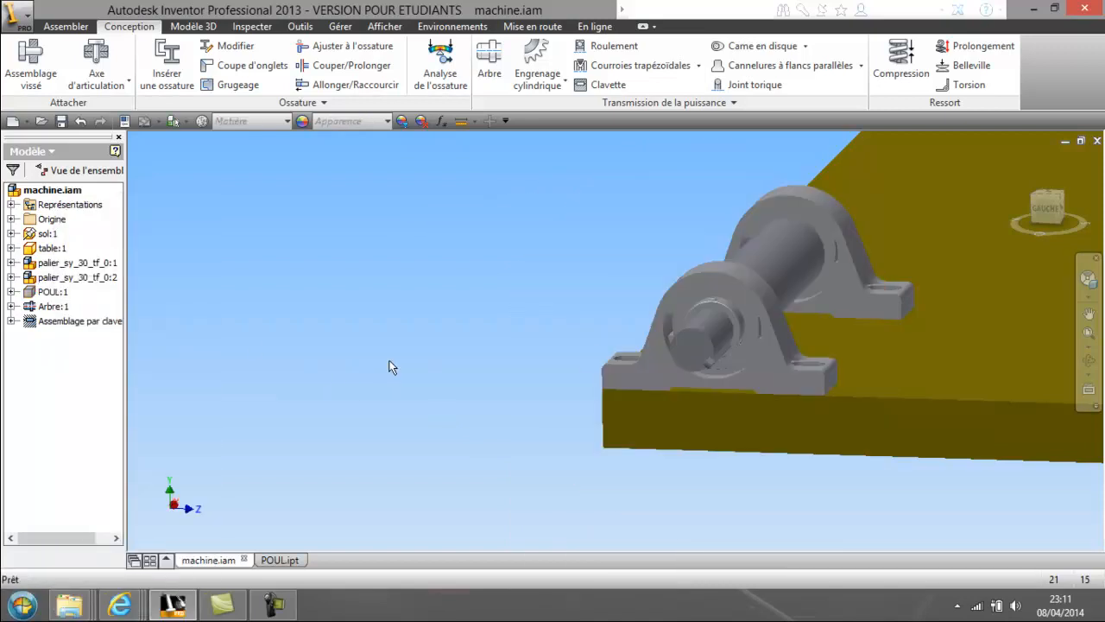
# Examine the key and its groove on the exposed shaft end from several angles.
pyautogui.click(1089, 361)
pyautogui.moveTo(674, 389); pyautogui.dragTo(614, 321)
pyautogui.scroll(4, 614, 322)
pyautogui.moveTo(661, 290); pyautogui.dragTo(632, 387)
pyautogui.rightClick(620, 372)
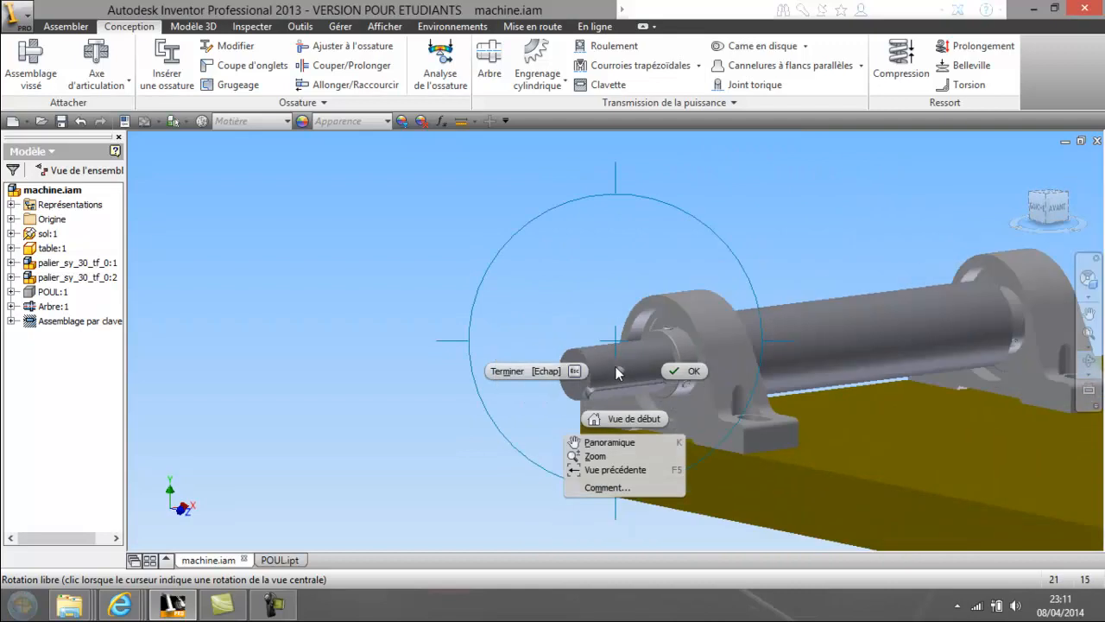
pyautogui.click(522, 373)
pyautogui.scroll(-2, 495, 245)
pyautogui.scroll(-1, 484, 338)
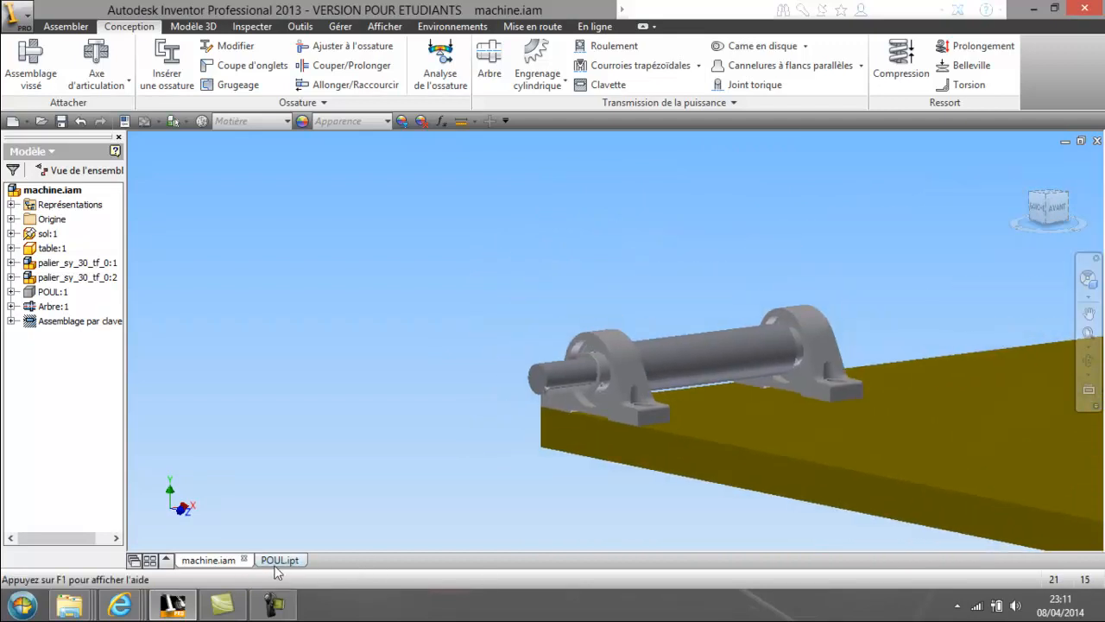
# Make the pulley POUL:1 visible again and turn it by hand to test the keyed connection.
pyautogui.rightClick(64, 292)
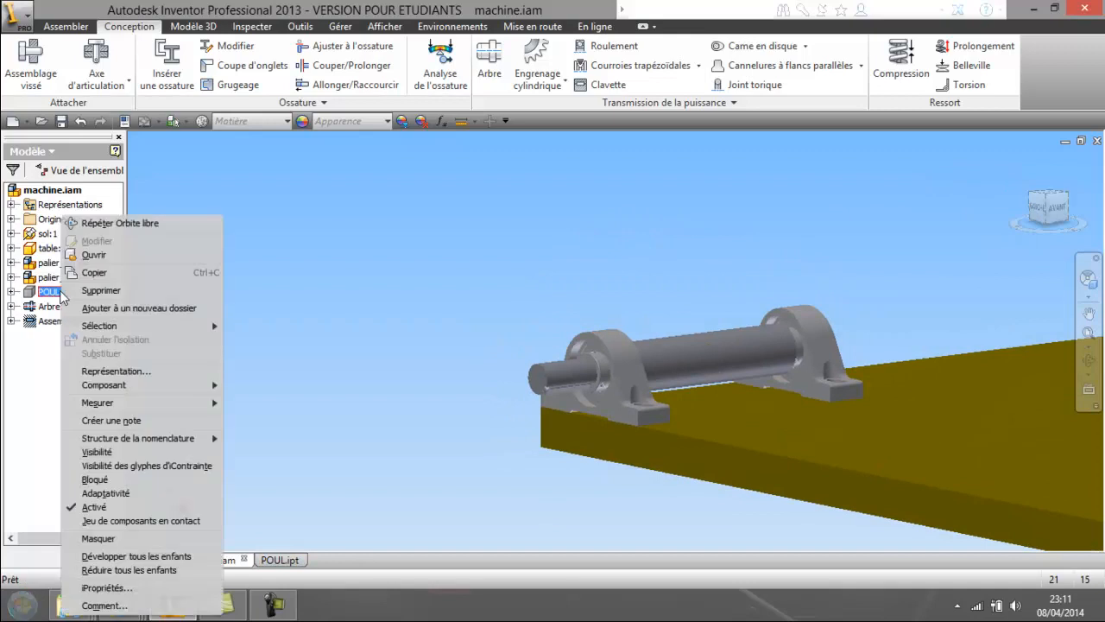
pyautogui.click(144, 466)
pyautogui.moveTo(569, 311); pyautogui.dragTo(580, 354)
pyautogui.moveTo(585, 403); pyautogui.dragTo(580, 347)
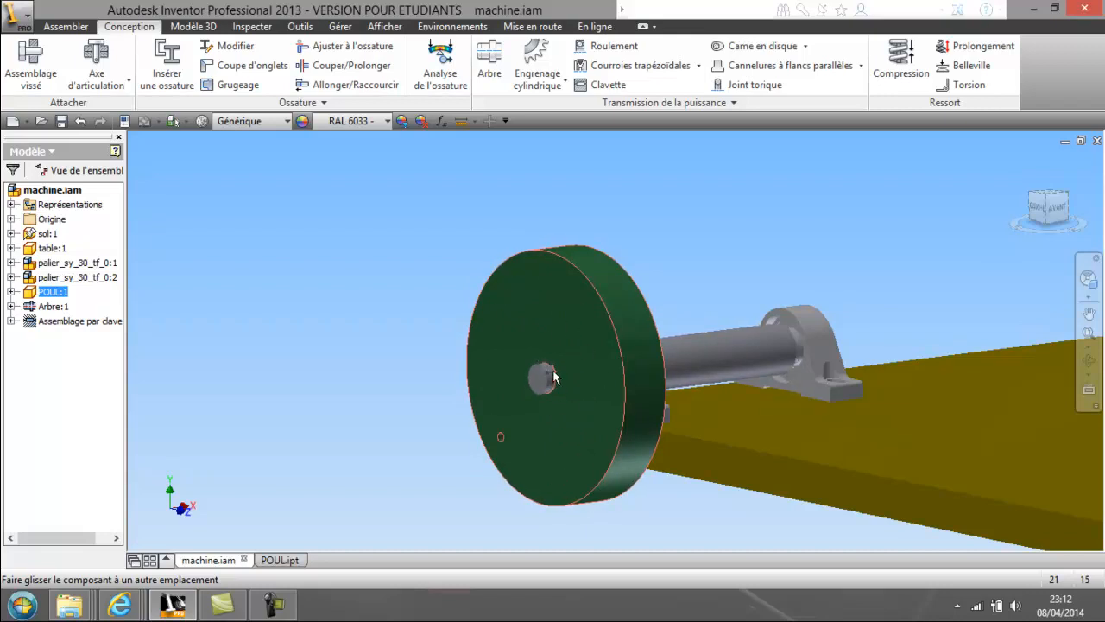
# Ground the shaft Arbre:1 in place and try turning the pulley to test the rotation lock.
pyautogui.click(651, 268)
pyautogui.rightClick(691, 342)
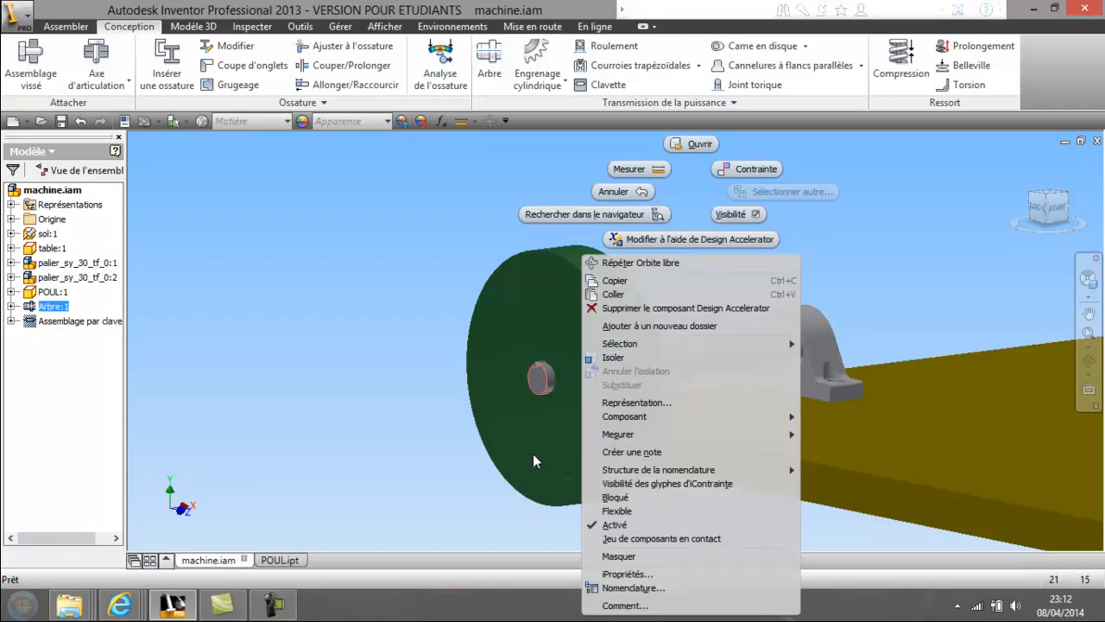
pyautogui.press('Escape')
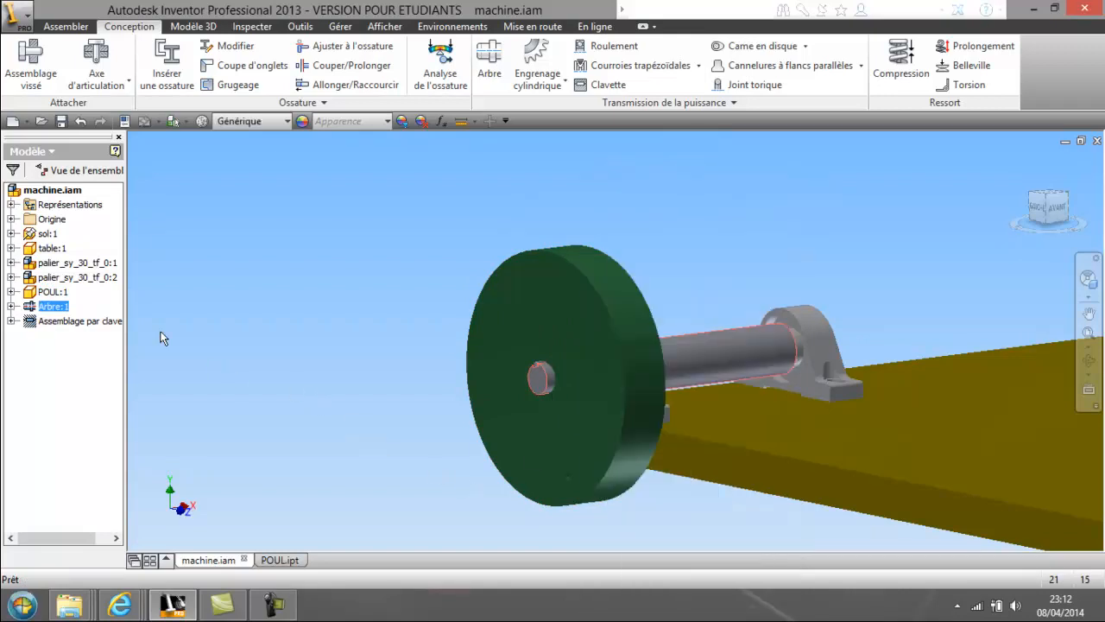
pyautogui.rightClick(54, 306)
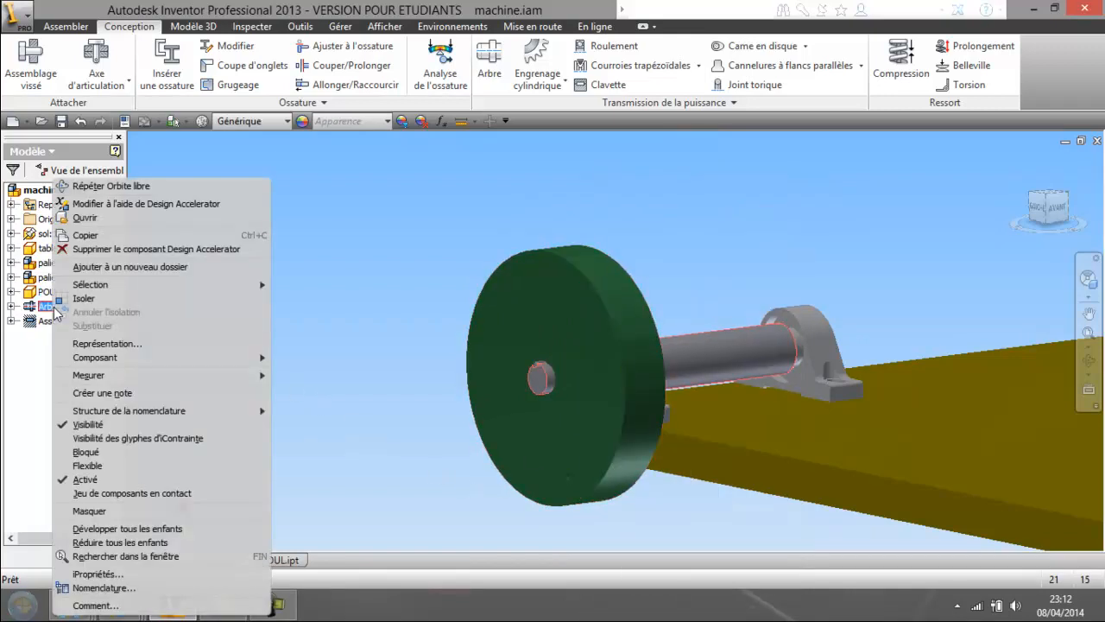
pyautogui.click(98, 453)
pyautogui.moveTo(554, 320); pyautogui.dragTo(591, 343)
pyautogui.moveTo(567, 302); pyautogui.dragTo(589, 334)
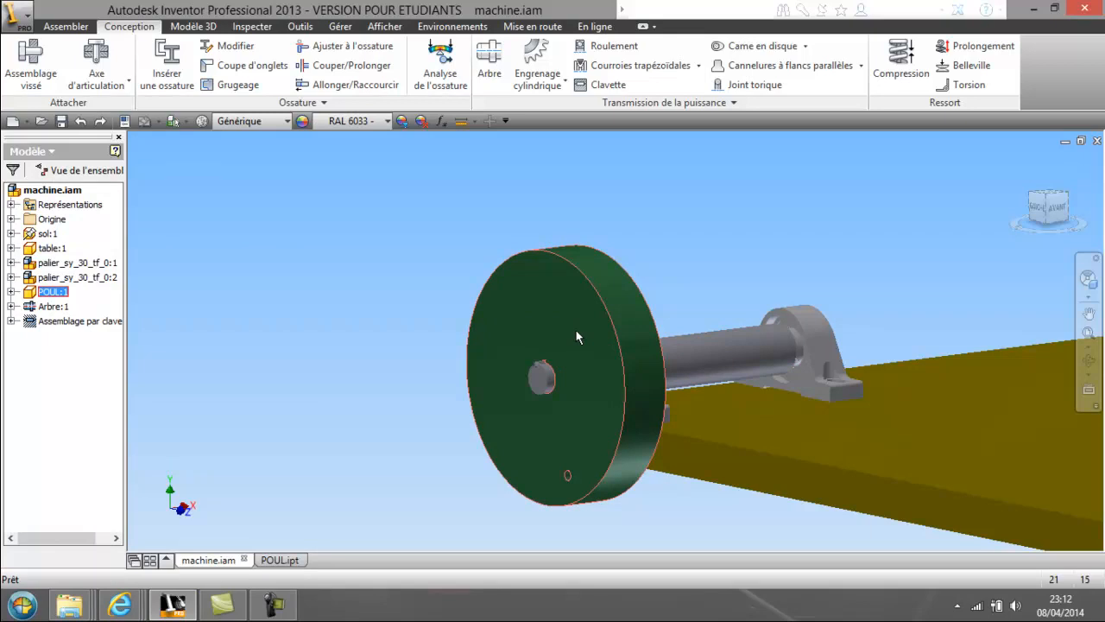
# Hide the bearing block next to the pulley, palier_sy_30_tf_0:1, to clear access to the pulley's inner face.
pyautogui.scroll(-5, 575, 334)
pyautogui.scroll(5, 570, 360)
pyautogui.scroll(-4, 553, 341)
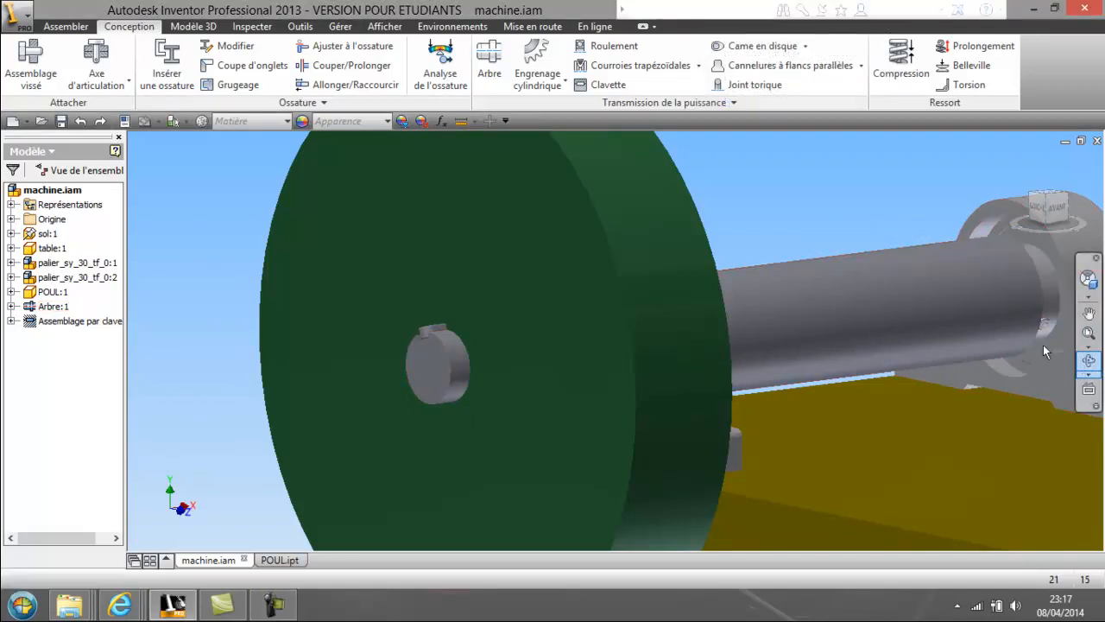
pyautogui.click(1088, 360)
pyautogui.moveTo(721, 259); pyautogui.dragTo(559, 338)
pyautogui.rightClick(558, 338)
pyautogui.click(478, 331)
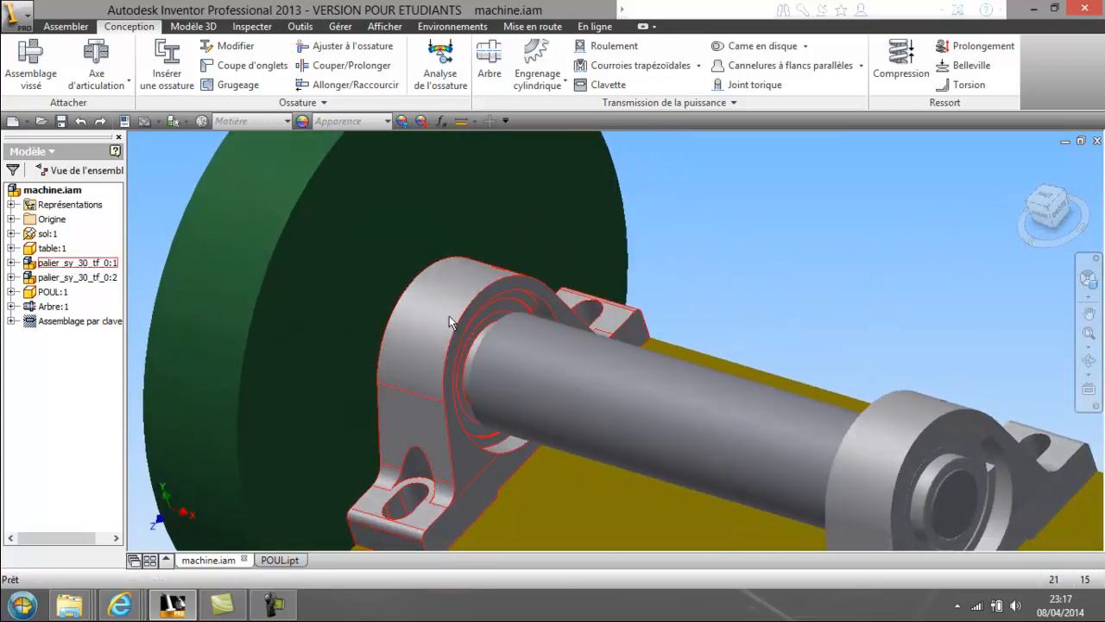
pyautogui.rightClick(449, 322)
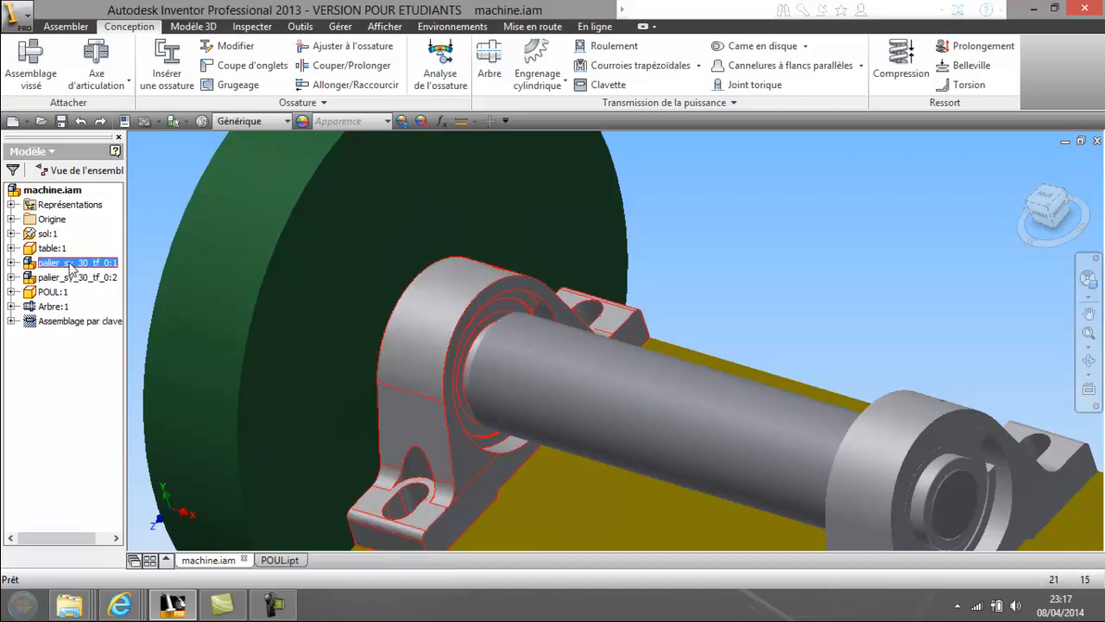
pyautogui.rightClick(69, 266)
pyautogui.click(137, 412)
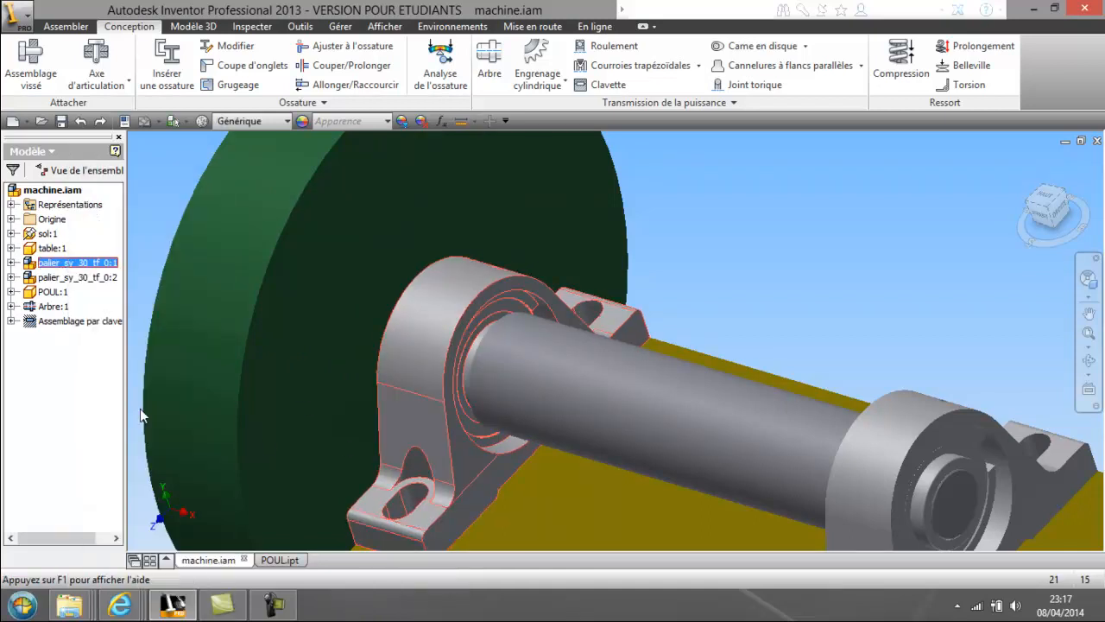
pyautogui.click(346, 280)
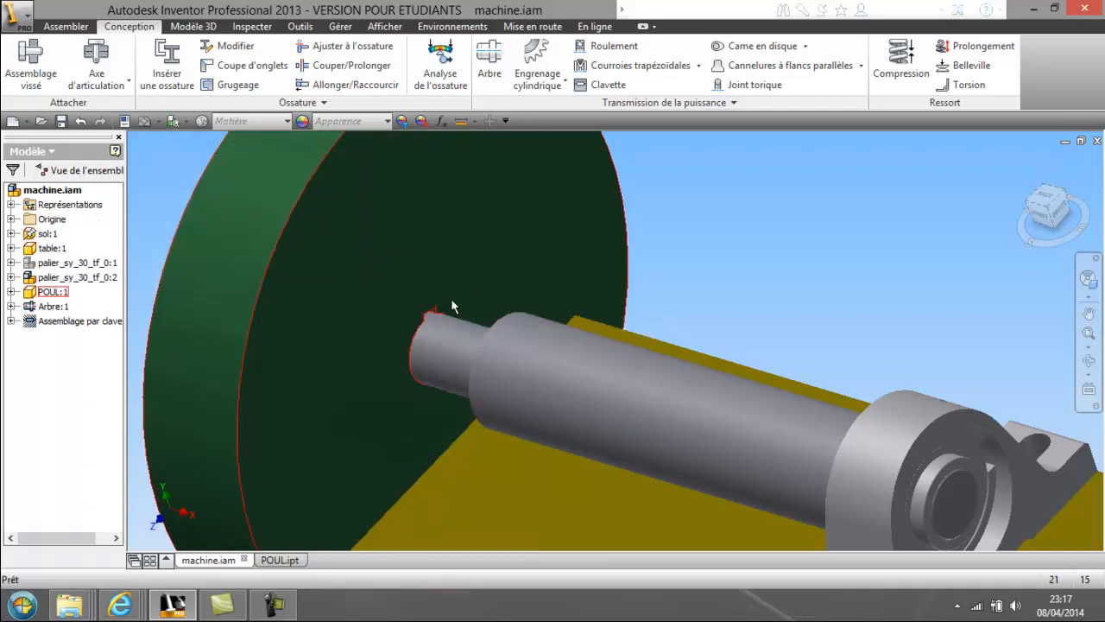
# Start another ISO 2491 A parallel key with a groove rounded at both ends, referencing the shaft end's cylindrical surface and end face.
pyautogui.scroll(-5, 458, 302)
pyautogui.scroll(3, 466, 311)
pyautogui.click(1089, 360)
pyautogui.moveTo(685, 314); pyautogui.dragTo(725, 302)
pyautogui.moveTo(649, 281); pyautogui.dragTo(683, 301)
pyautogui.rightClick(637, 309)
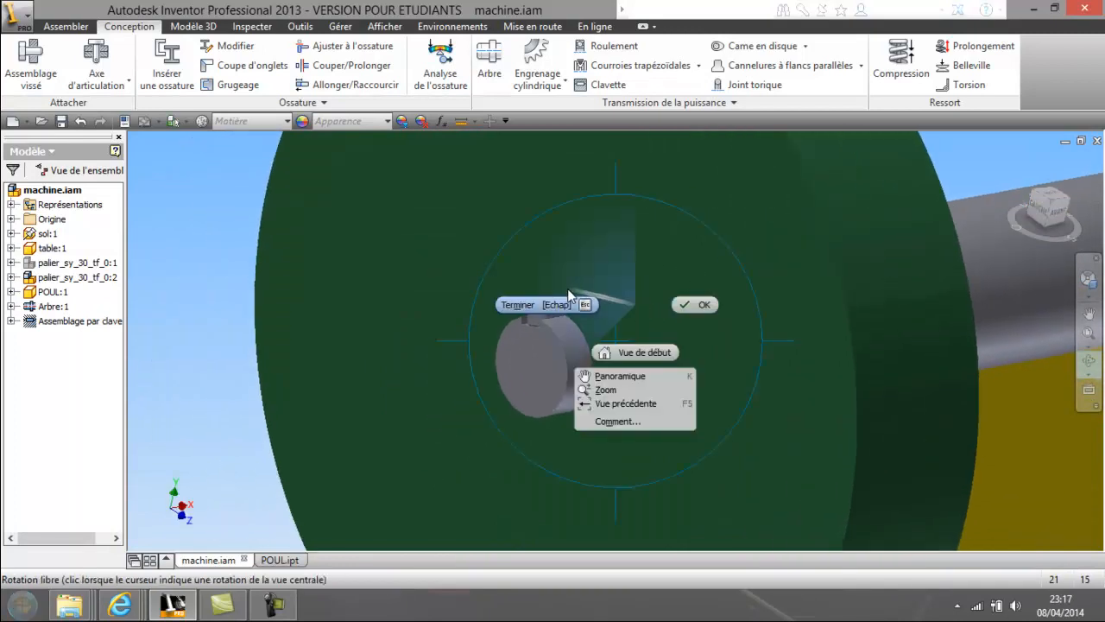
pyautogui.click(537, 310)
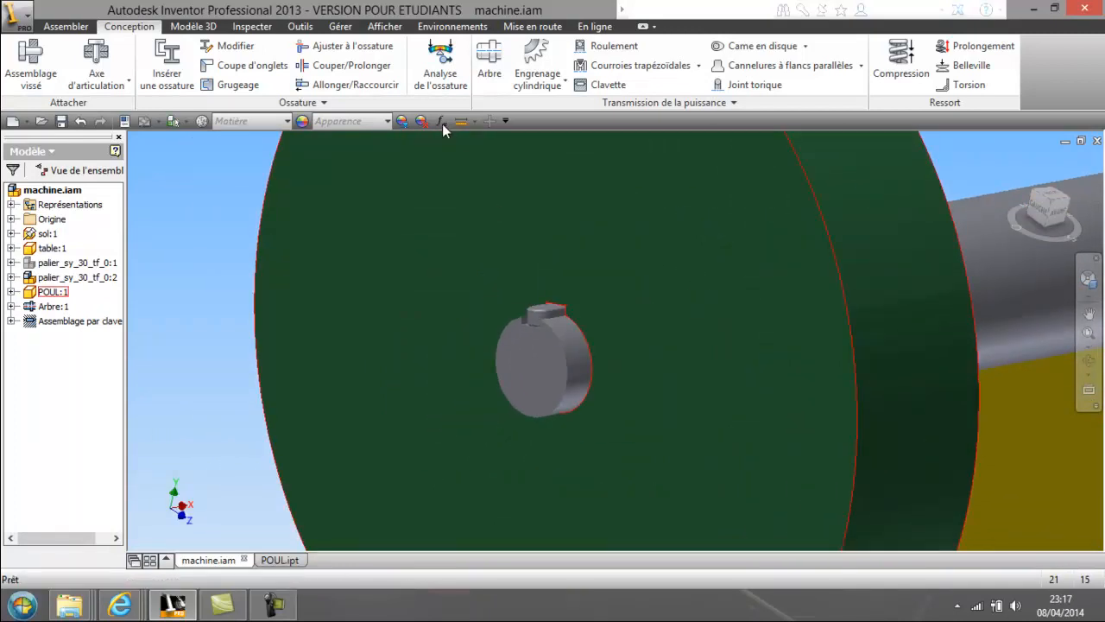
pyautogui.click(610, 85)
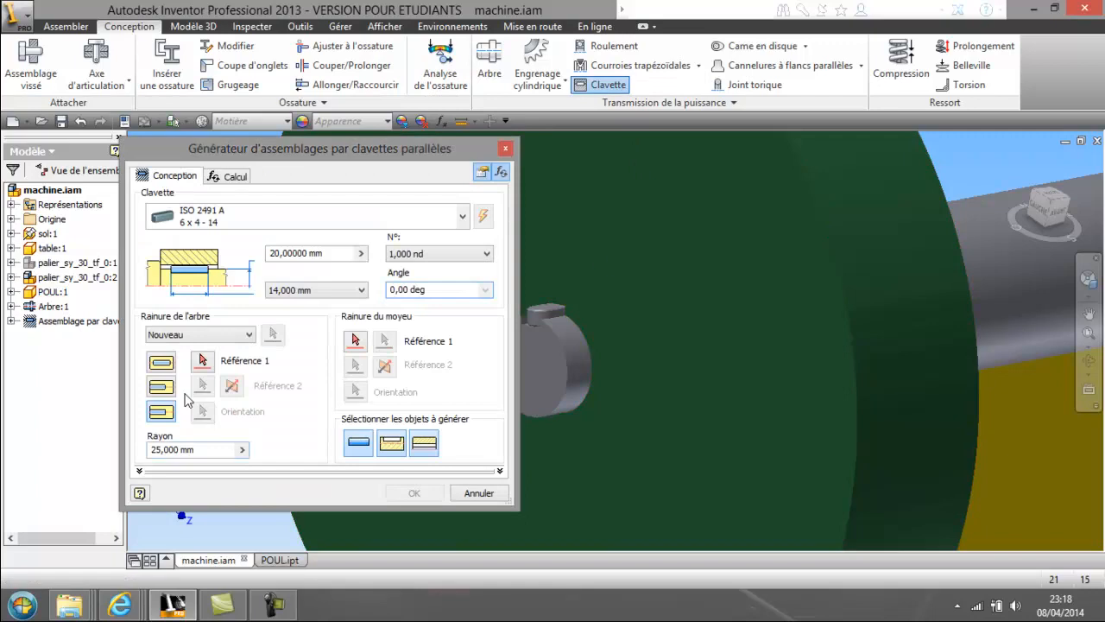
pyautogui.click(163, 364)
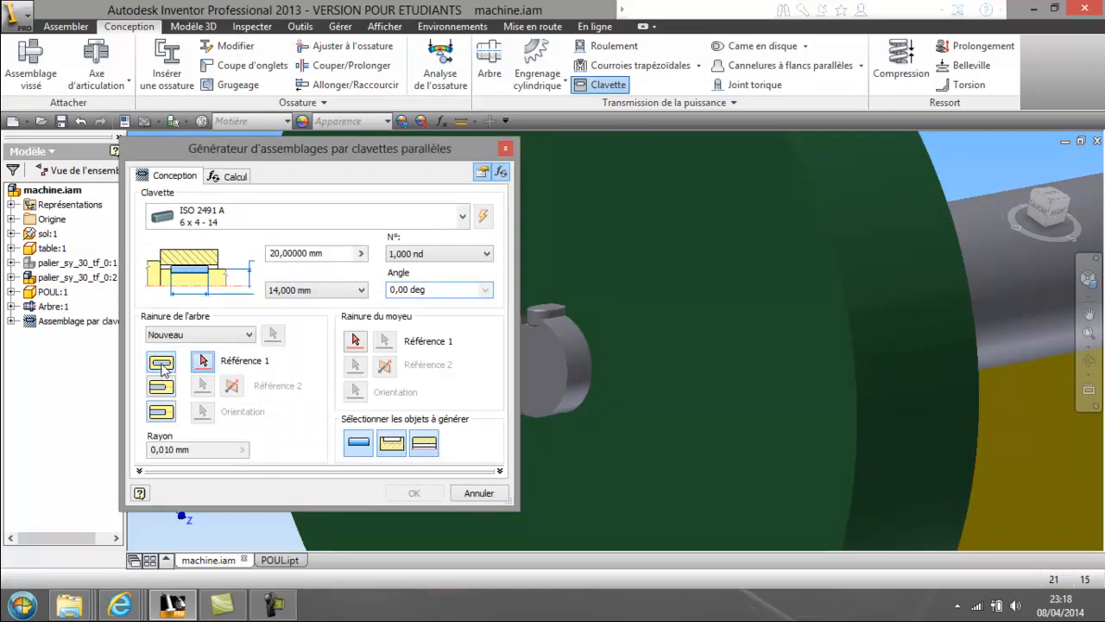
pyautogui.click(559, 373)
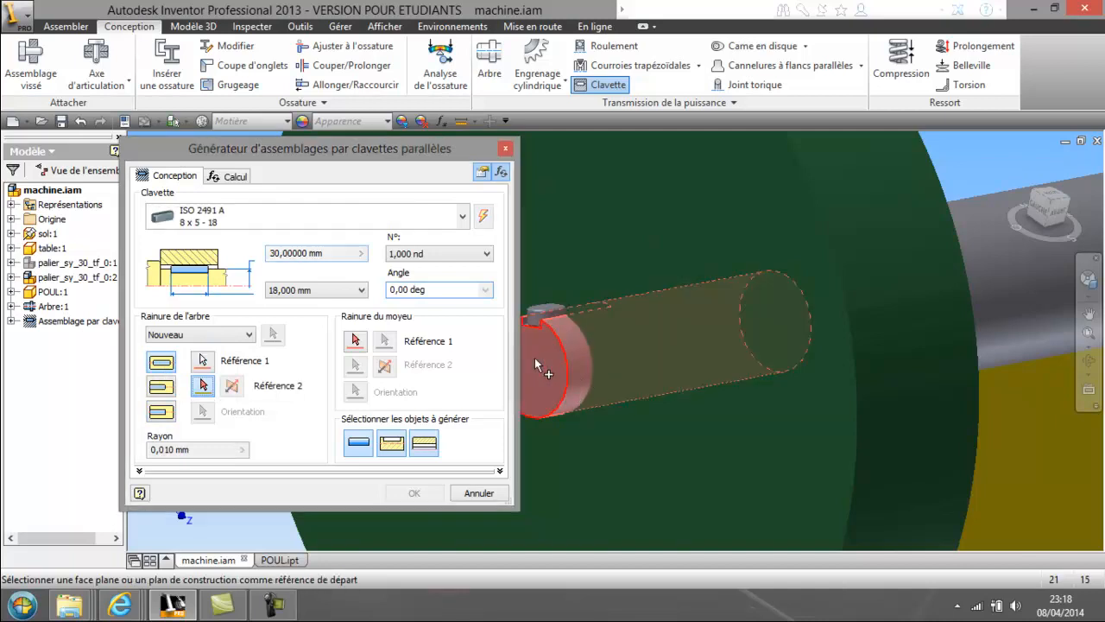
pyautogui.click(535, 360)
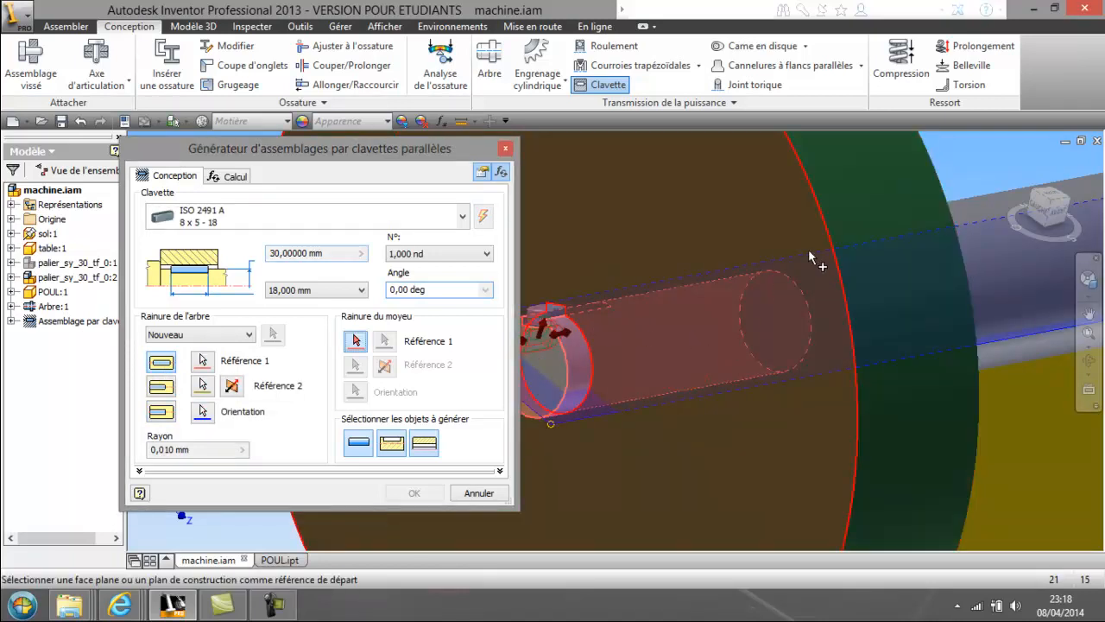
# Set the hub groove references to the pulley's outer face and its opposite inner face.
pyautogui.click(819, 267)
pyautogui.click(1090, 361)
pyautogui.moveTo(788, 320); pyautogui.dragTo(591, 298)
pyautogui.rightClick(580, 302)
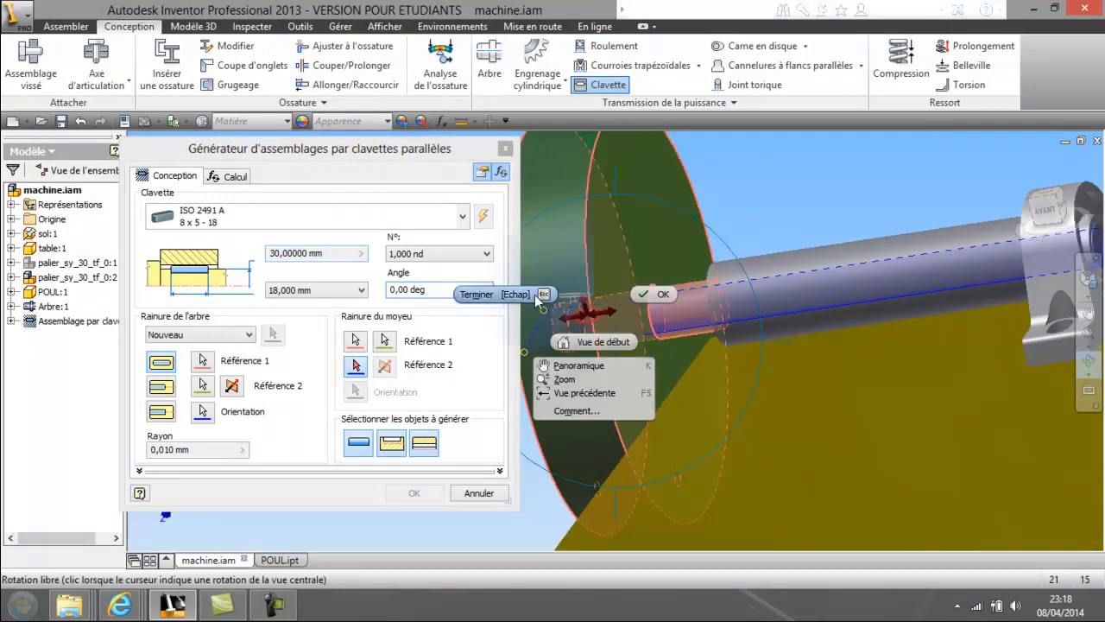
pyautogui.click(481, 312)
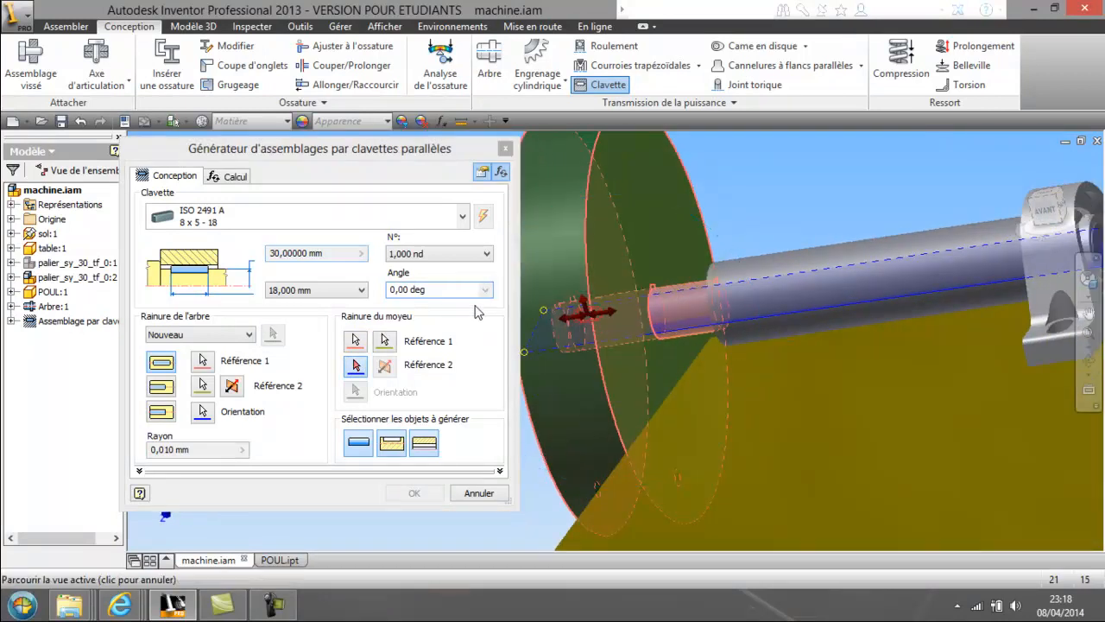
pyautogui.click(585, 265)
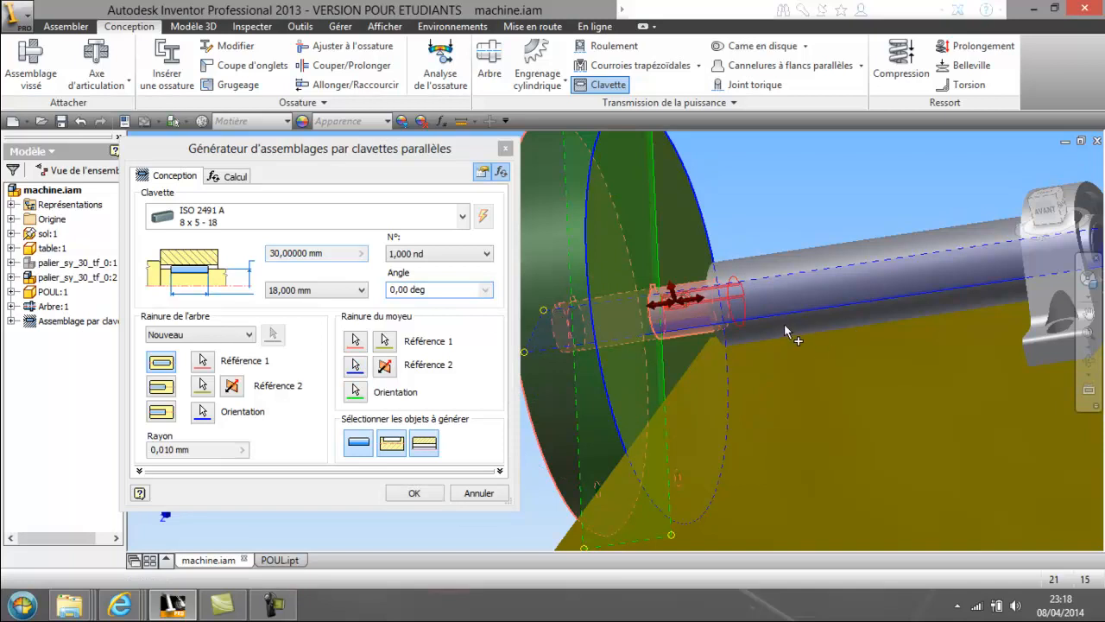
# Reverse the hub groove's Reference 2 direction so that the groove runs through the pulley.
pyautogui.click(1089, 360)
pyautogui.moveTo(777, 332); pyautogui.dragTo(657, 346)
pyautogui.rightClick(635, 361)
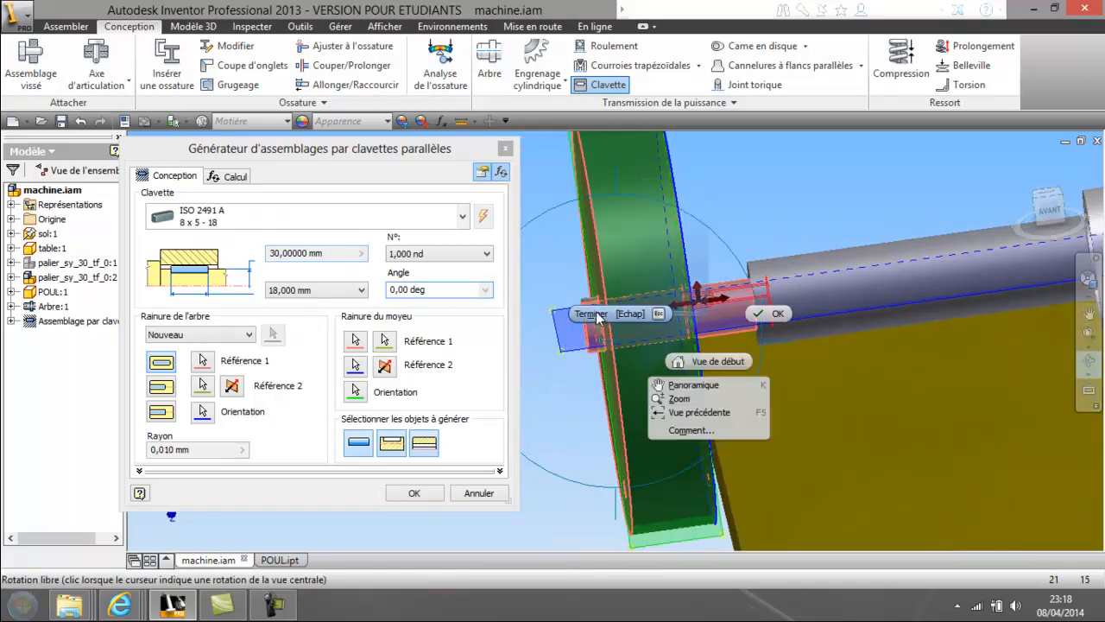
pyautogui.click(679, 385)
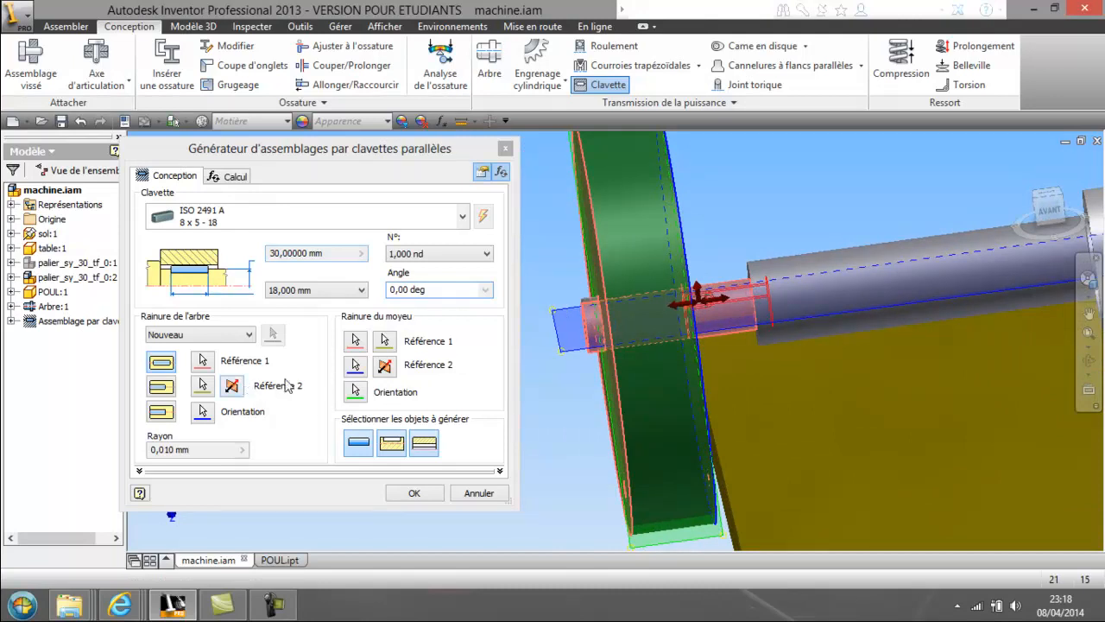
pyautogui.click(384, 367)
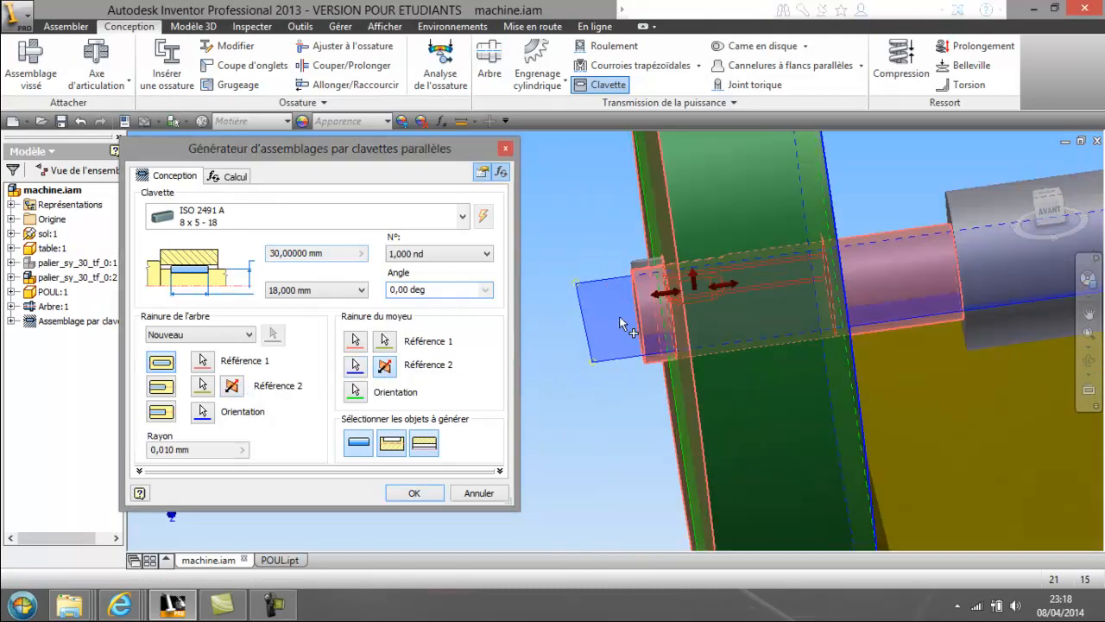
# Lengthen the key inward along the shaft to 50 mm, giving size 8 x 5 - 50.
pyautogui.scroll(5, 670, 307)
pyautogui.scroll(3, 655, 322)
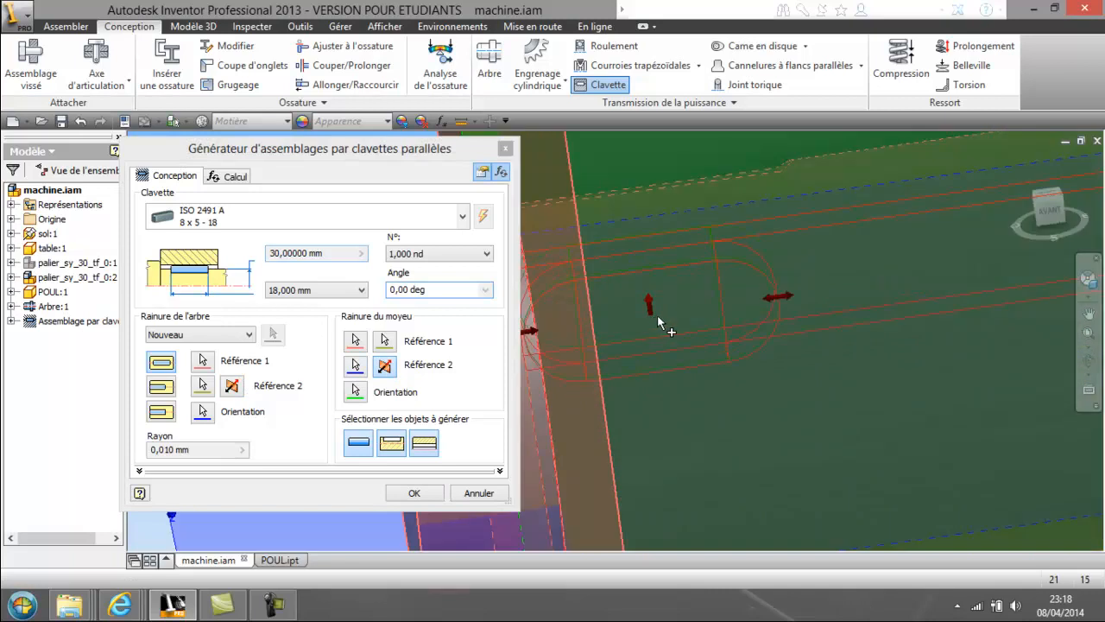
pyautogui.moveTo(670, 309); pyautogui.dragTo(691, 283, button='middle')
pyautogui.moveTo(805, 272); pyautogui.dragTo(869, 263)
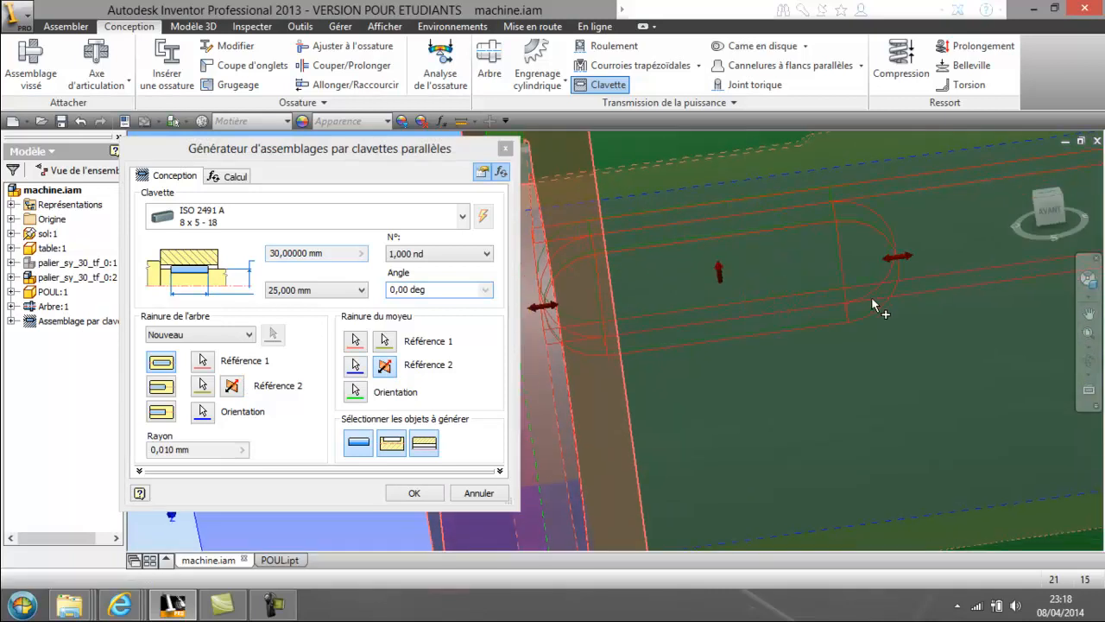
pyautogui.moveTo(869, 291); pyautogui.dragTo(780, 333, button='middle')
pyautogui.moveTo(816, 296); pyautogui.dragTo(896, 287)
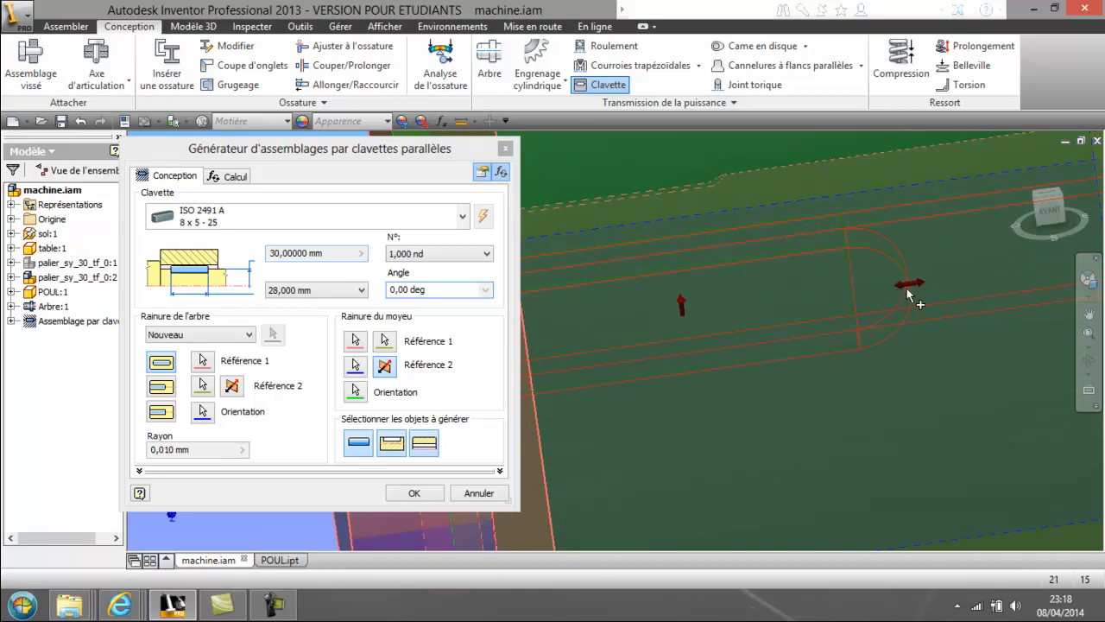
pyautogui.moveTo(946, 286); pyautogui.dragTo(771, 373, button='middle')
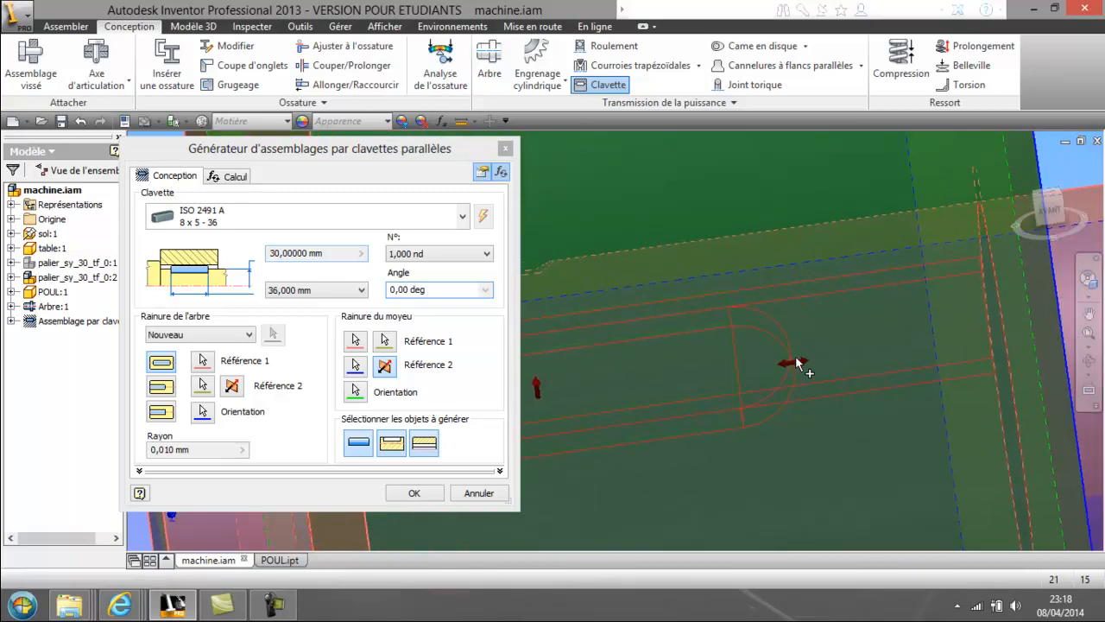
pyautogui.moveTo(801, 362); pyautogui.dragTo(974, 339)
pyautogui.scroll(-2, 963, 341)
pyautogui.moveTo(954, 413); pyautogui.dragTo(947, 377, button='middle')
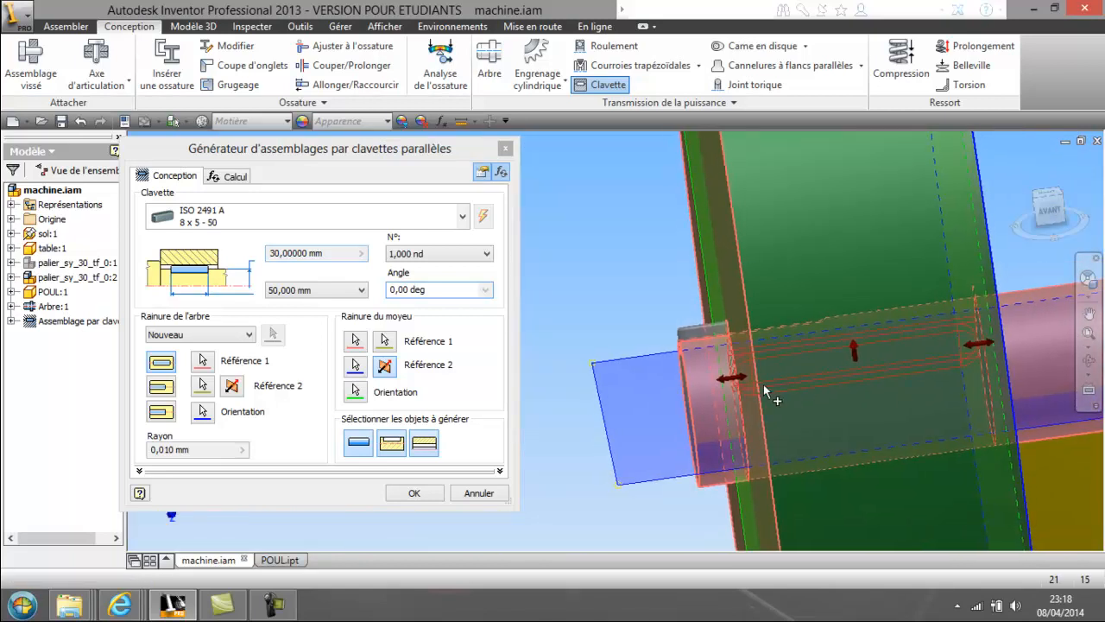
# Rotate the 8 x 5 - 50 key's preview around the shaft to its underside, away from the first key, and generate the key connection.
pyautogui.click(1089, 360)
pyautogui.moveTo(738, 338); pyautogui.dragTo(800, 314)
pyautogui.moveTo(755, 346)
pyautogui.mouseDown()
pyautogui.moveTo(852, 305)
pyautogui.moveTo(771, 335)
pyautogui.mouseUp()
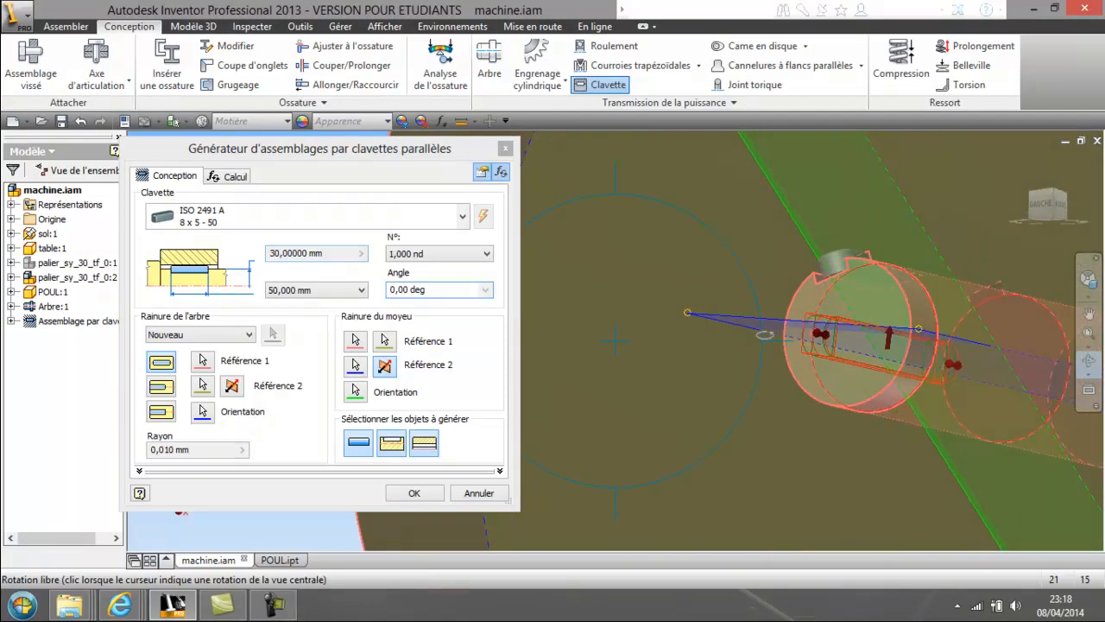
pyautogui.scroll(-3, 669, 333)
pyautogui.moveTo(670, 333); pyautogui.dragTo(594, 336, button='middle')
pyautogui.rightClick(614, 328)
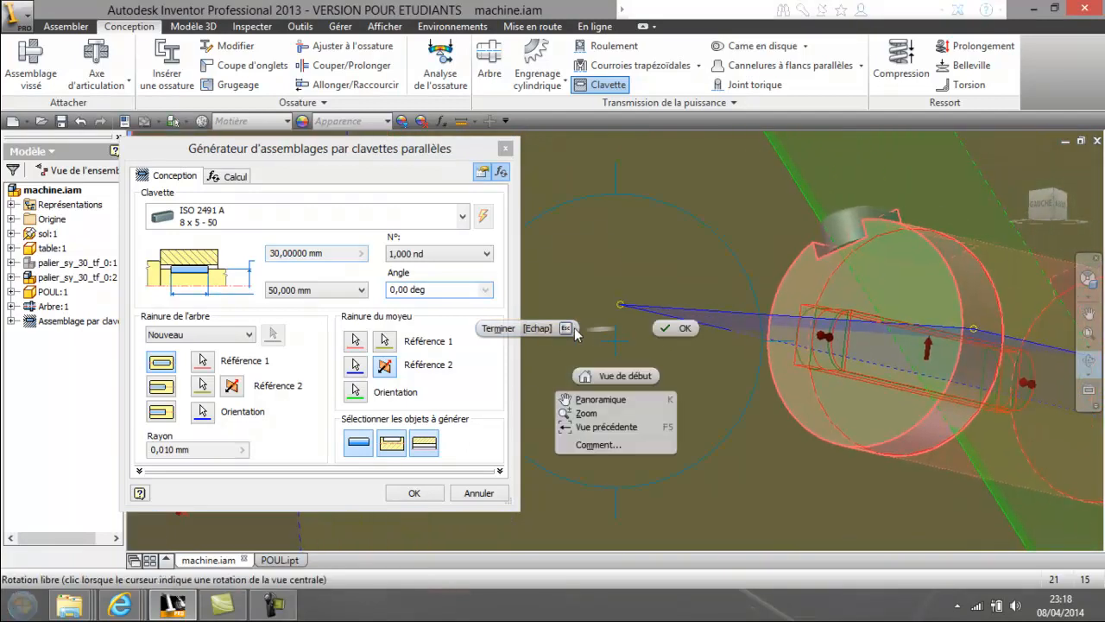
pyautogui.click(528, 329)
pyautogui.moveTo(926, 337); pyautogui.dragTo(1004, 403)
pyautogui.moveTo(954, 380); pyautogui.dragTo(847, 316, button='middle')
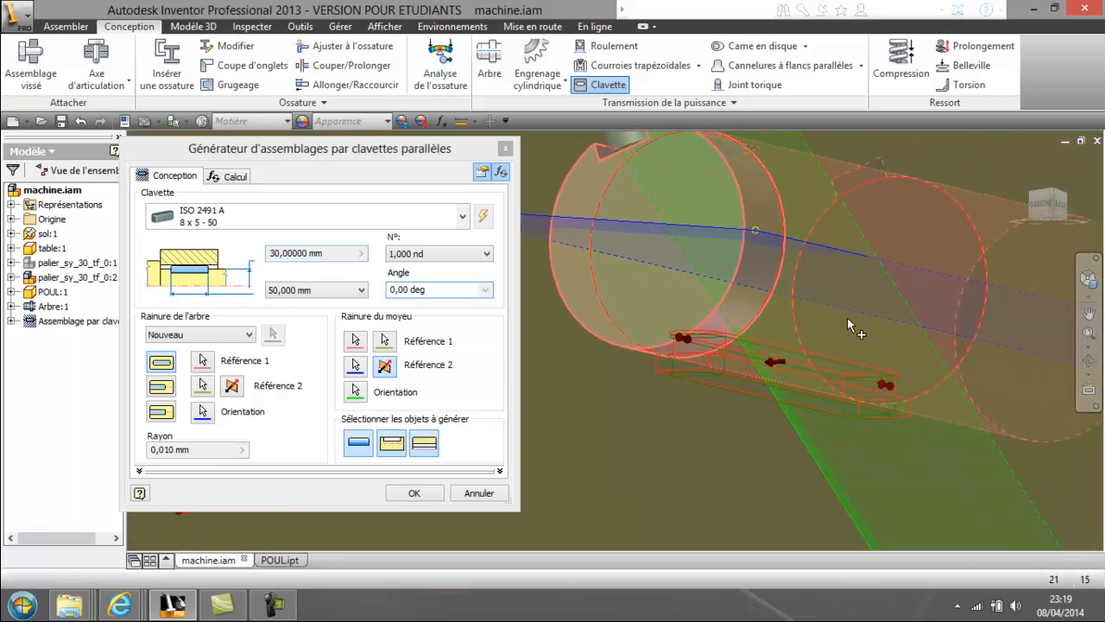
pyautogui.click(414, 497)
pyautogui.click(447, 428)
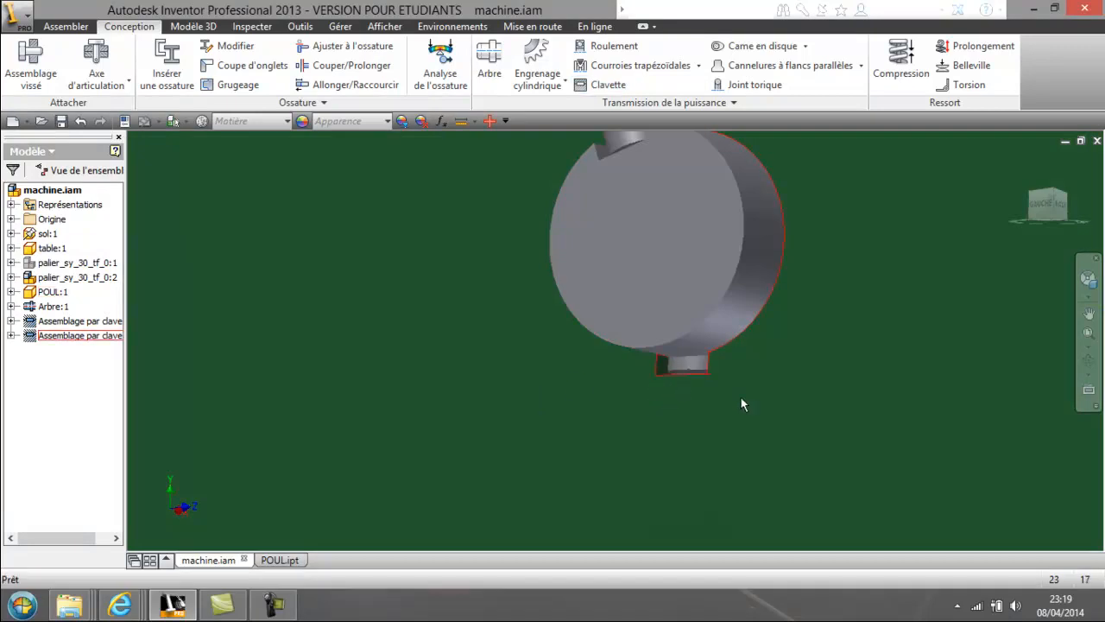
# Examine the shaft end, both sides of the pulley and the bearing-mounted shaft with the generated keys in place.
pyautogui.click(1089, 361)
pyautogui.moveTo(673, 376); pyautogui.dragTo(541, 367)
pyautogui.rightClick(453, 346)
pyautogui.click(337, 345)
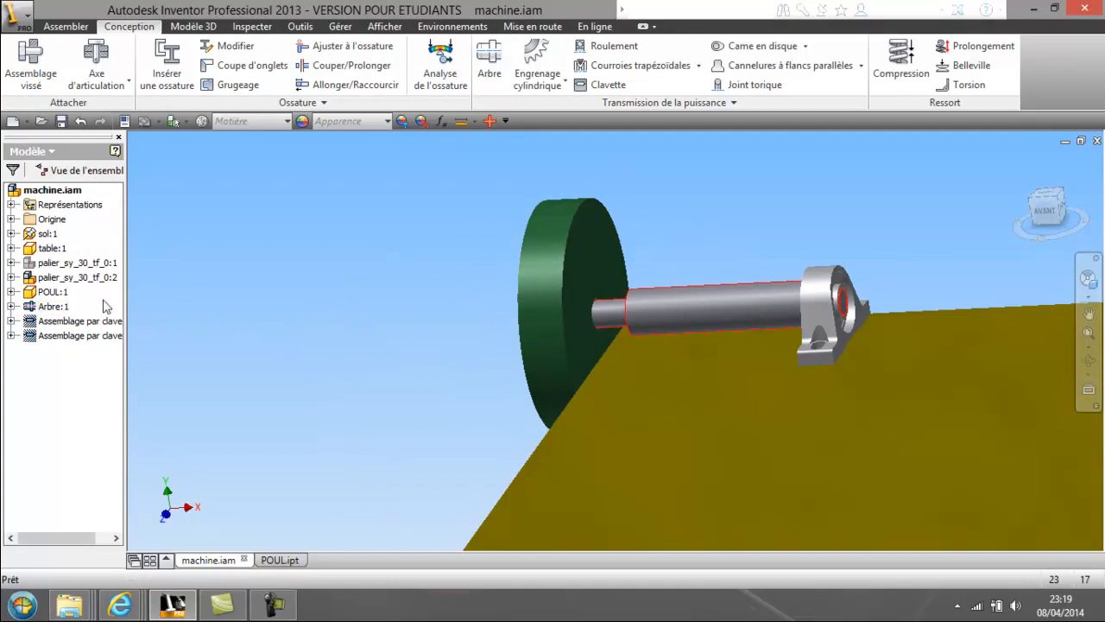
pyautogui.click(1085, 367)
pyautogui.moveTo(627, 320)
pyautogui.mouseDown()
pyautogui.moveTo(787, 323)
pyautogui.moveTo(635, 337)
pyautogui.mouseUp()
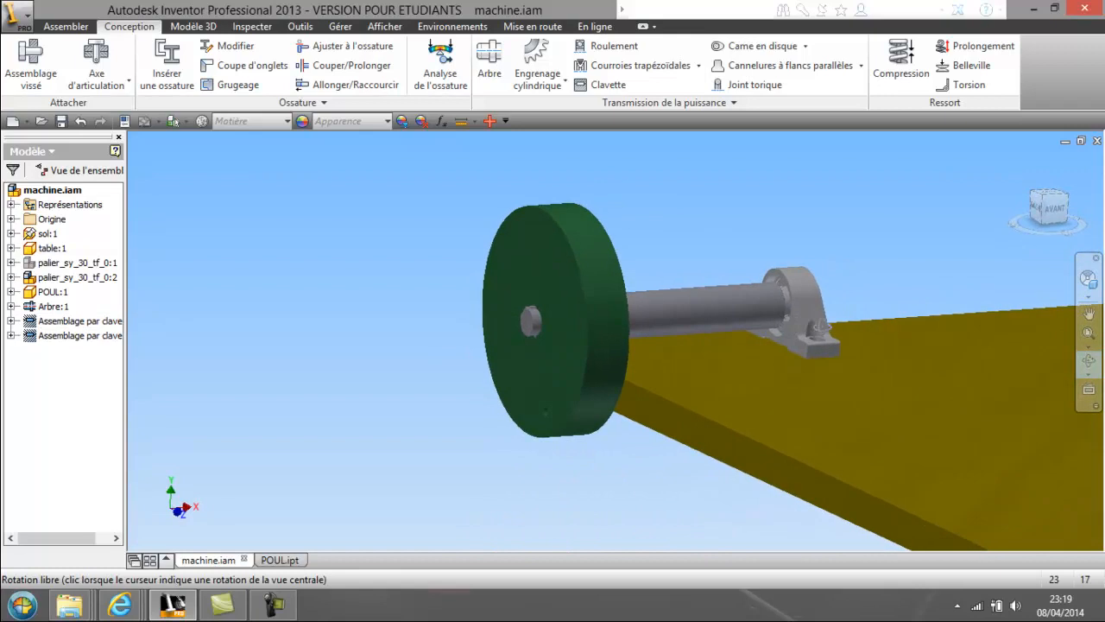
pyautogui.rightClick(626, 337)
pyautogui.click(522, 338)
pyautogui.moveTo(432, 326); pyautogui.dragTo(368, 308, button='middle')
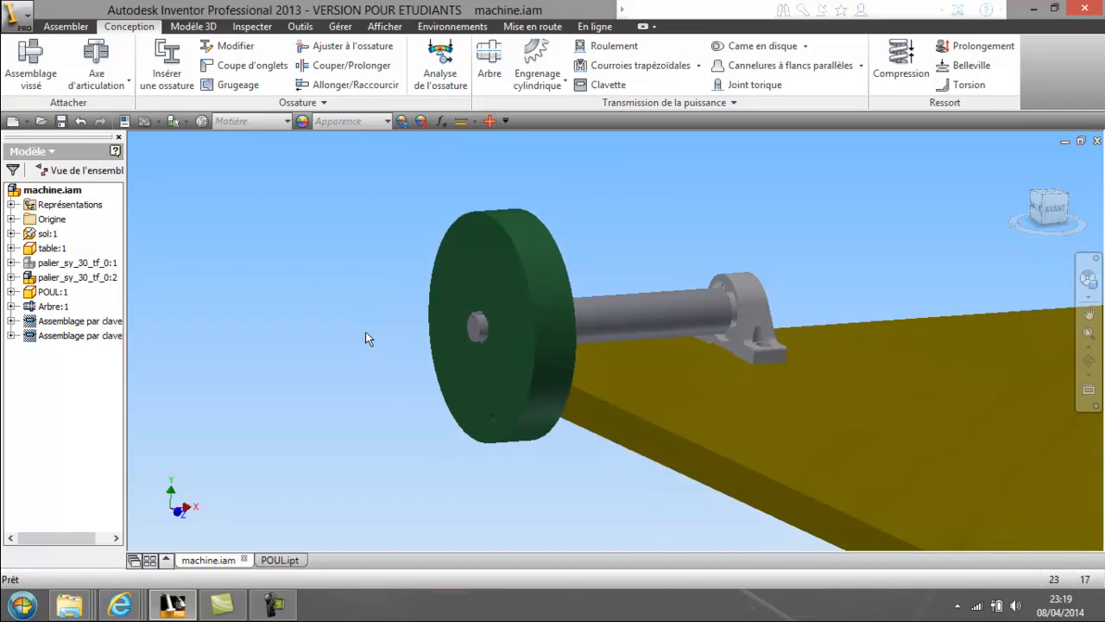
pyautogui.moveTo(133, 338); pyautogui.dragTo(135, 339, button='middle')
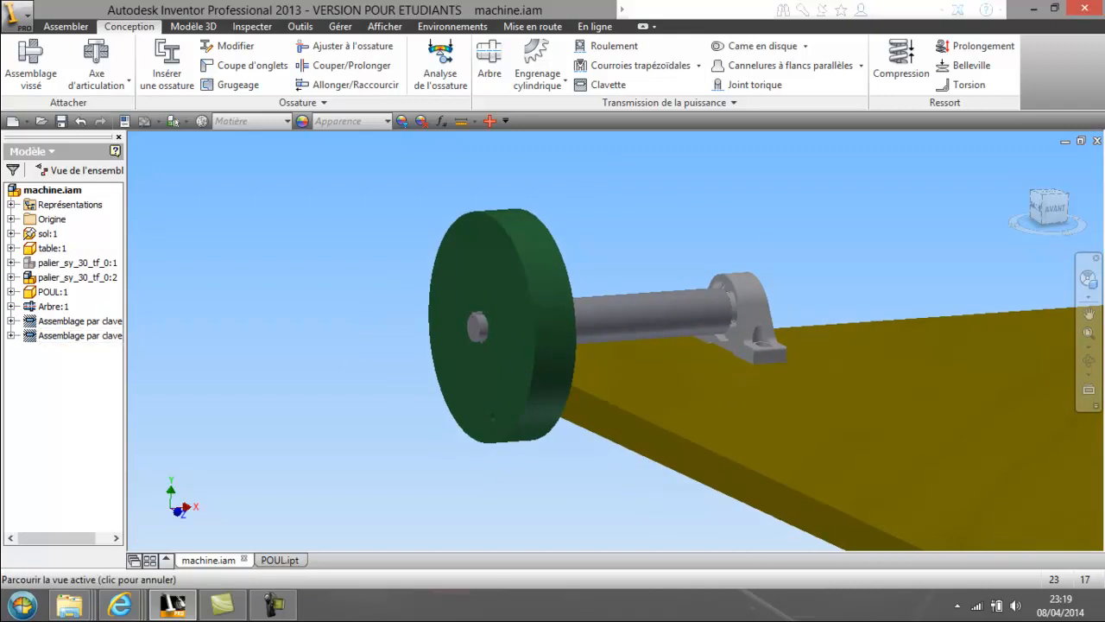